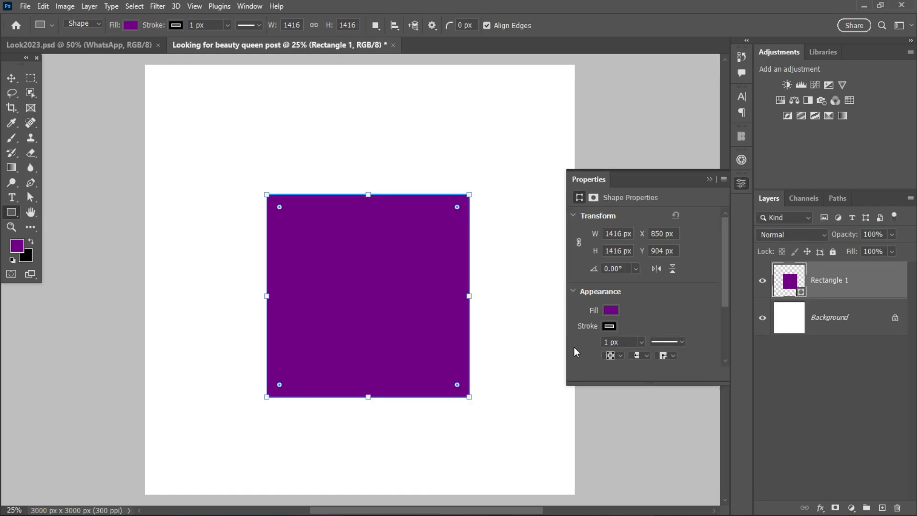
Remove the purple square's stroke, round all its corners by 708 px to form a circle, and shift it right on the canvas.
left_click(609, 325)
left_click(592, 312)
left_click_drag(457, 207, 420, 342)
left_click(12, 78)
left_click_drag(379, 259, 428, 260)
Set only the circle's upper-right corner radius to 0 px to form a teardrop, and move the shape slightly down and right.
scroll(704, 300, "down", 3)
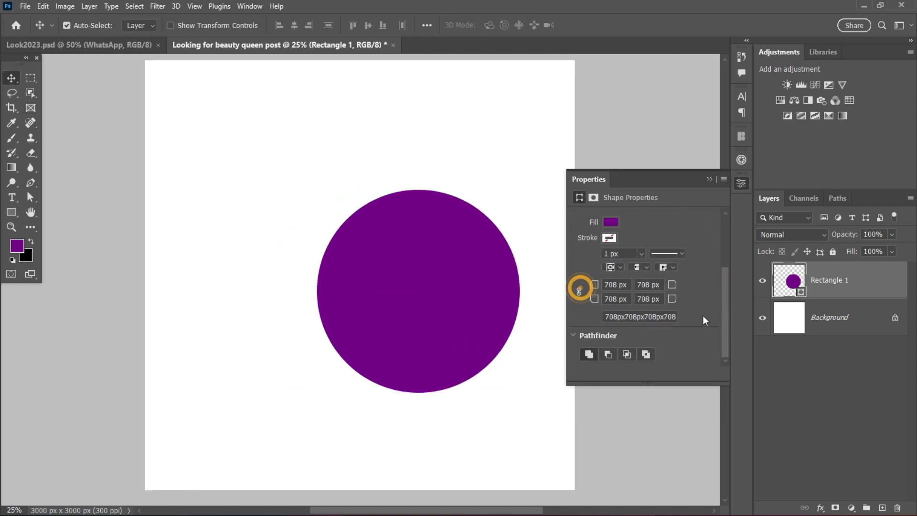
double_click(645, 284)
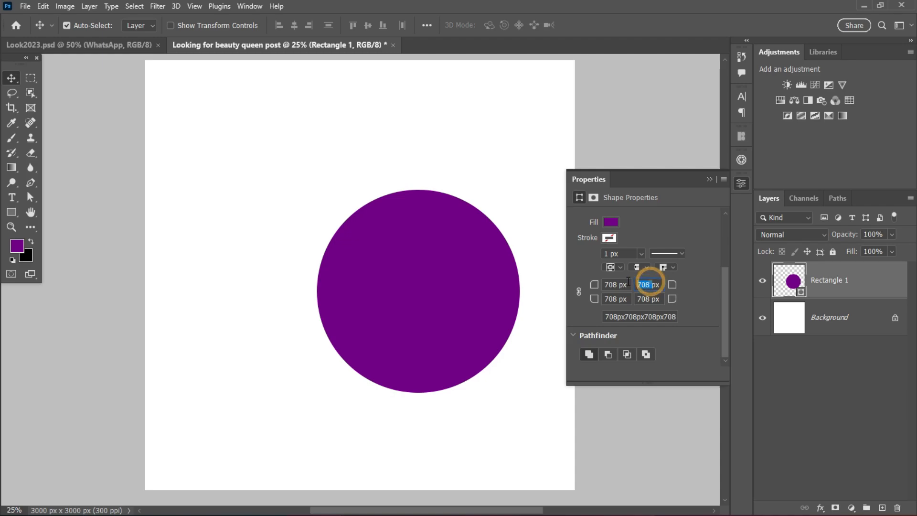
type("0")
left_click(413, 283)
left_click_drag(428, 272, 435, 310)
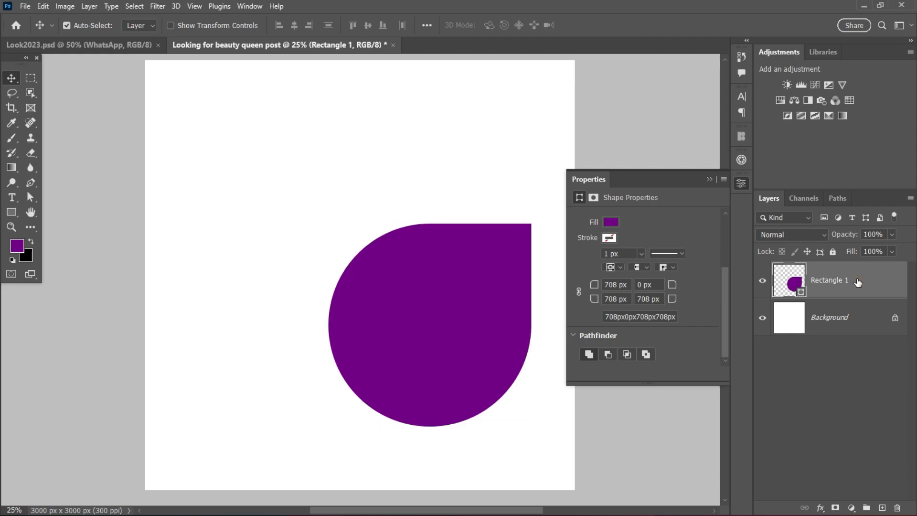
Duplicate the teardrop layer as a smart object placed up and left of the original.
left_click_drag(859, 282, 882, 508)
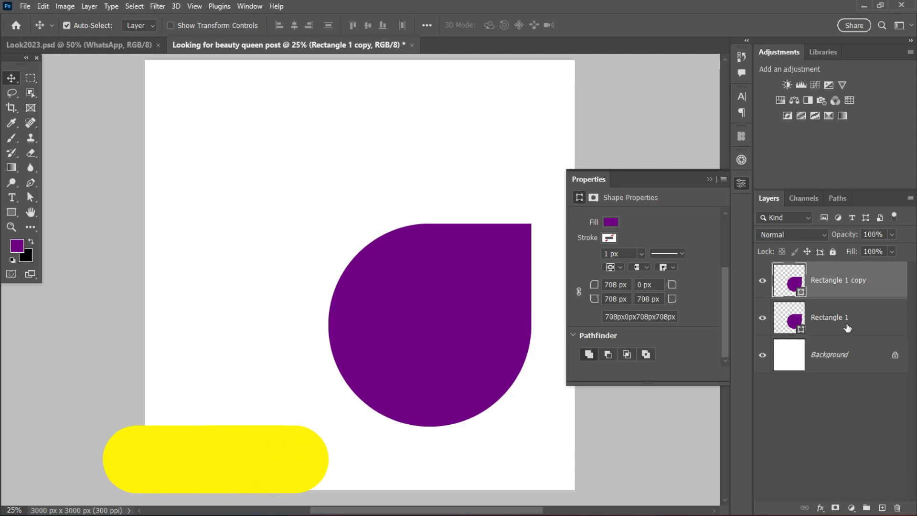
left_click_drag(408, 326, 237, 249)
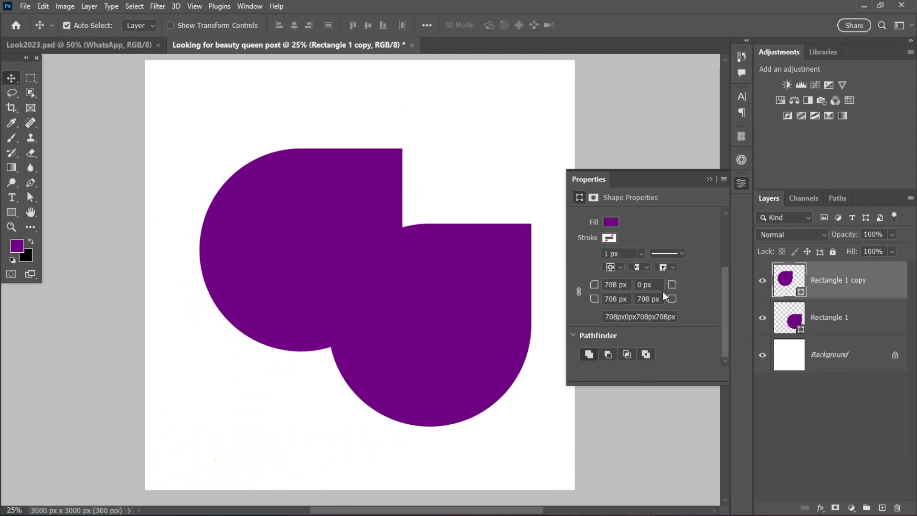
right_click(877, 277)
left_click(783, 188)
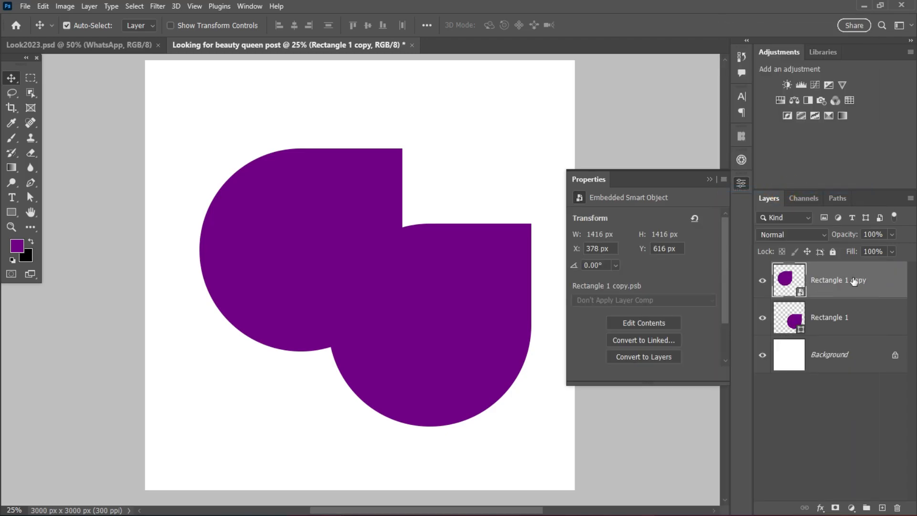
left_click_drag(290, 221, 255, 193)
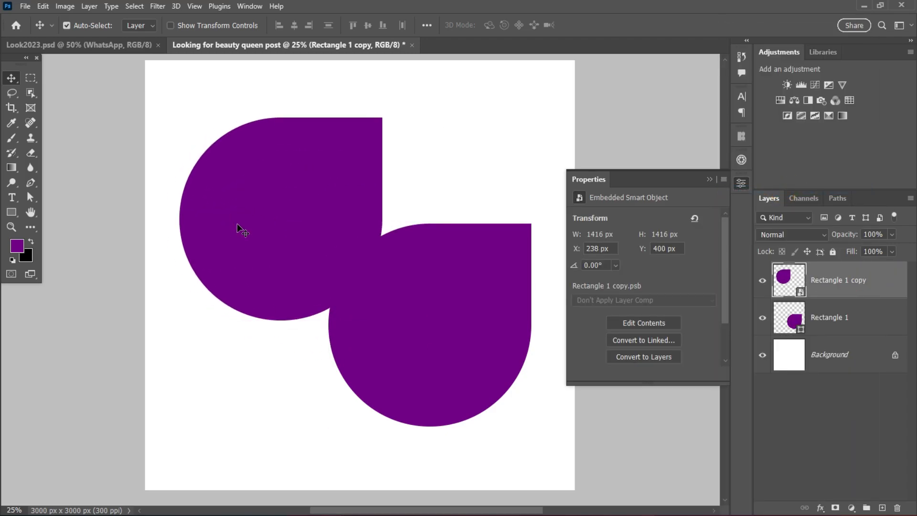
Scale the teardrop copy to about 58%, position it above the original's right half, and flip it horizontally.
key("ctrl+t")
left_click_drag(373, 219, 252, 218)
left_click_drag(197, 217, 475, 163)
right_click(475, 163)
left_click(520, 375)
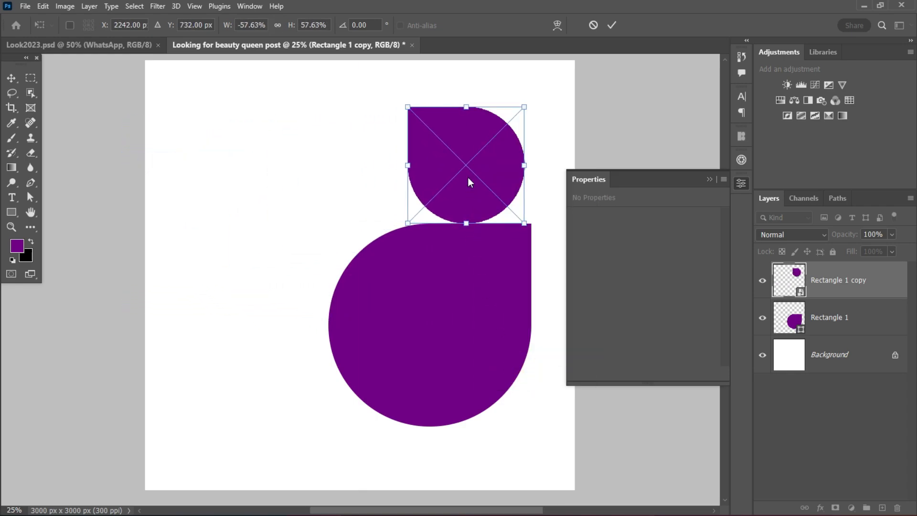
Flip the copy vertically and shrink it to about 740 px, aligned with the large teardrop's right and upper edges.
right_click(468, 178)
left_click(503, 399)
left_click(474, 189)
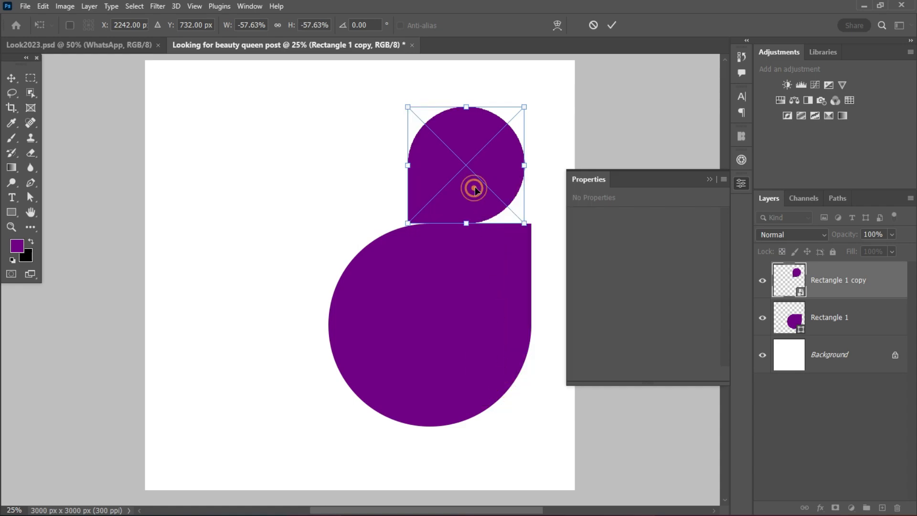
left_click_drag(474, 189, 479, 188)
left_click_drag(530, 165, 509, 174)
left_click(612, 25)
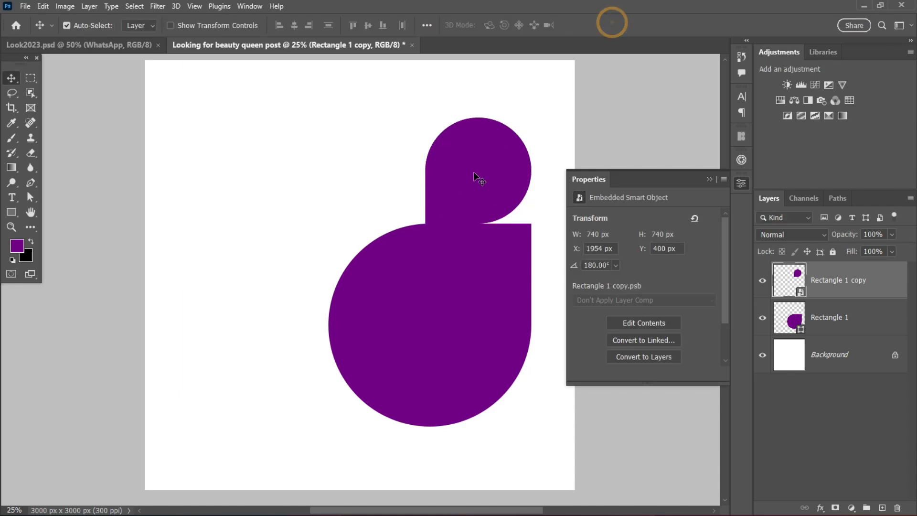
Move the small teardrop up to Y 367 px, leaving a narrow gap above the large one.
scroll(505, 255, "up", 4)
scroll(504, 255, "down", 3)
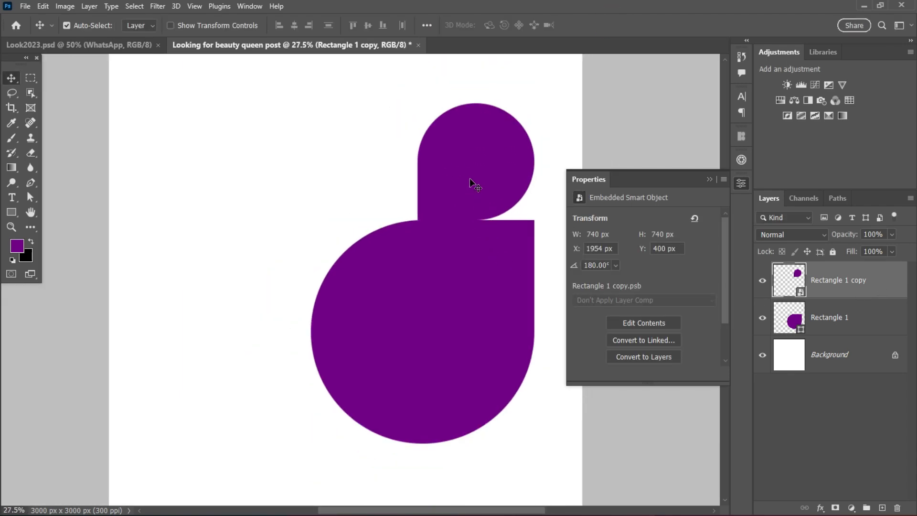
left_click_drag(470, 180, 471, 176)
scroll(474, 244, "down", 1)
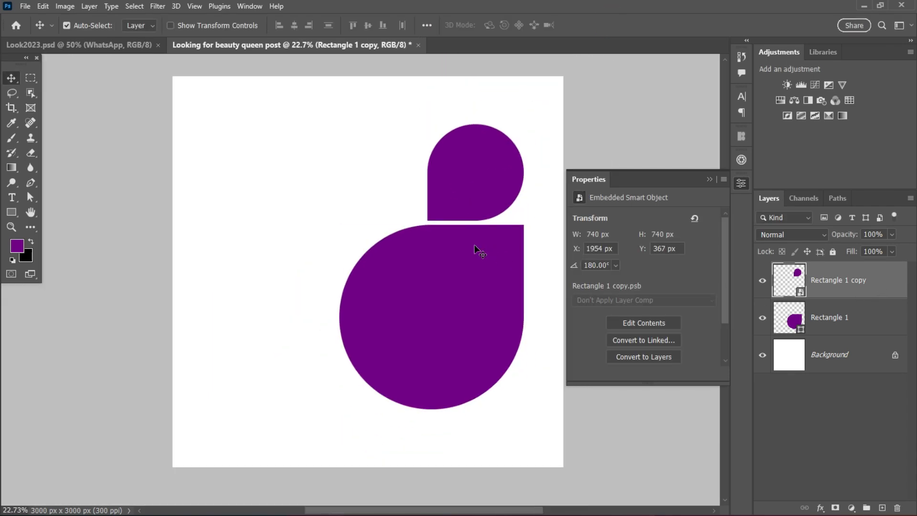
scroll(474, 244, "up", 2)
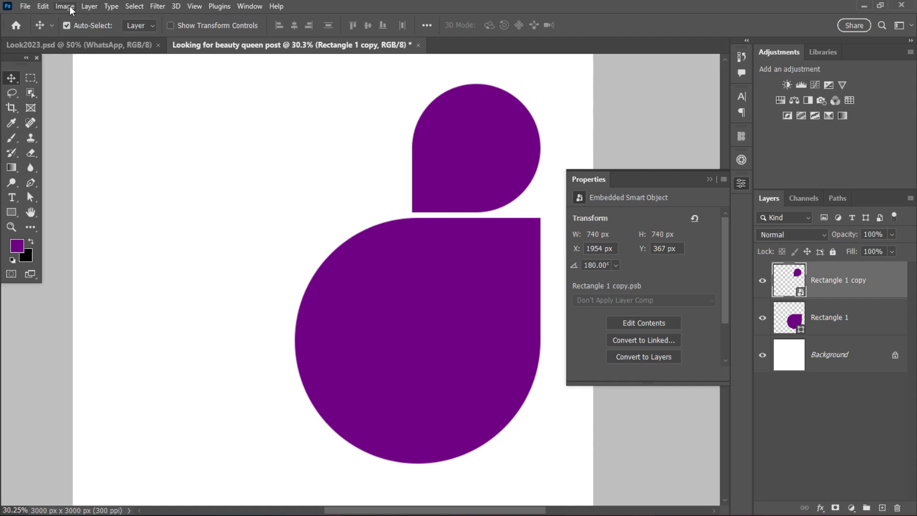
Duplicate the small teardrop and enlarge the duplicate about its center to a scale of about 58%.
left_click(463, 150)
left_click(879, 277)
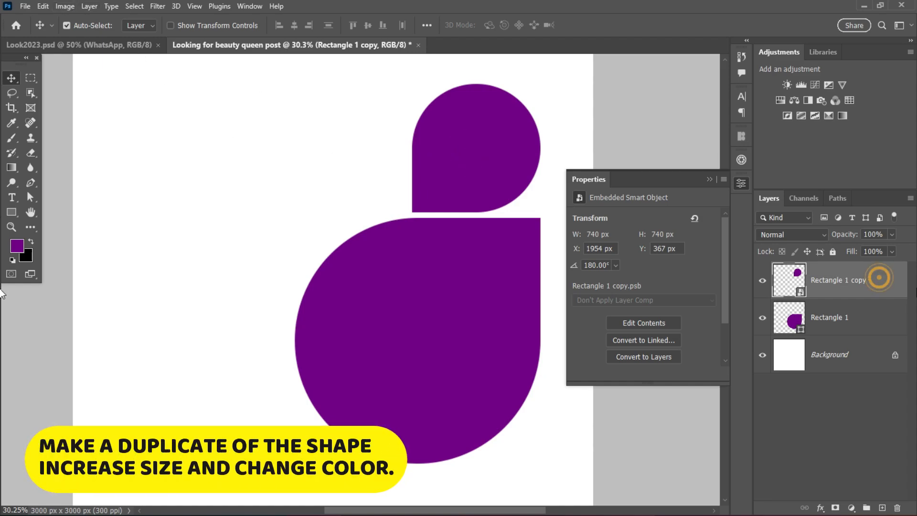
key("ctrl+j")
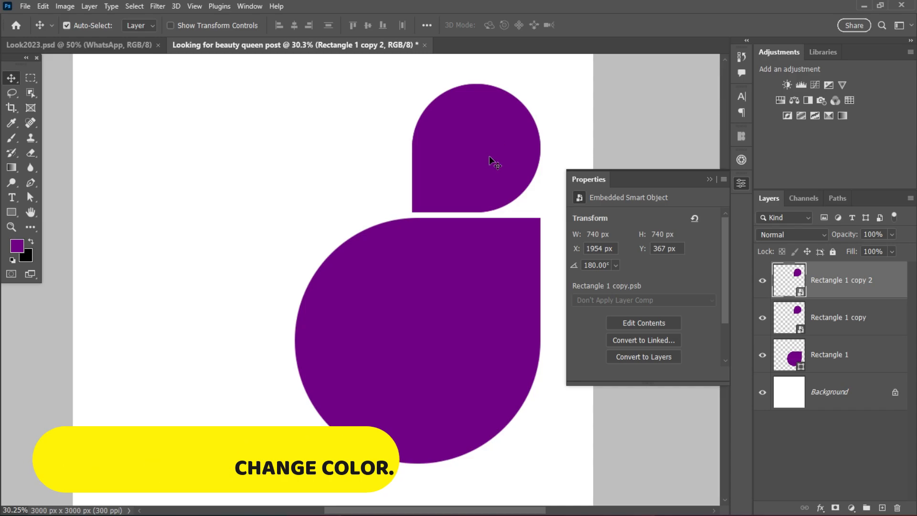
key("ctrl+t")
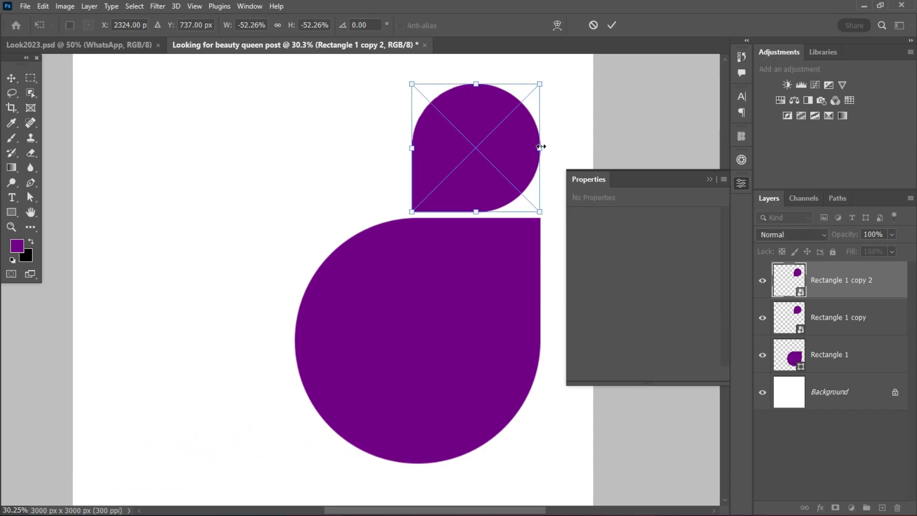
left_click_drag(540, 148, 547, 149)
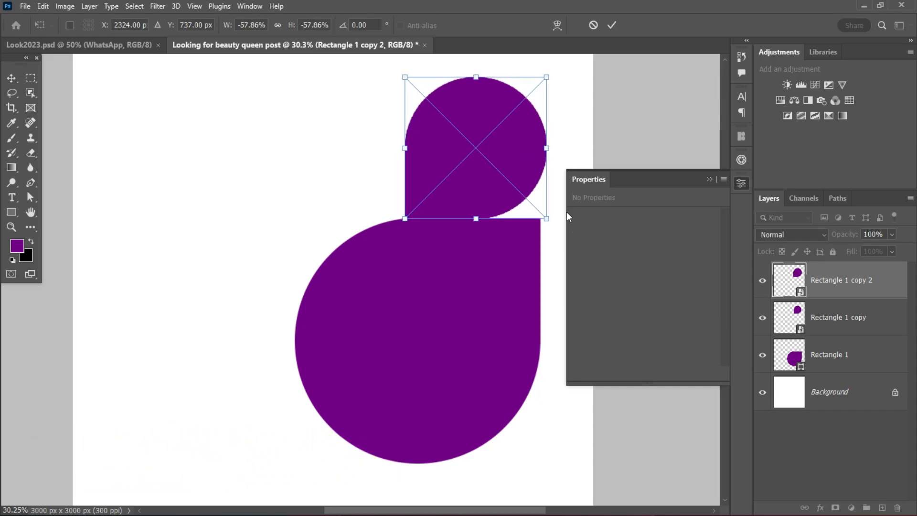
left_click(611, 25)
Add a light gray color overlay to the Rectangle 1 copy layer and place it above Rectangle 1 copy 2.
double_click(887, 316)
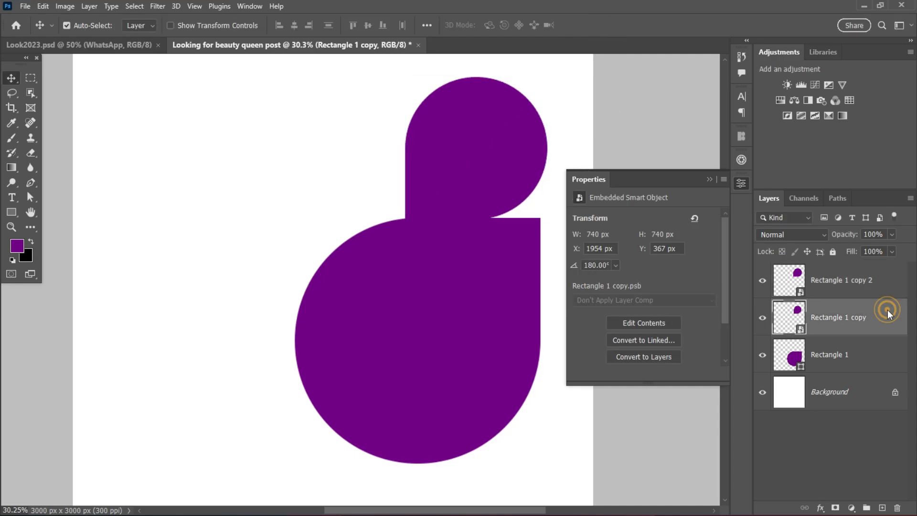
left_click(492, 352)
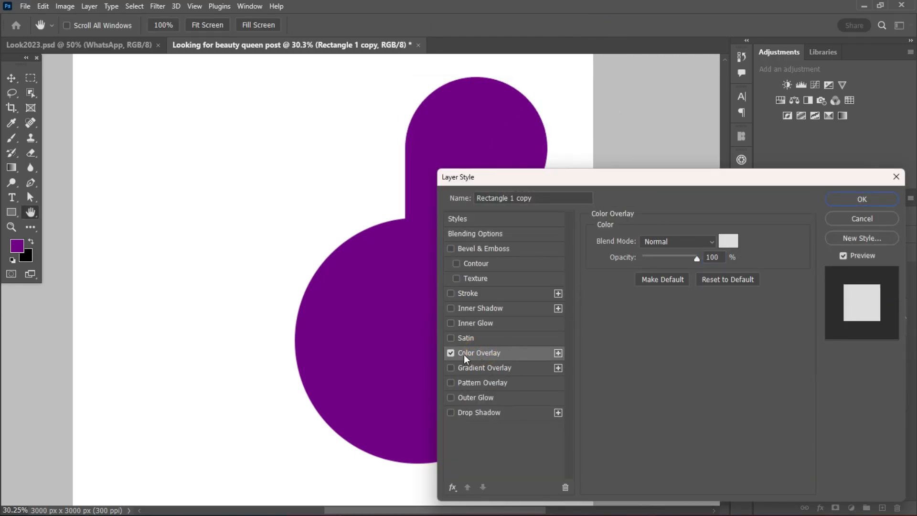
left_click(862, 199)
left_click_drag(885, 307, 882, 270)
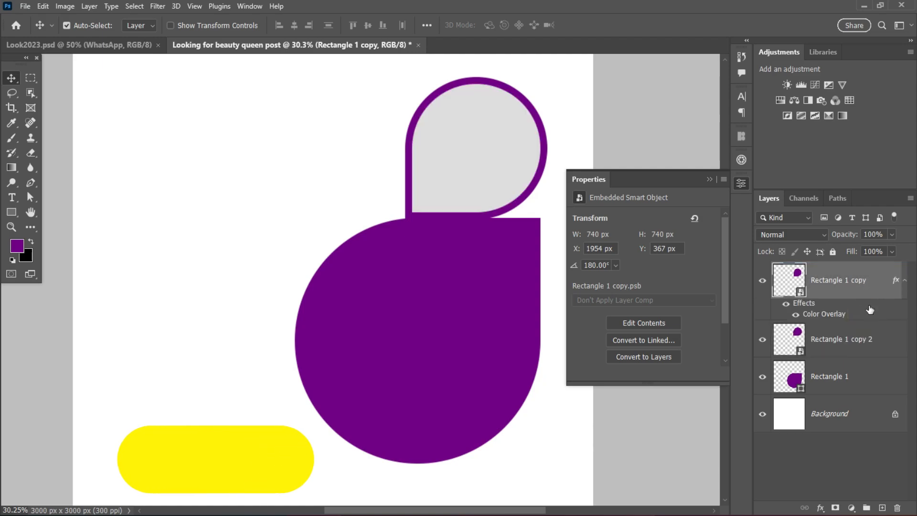
Select both small teardrops together and nudge them up to Y 733 px so their flat edge meets the large teardrop.
scroll(458, 232, "up", 3)
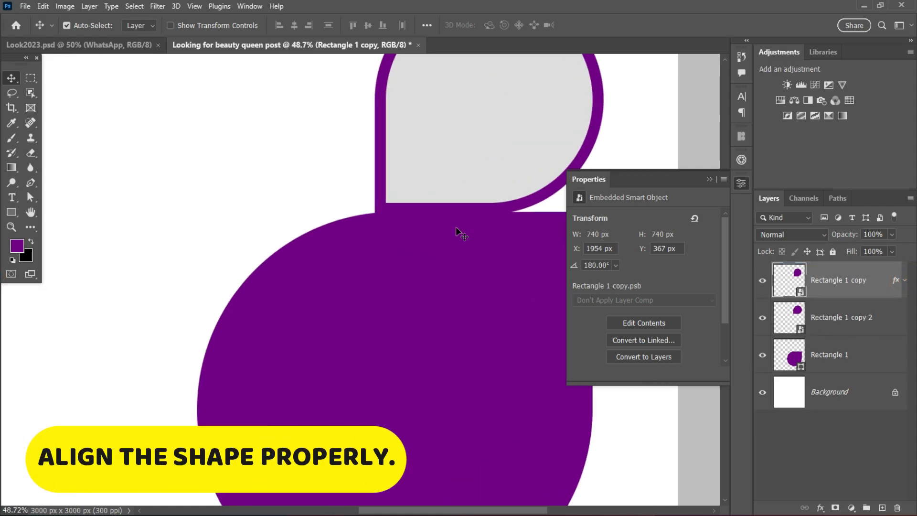
left_click(709, 179)
scroll(624, 214, "up", 1)
scroll(623, 214, "up", 1)
scroll(578, 216, "up", 2)
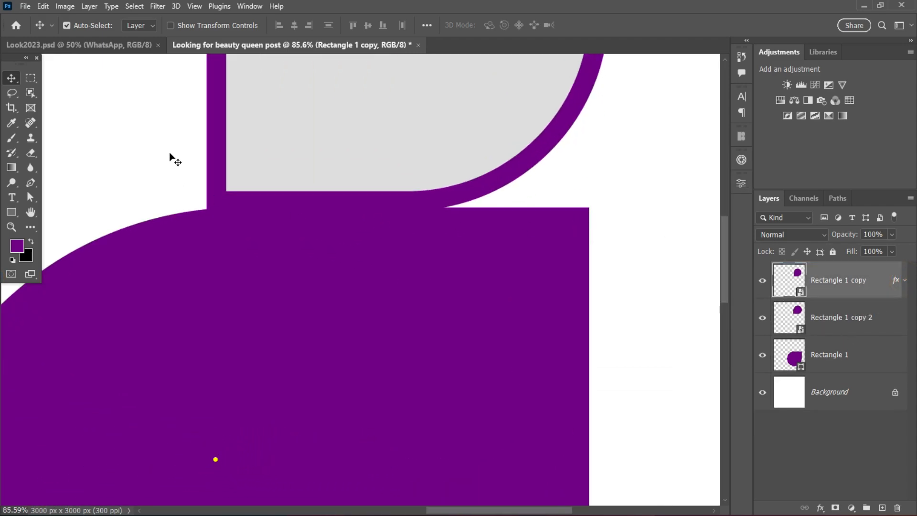
scroll(191, 143, "down", 1)
left_click_drag(179, 118, 263, 124)
key("ctrl+z")
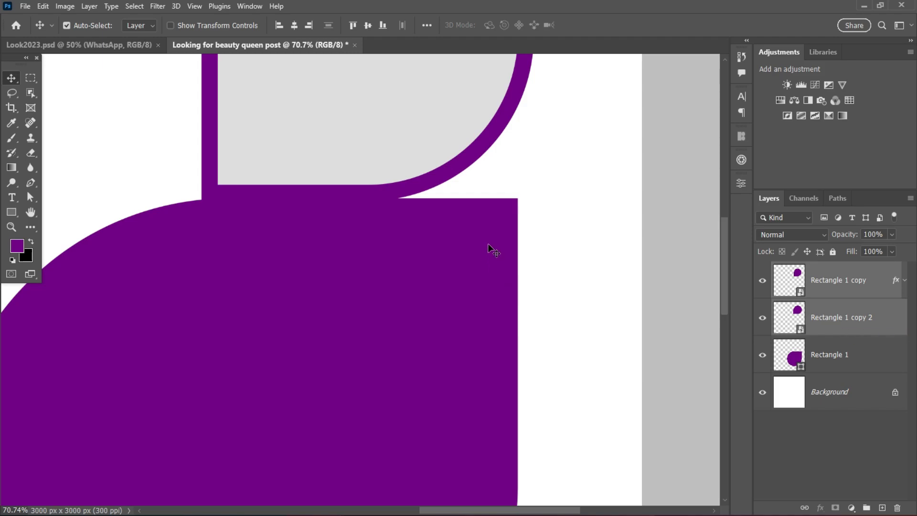
key("ctrl+t")
key("Up")
key("Up")
key("Up")
key("Up")
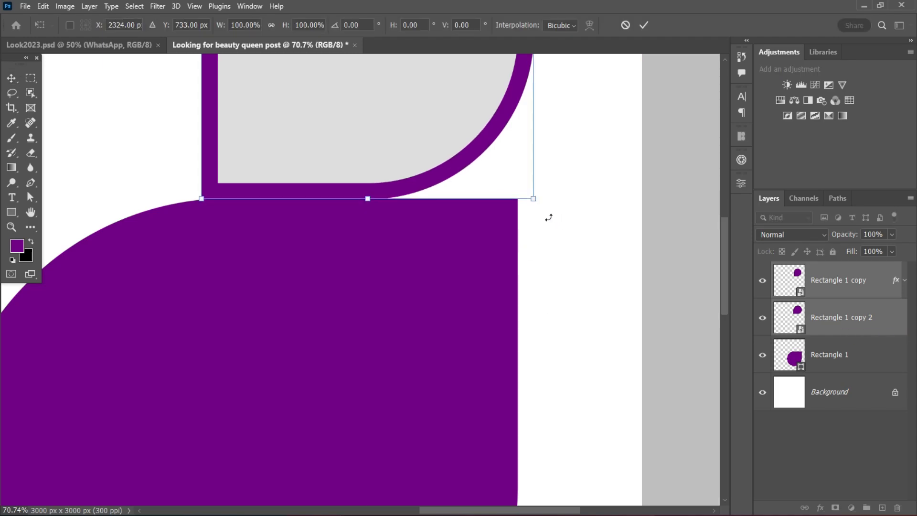
scroll(184, 173, "up", 5)
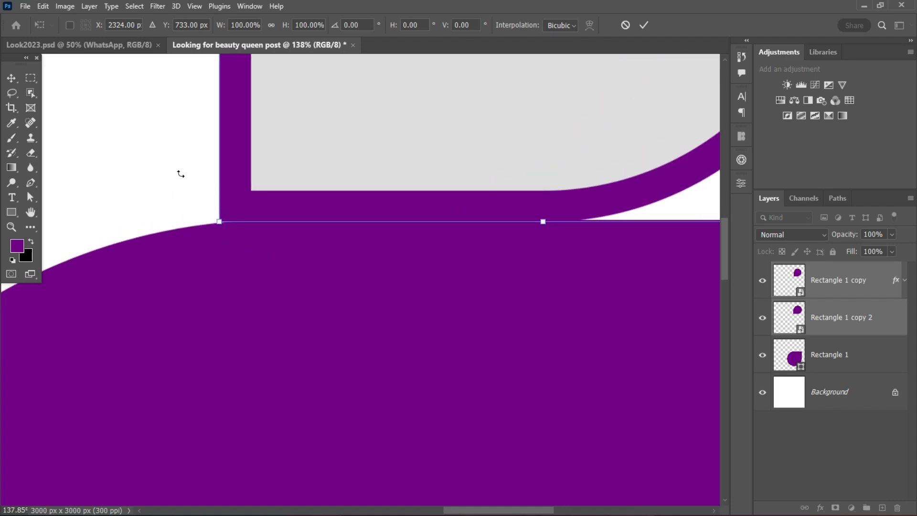
key("Return")
Move the large teardrop slightly down to fine-tune its contact with the small outlined teardrop.
scroll(335, 262, "down", 10)
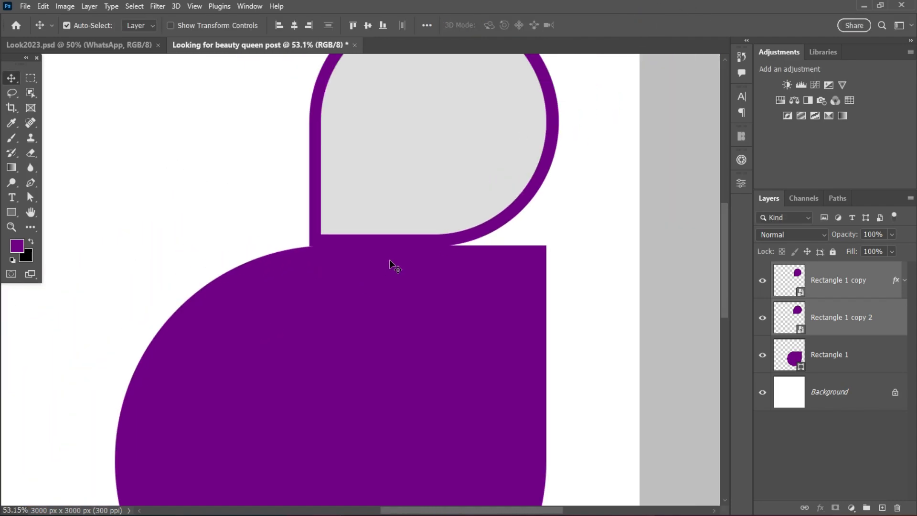
scroll(477, 305, "down", 2)
scroll(446, 294, "up", 1)
left_click(456, 301)
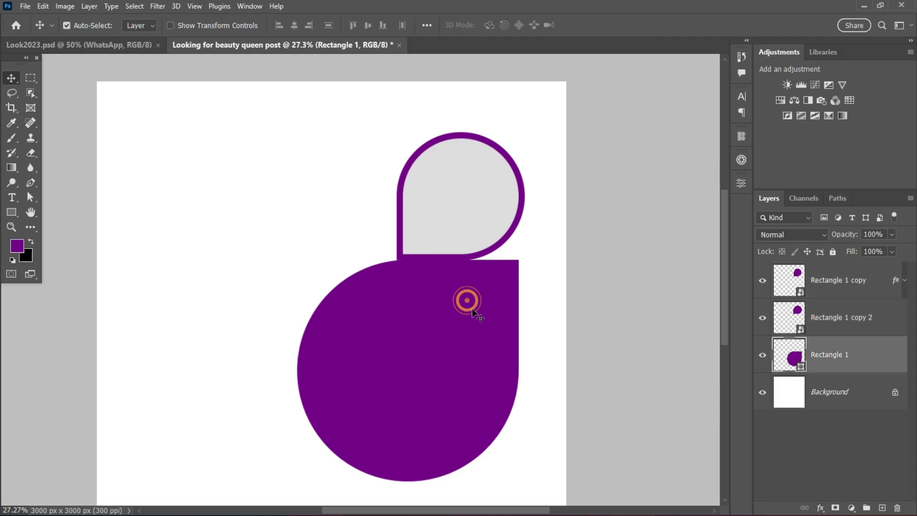
left_click_drag(417, 322, 418, 324)
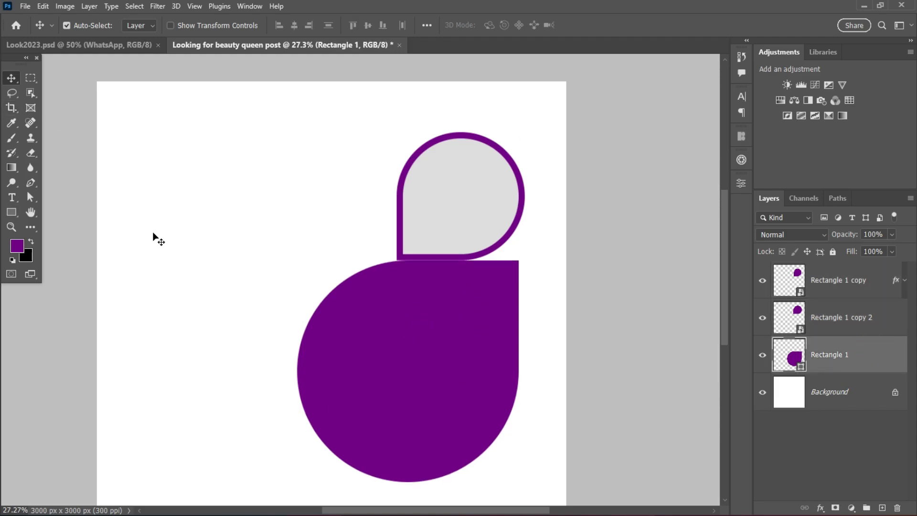
Try to pull the large teardrop's upper-right corner anchor straight up to the gray shape's right edge, then undo it.
left_click(29, 198)
right_click(32, 198)
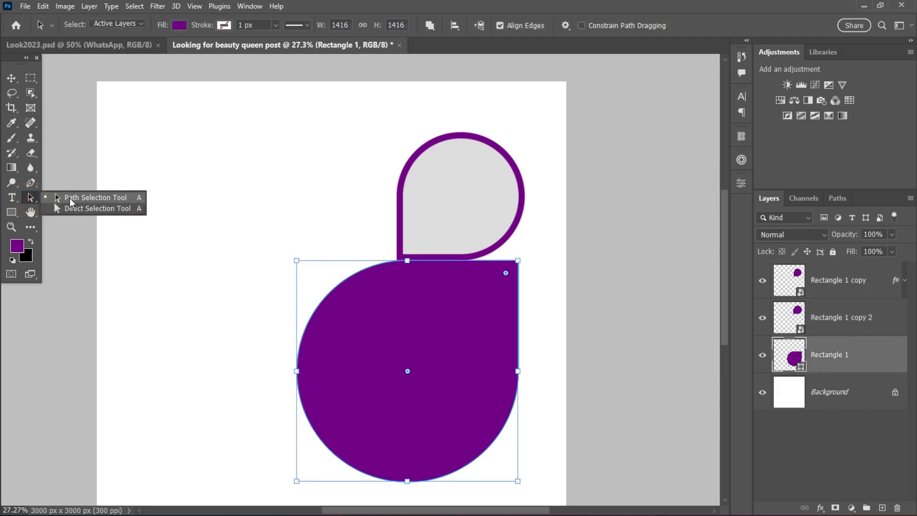
left_click(71, 198)
scroll(514, 208, "up", 10)
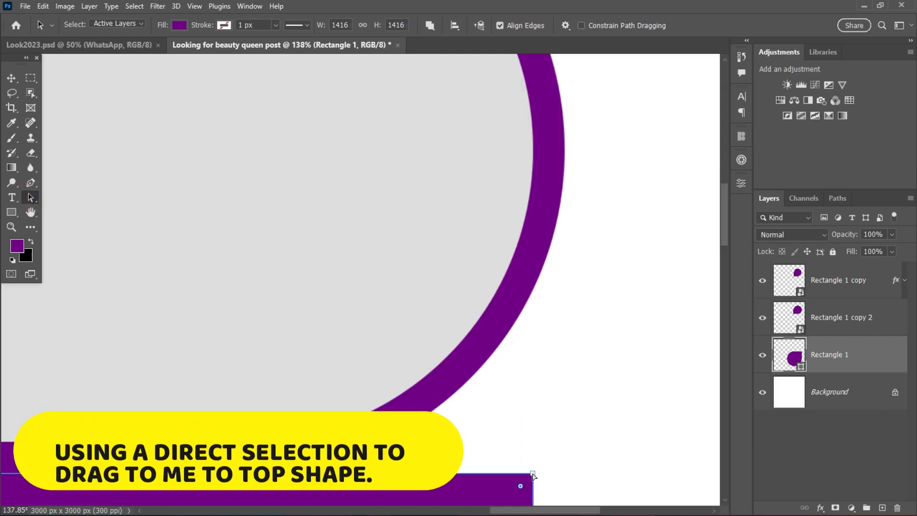
left_click_drag(533, 473, 533, 155)
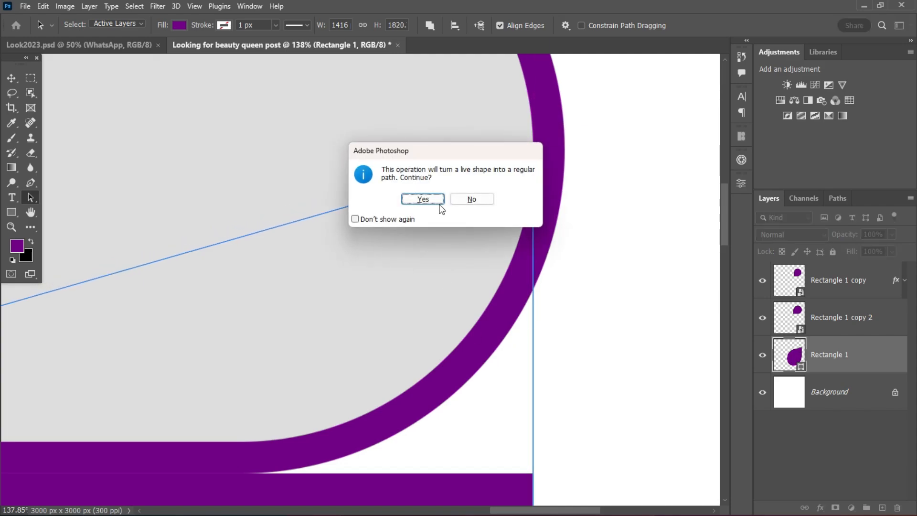
left_click(419, 199)
scroll(480, 248, "down", 6)
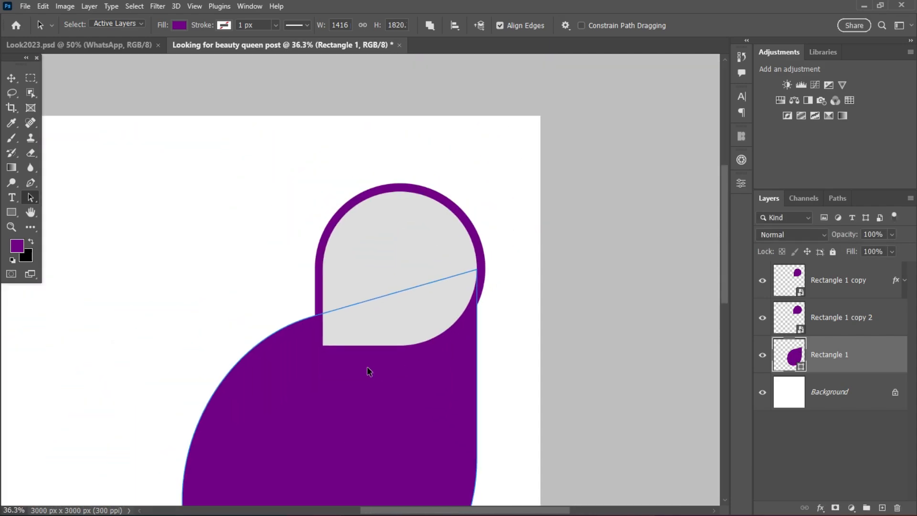
scroll(377, 355, "down", 7)
key("ctrl+z")
Pull the large teardrop's upper-right corner anchor up to the gray shape's right edge, extending the shape to about 1808 px high.
scroll(323, 385, "up", 4)
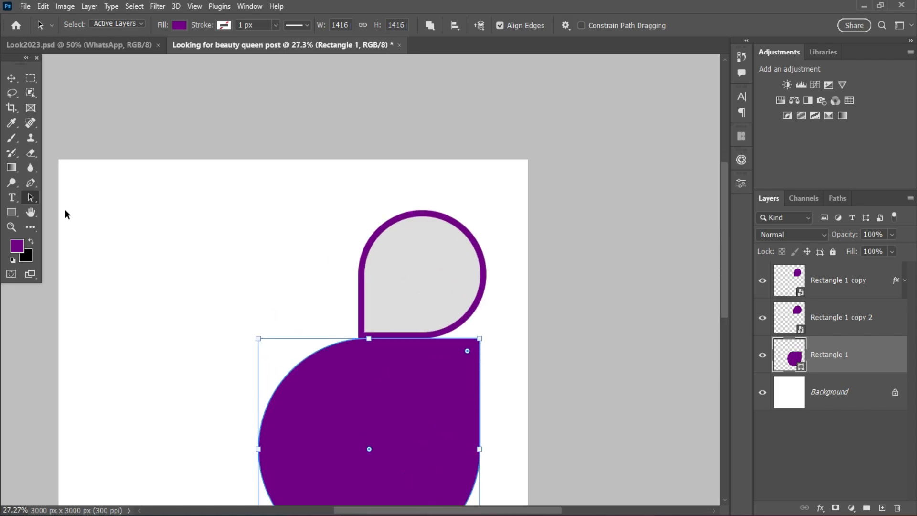
left_click_drag(477, 340, 482, 280)
left_click(426, 201)
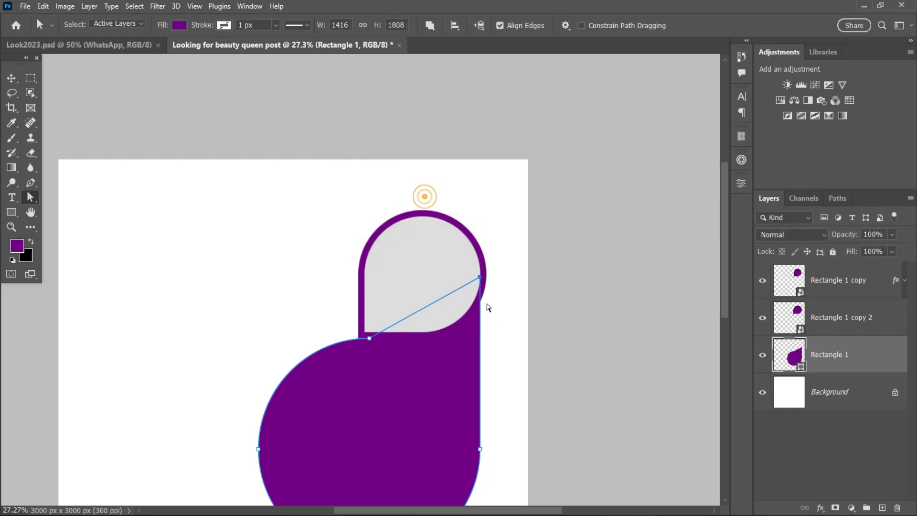
scroll(478, 320, "up", 5)
scroll(507, 292, "up", 2)
scroll(505, 311, "down", 3)
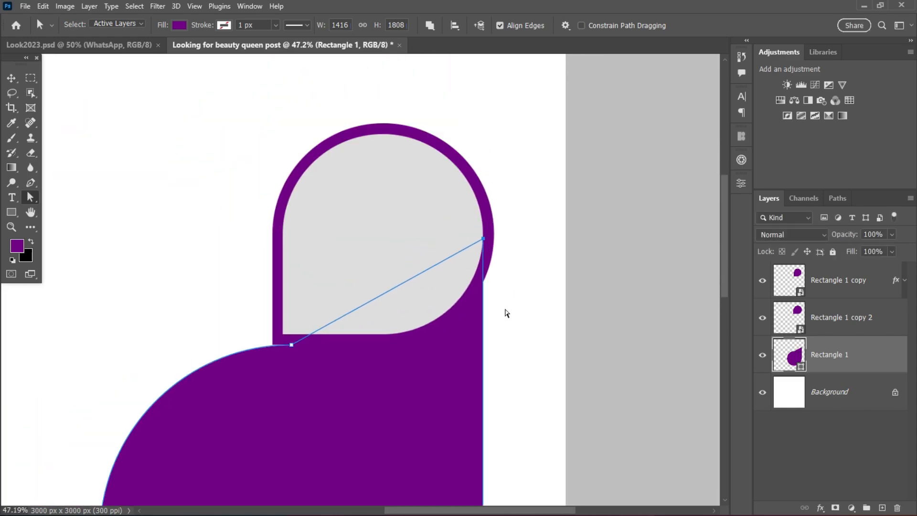
Hide the light gray teardrop layer and load the outline of Rectangle 1 copy 2 as a selection.
left_click(245, 205)
scroll(440, 317, "up", 3)
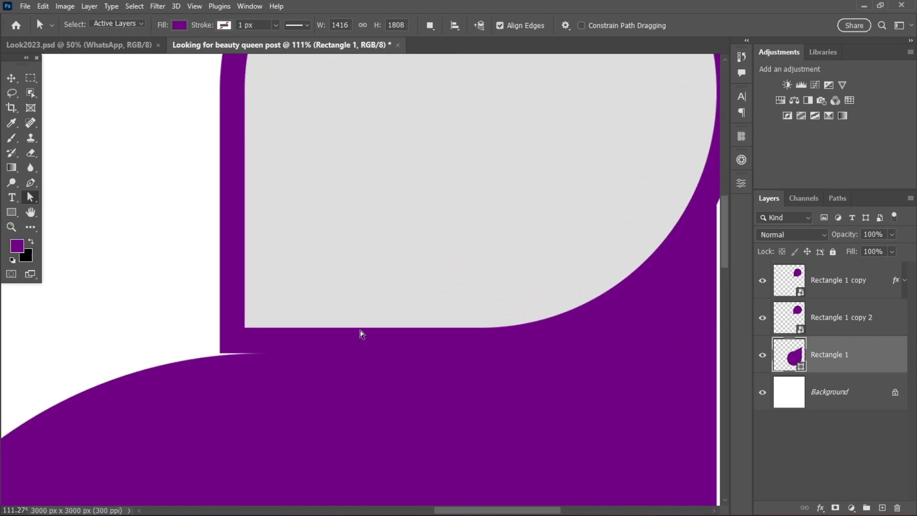
scroll(361, 332, "down", 5)
scroll(481, 321, "down", 1)
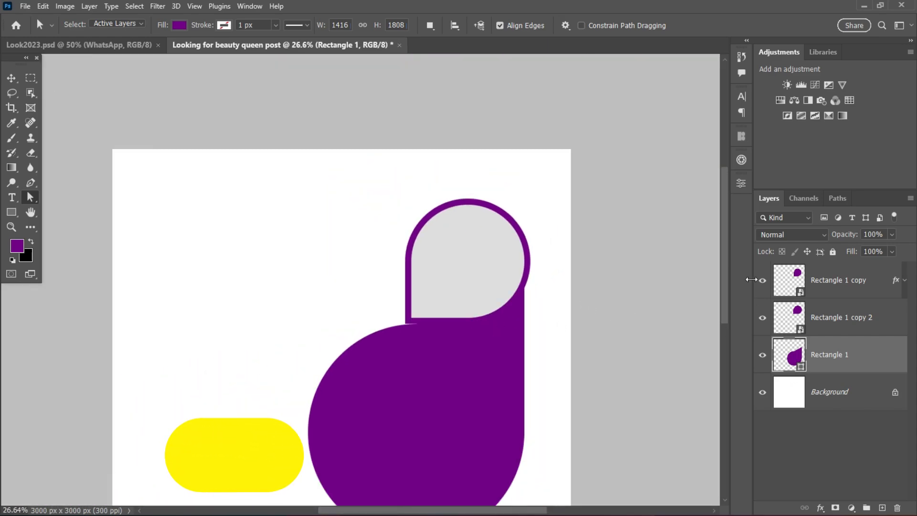
left_click(762, 280)
left_click(788, 285)
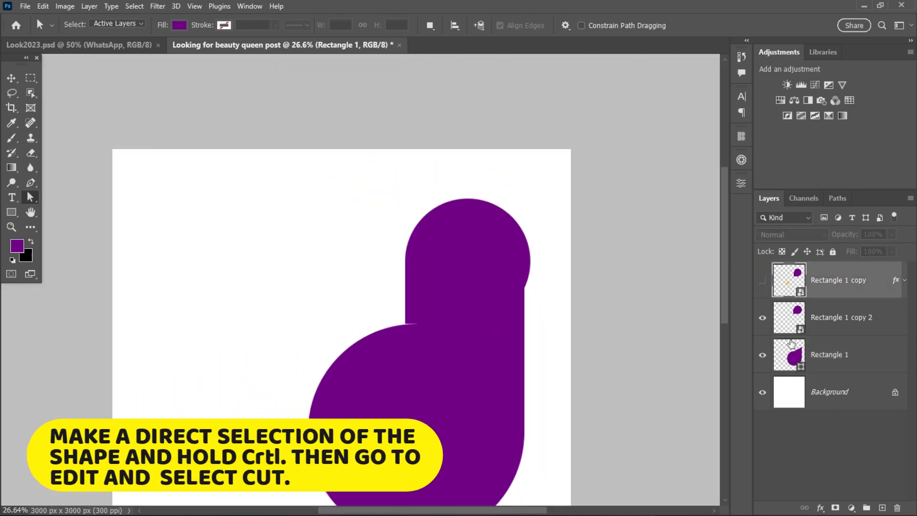
left_click(786, 313)
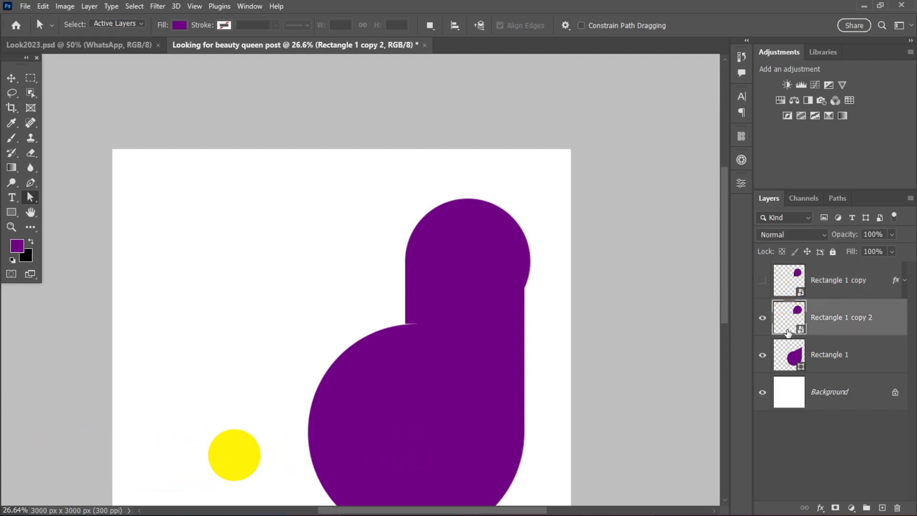
left_click(788, 329, "ctrl")
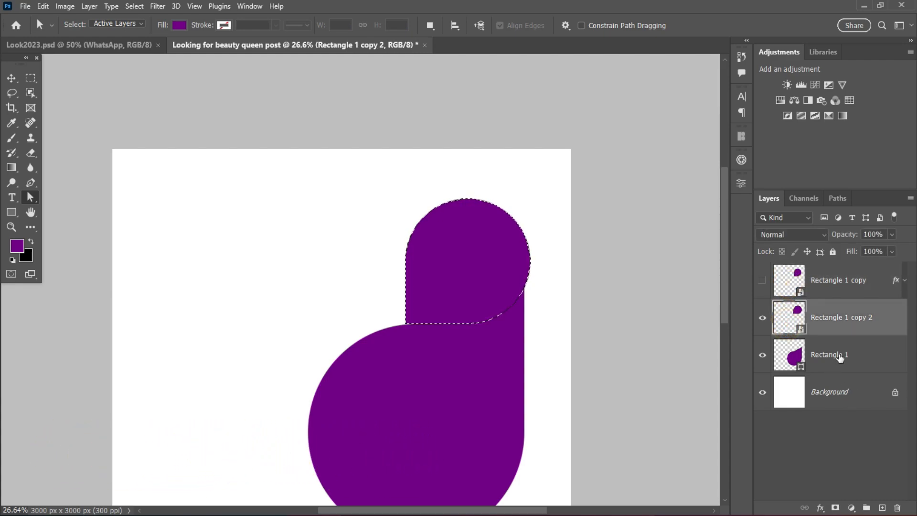
Rasterize the Rectangle 1 layer and cut the selected small-teardrop area out of the large purple shape.
left_click(841, 351)
right_click(845, 353)
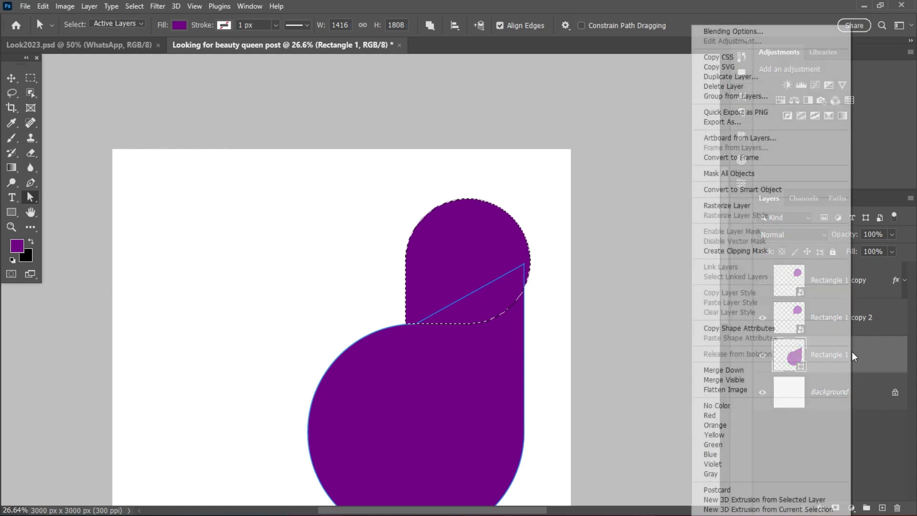
left_click(740, 205)
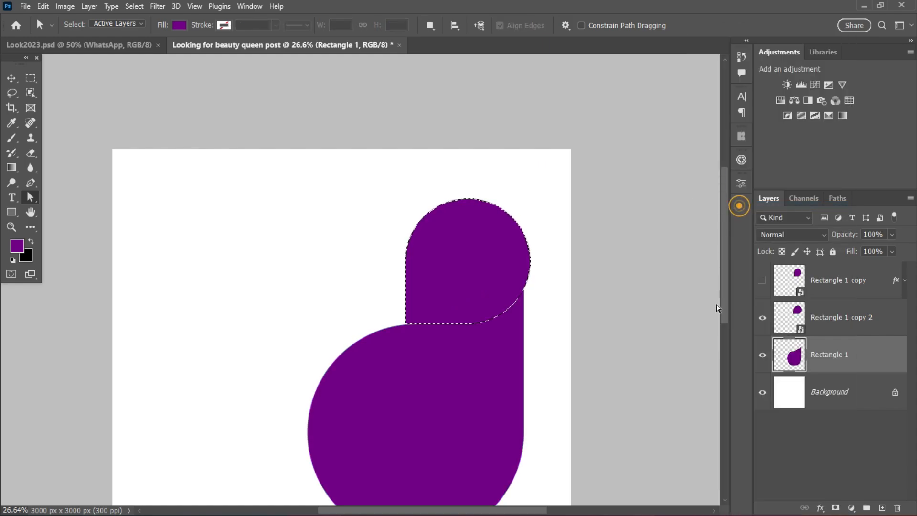
left_click(780, 356)
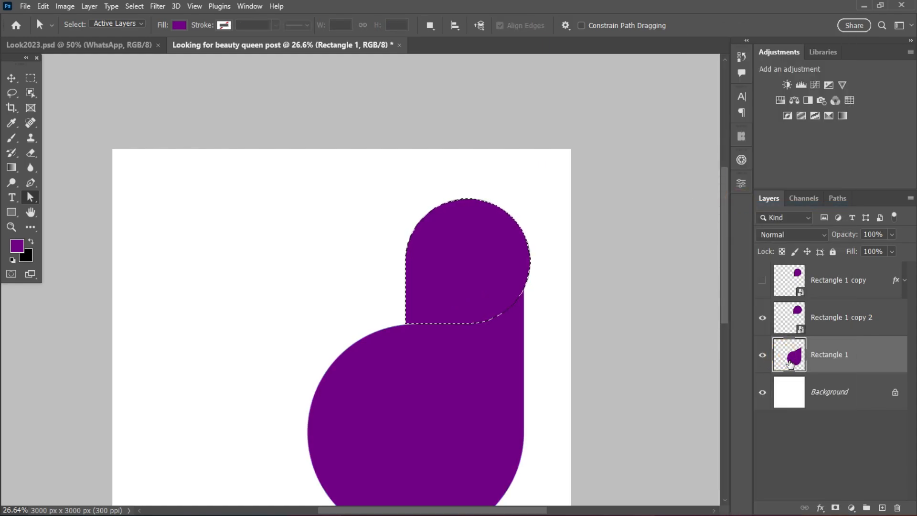
left_click(789, 361)
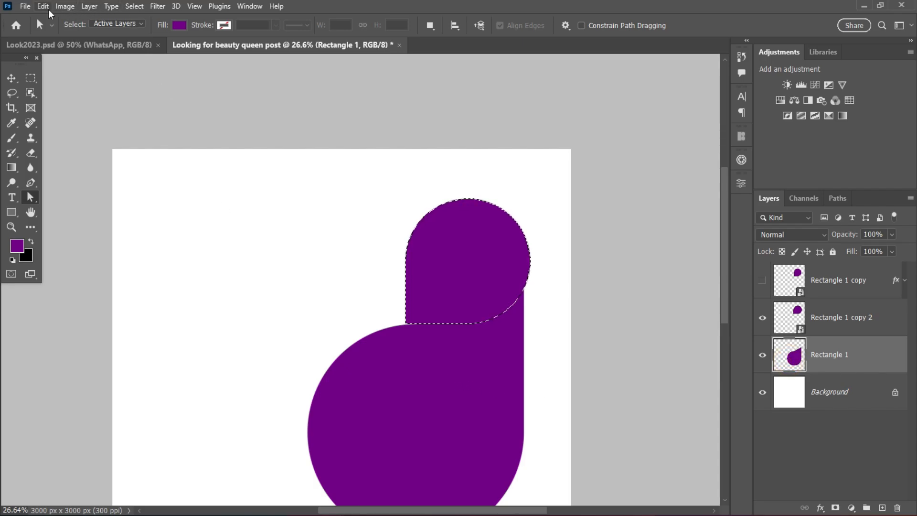
left_click(43, 7)
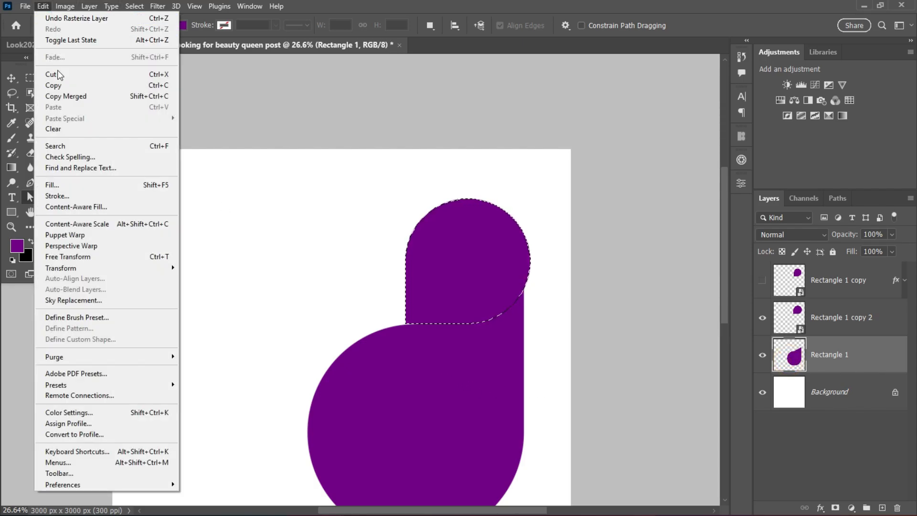
left_click(58, 75)
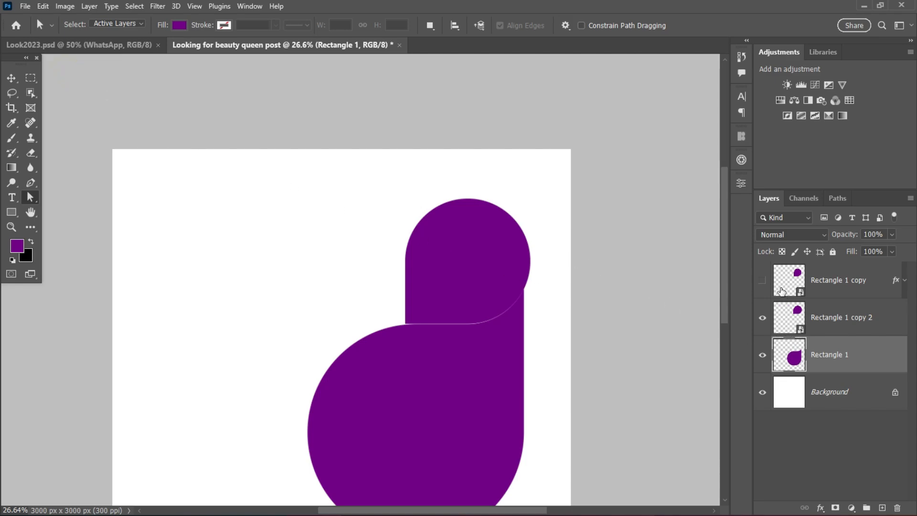
Show the light gray teardrop layer again and hide Rectangle 1 copy 2, leaving a gap above the purple shape.
left_click(763, 280)
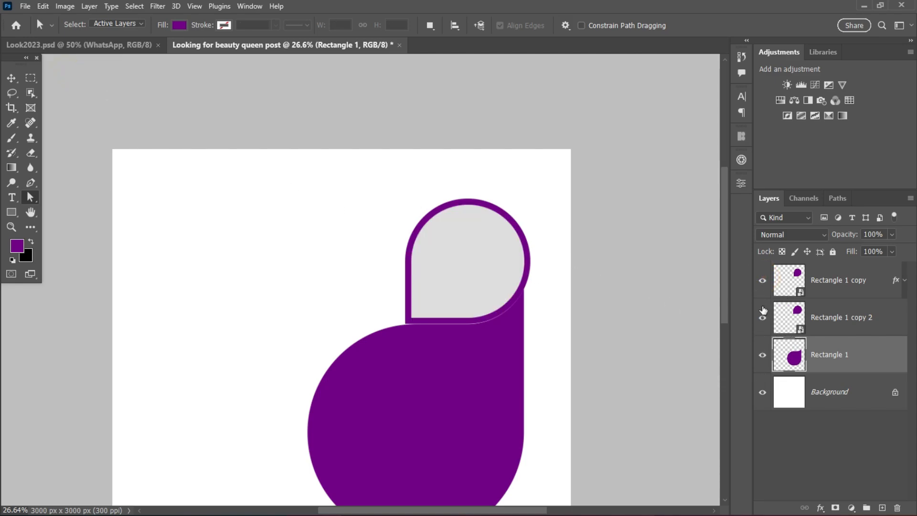
left_click(761, 315)
scroll(460, 311, "down", 1)
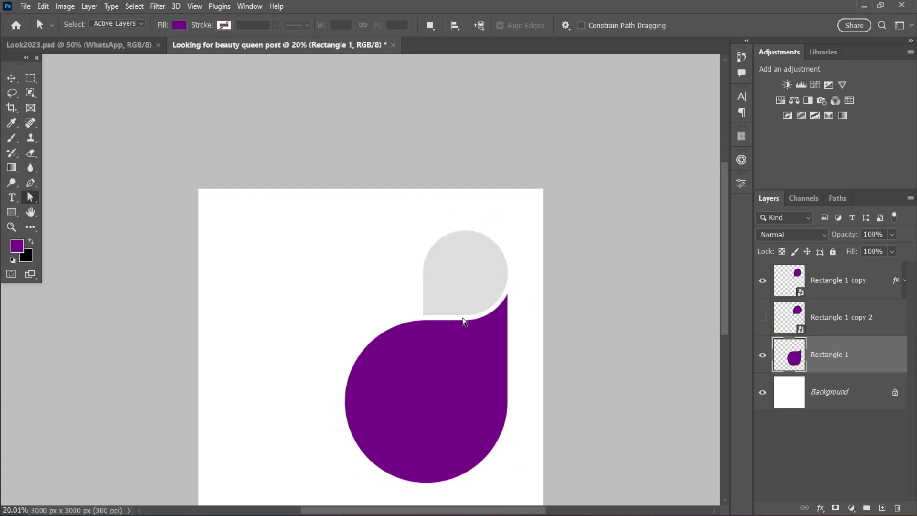
scroll(404, 348, "down", 1)
scroll(385, 334, "up", 2)
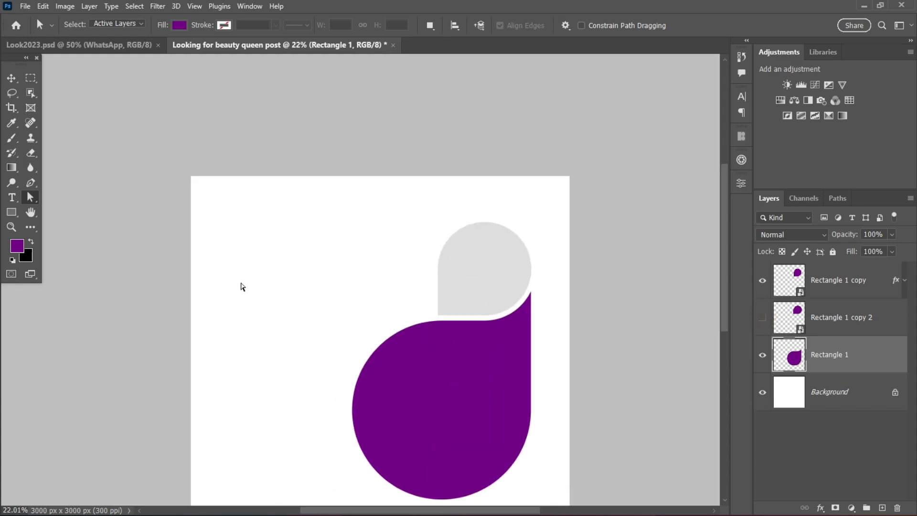
Set the small gray teardrop's Color Overlay to dark gray #4d4d4d.
left_click(11, 78)
scroll(510, 379, "down", 1)
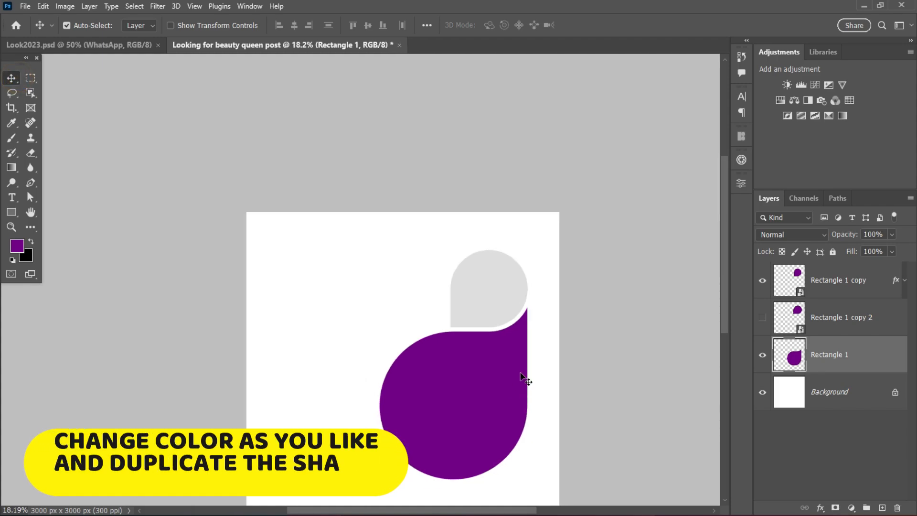
double_click(880, 280)
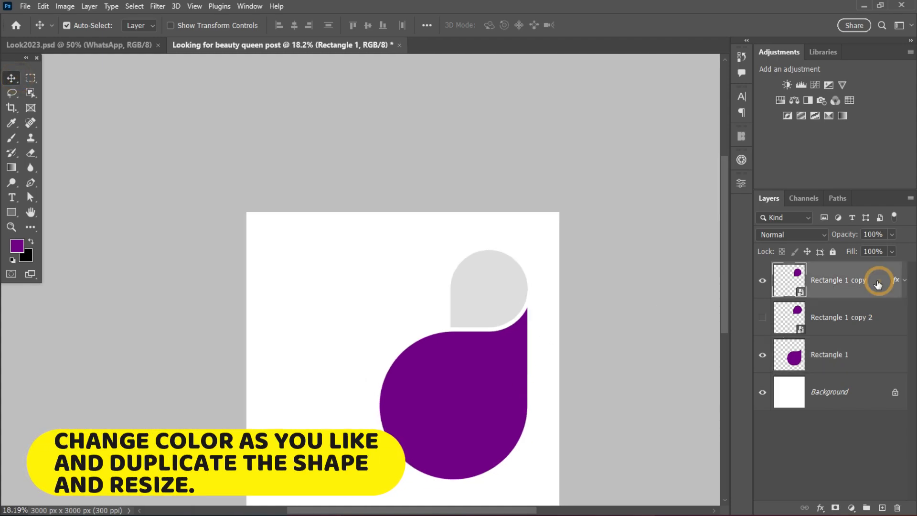
left_click(550, 355)
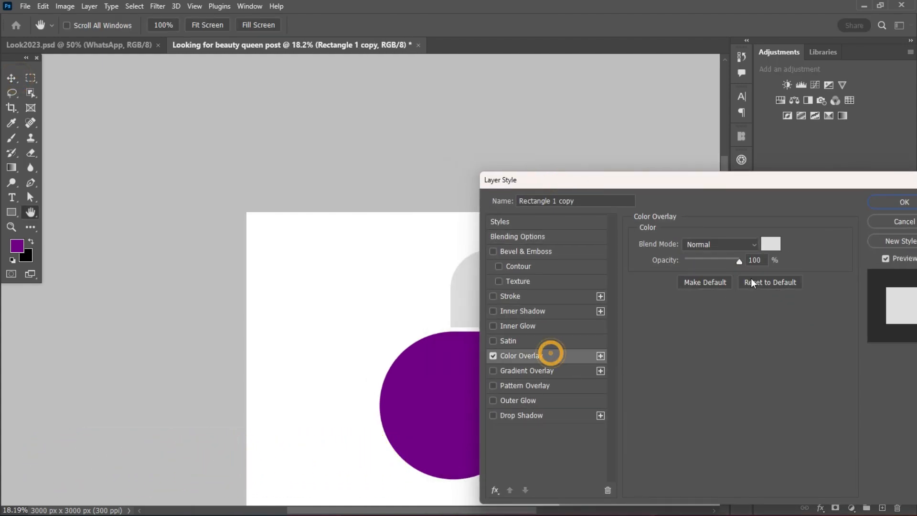
left_click(770, 241)
type("4d")
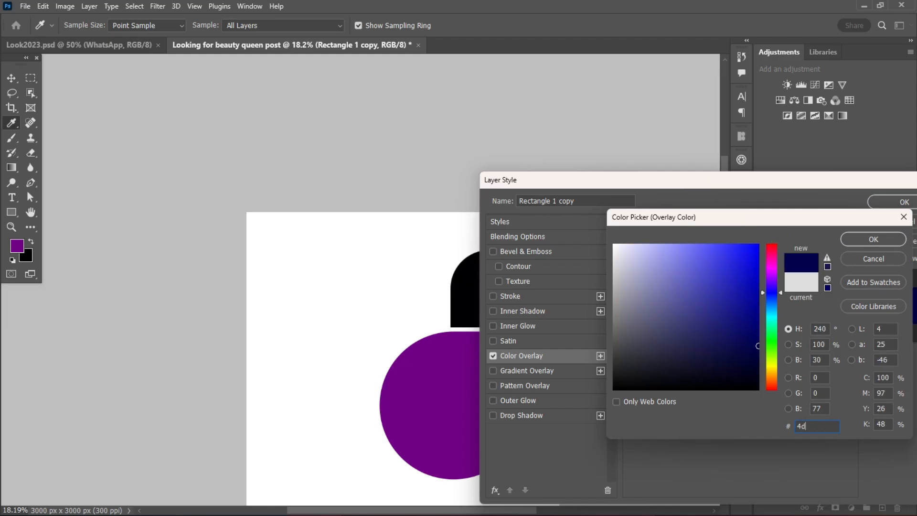
type("4d4d")
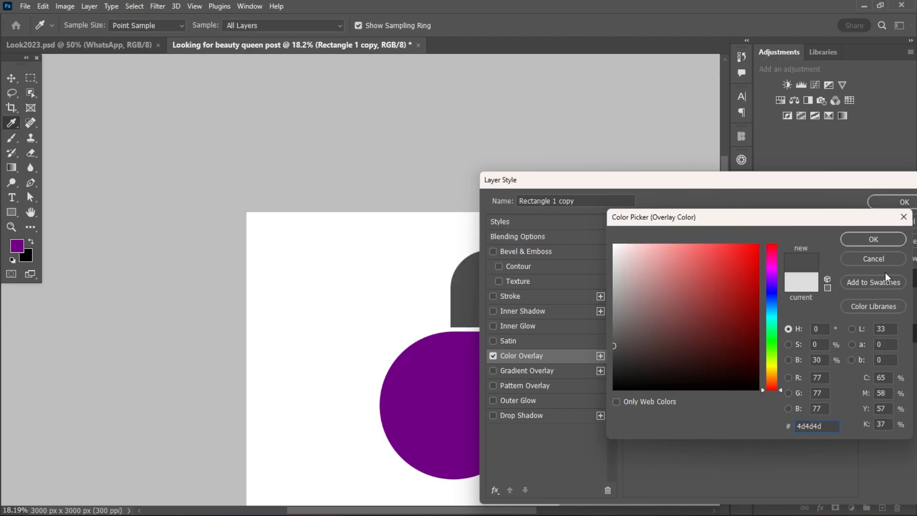
left_click(884, 239)
left_click(894, 204)
Duplicate the small dark gray teardrop into the empty area left of the purple shape and flip the copy vertically.
left_click_drag(723, 302, 723, 337)
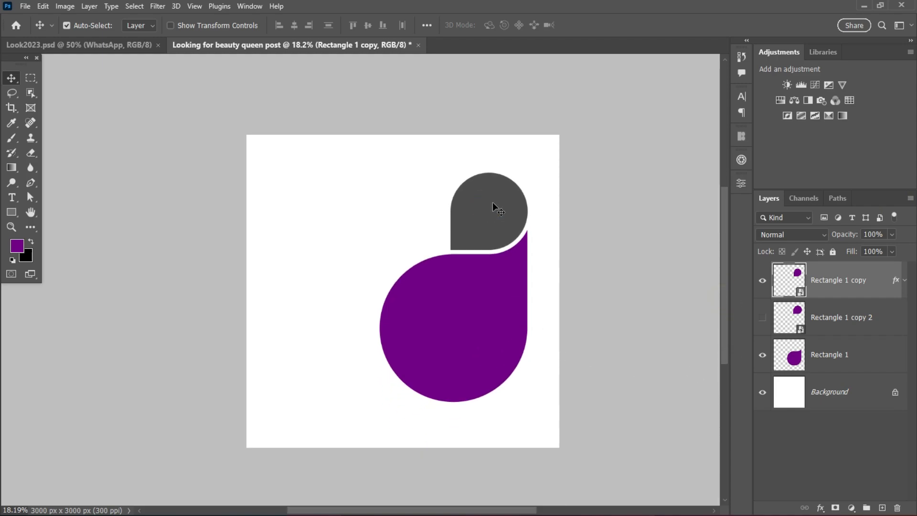
left_click_drag(491, 217, 330, 289)
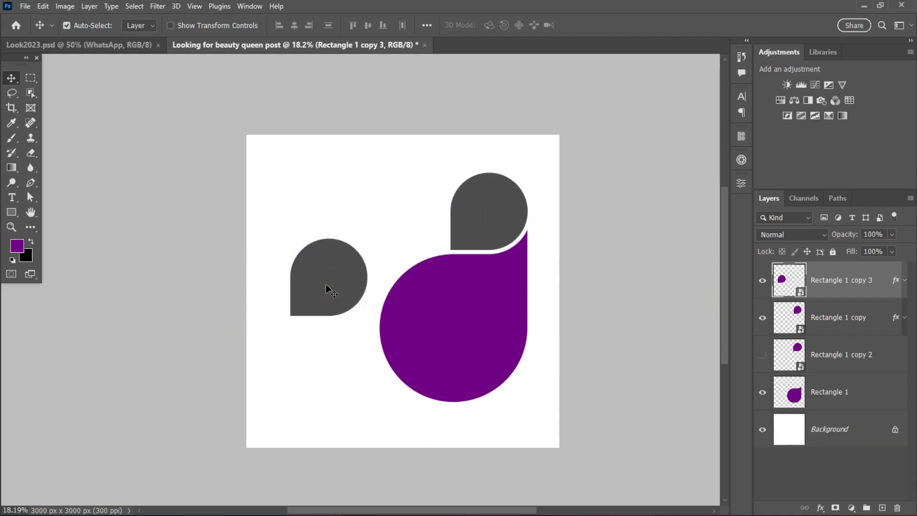
key("ctrl+t")
right_click(314, 292)
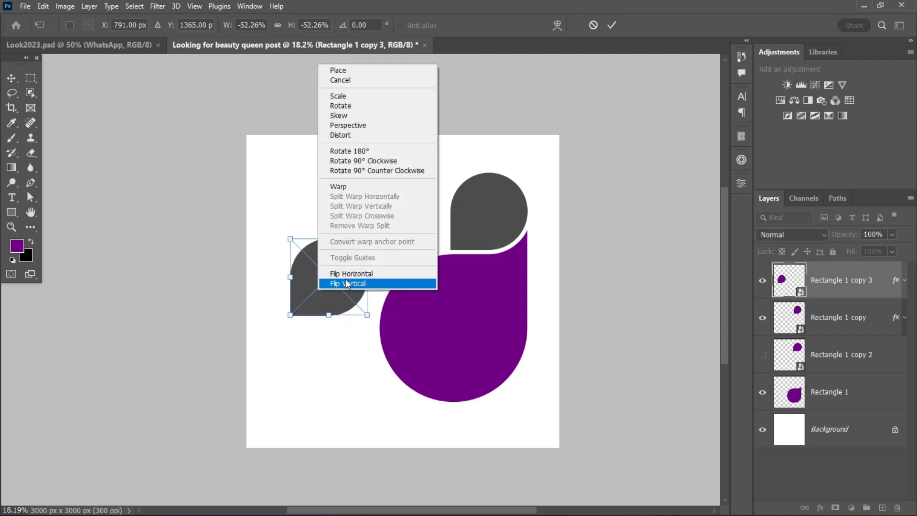
left_click(344, 283)
Scale the flipped copy to about 122% at X 1092, Y 1500 px and place its layer just above the Background.
left_click_drag(368, 285, 473, 336)
left_click_drag(425, 293, 407, 306)
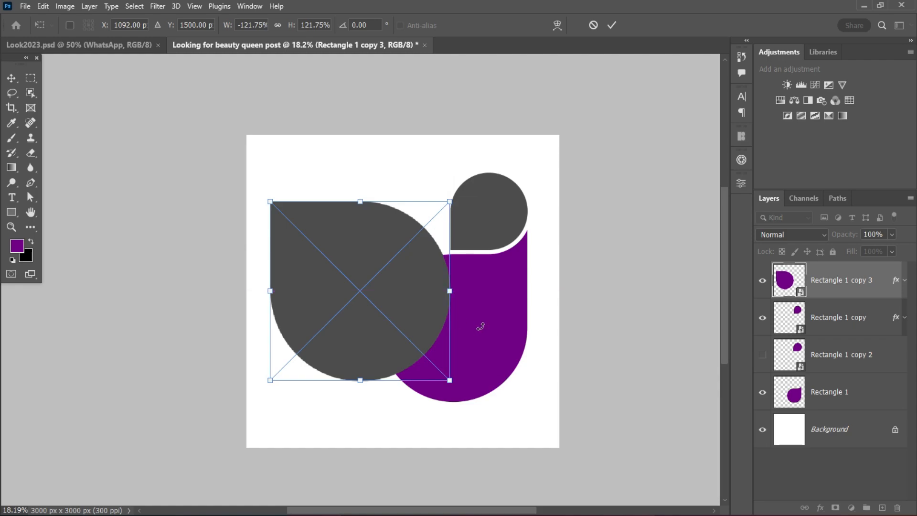
left_click(611, 25)
left_click_drag(869, 280, 869, 406)
scroll(418, 330, "up", 2)
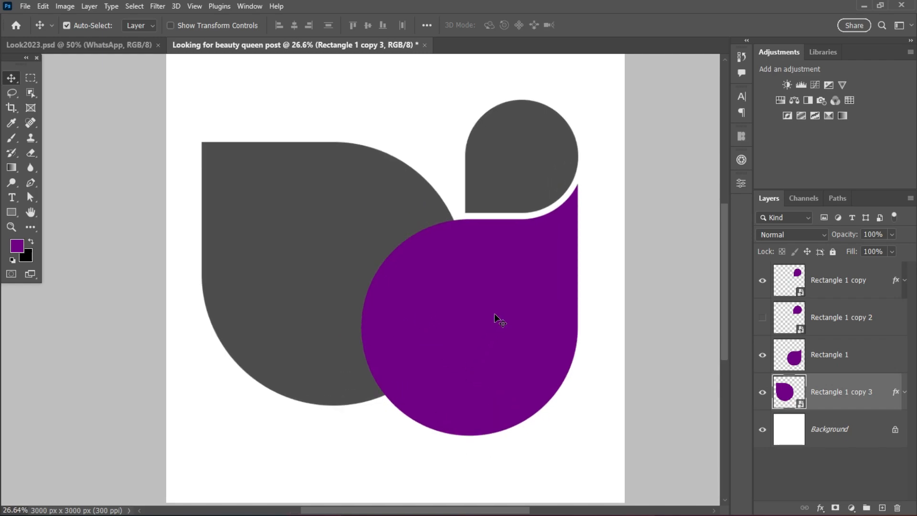
Scale the small teardrop and purple shape together to about 89% and reposition them at X 2202.5, Y 1500 px.
left_click_drag(461, 117, 520, 246)
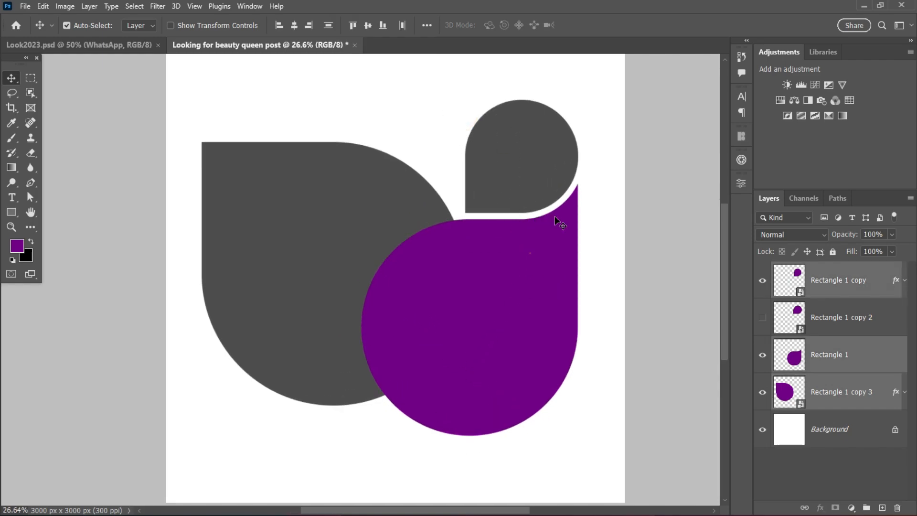
left_click_drag(594, 102, 526, 248)
key("ctrl+t")
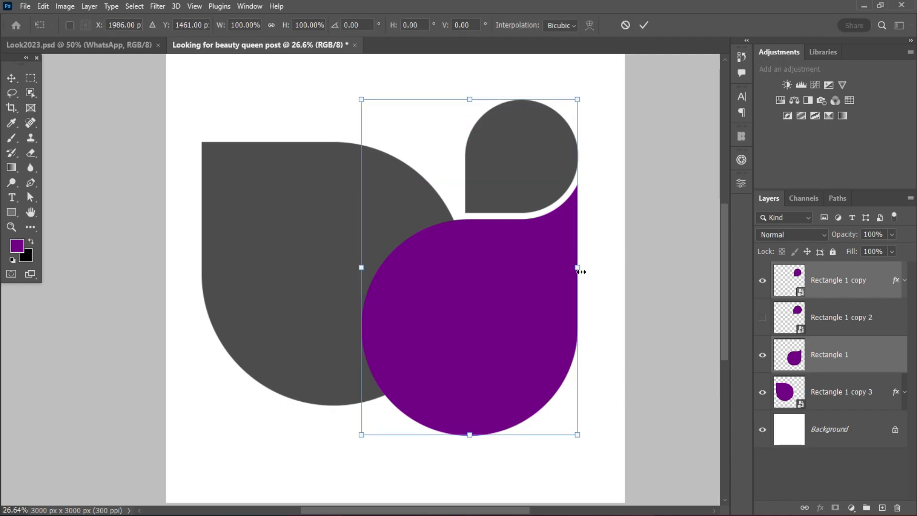
left_click_drag(578, 267, 554, 268)
left_click_drag(488, 283, 519, 292)
scroll(531, 279, "down", 2)
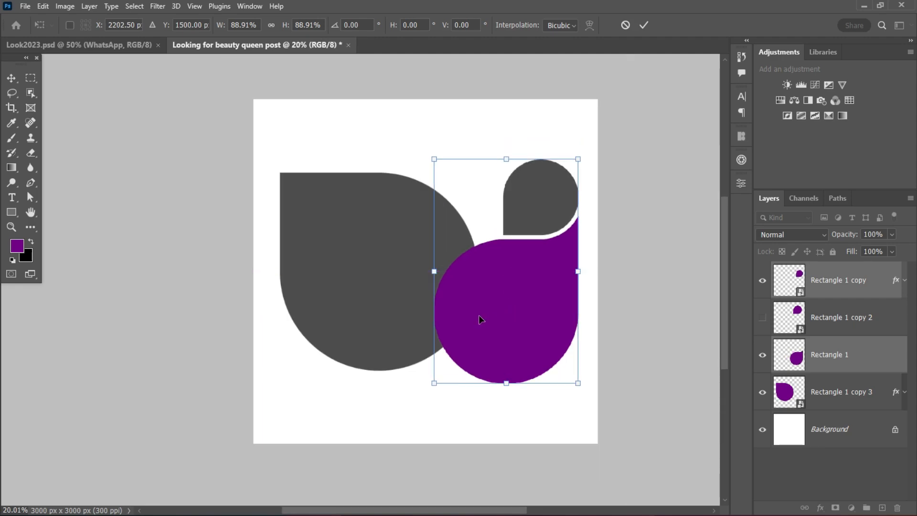
left_click(644, 25)
Select the small dark gray teardrop and the purple shape together and nudge them slightly to the left.
left_click(363, 302)
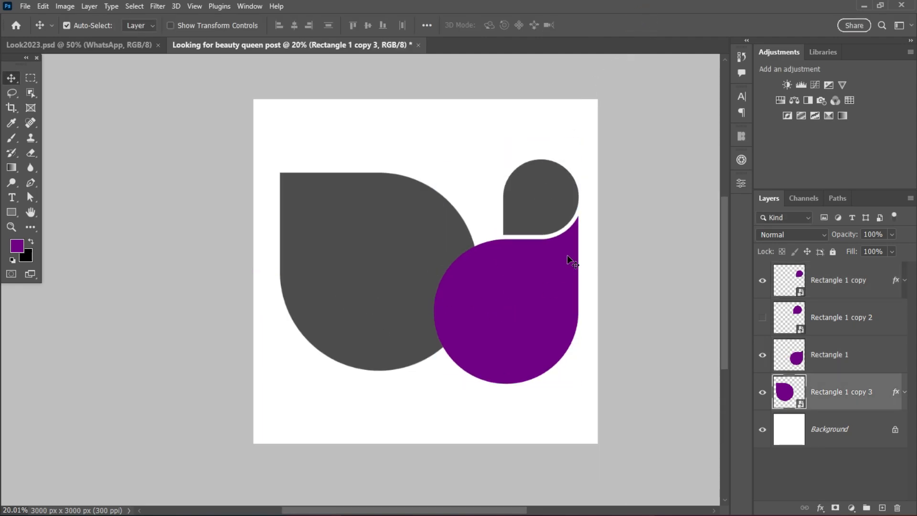
left_click_drag(594, 171, 567, 272)
left_click_drag(516, 322, 512, 325)
Enlarge the big dark gray teardrop until its top and bottom align with the other two shapes, keeping its left edge in place.
left_click(350, 311)
scroll(350, 311, "up", 1)
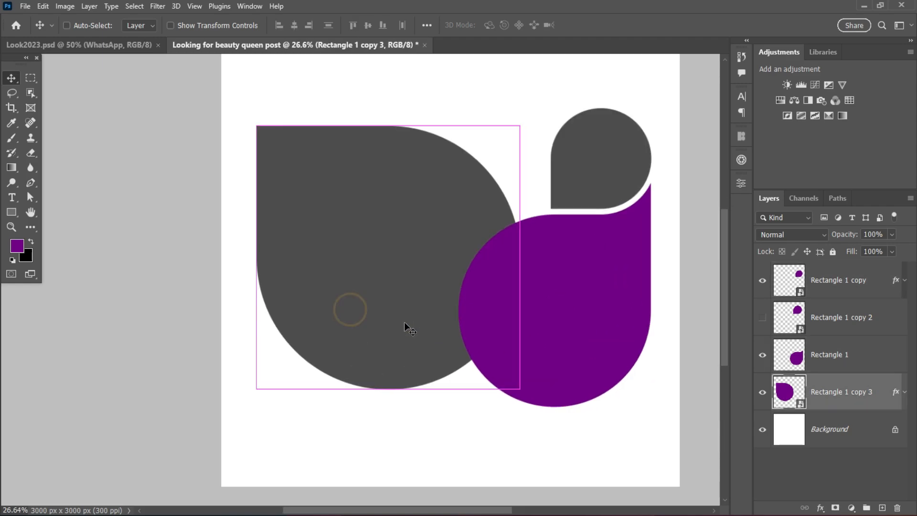
key("ctrl+t")
left_click_drag(519, 257, 557, 268)
left_click(611, 25)
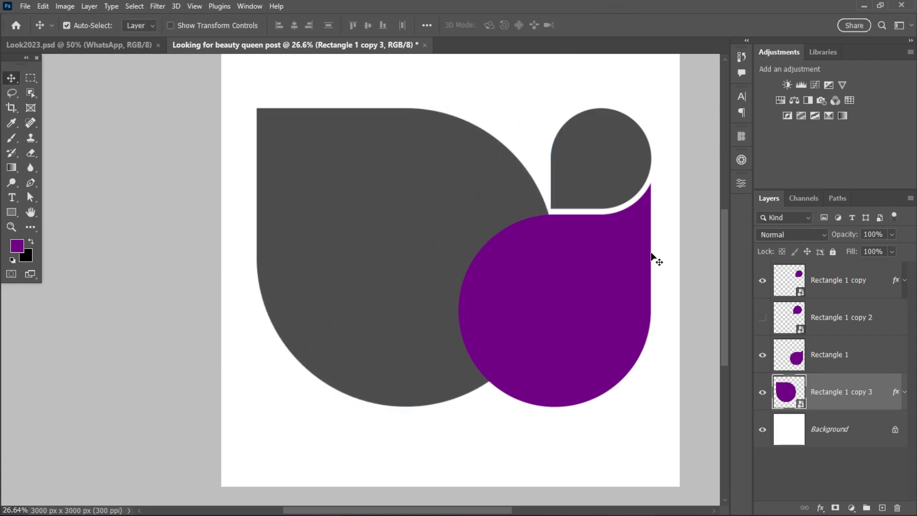
Select all three visible shapes together and nudge them slightly to center the composition on the canvas.
scroll(452, 214, "down", 3)
left_click_drag(338, 119, 578, 309)
mouse_move(552, 275)
left_mouse_down()
mouse_move(544, 275)
mouse_move(553, 280)
left_mouse_up()
left_click_drag(553, 279, 551, 279)
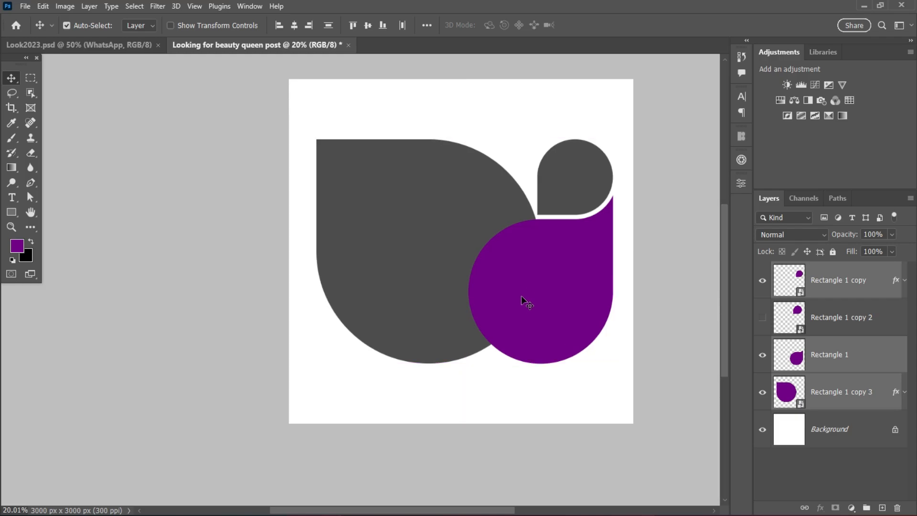
left_click(495, 394)
scroll(551, 300, "up", 1)
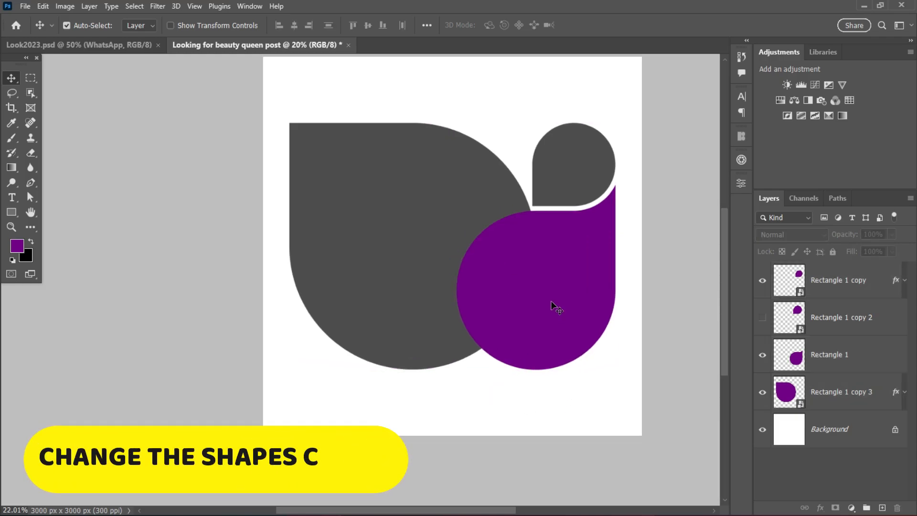
Add a Gradient Overlay to the purple rounded shape, keeping the canvas in view.
left_click(556, 269)
double_click(884, 353)
left_click(486, 370)
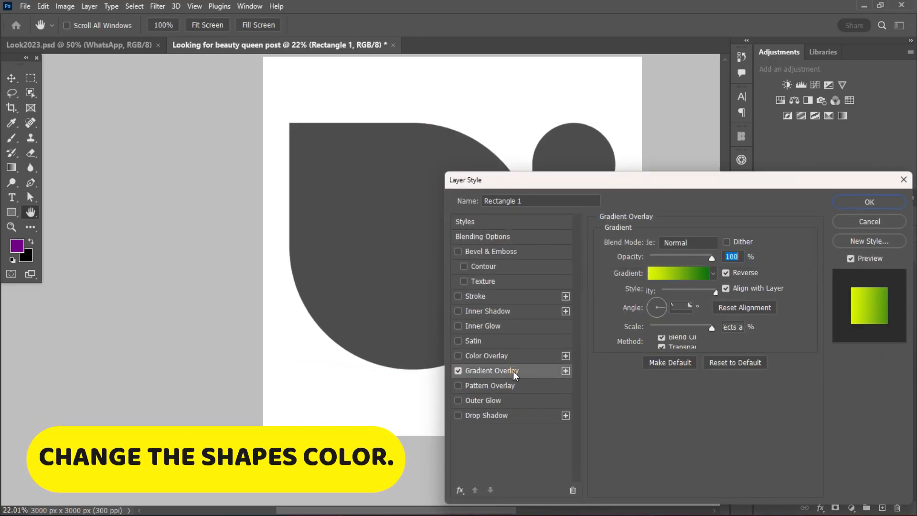
left_click_drag(623, 182, 698, 210)
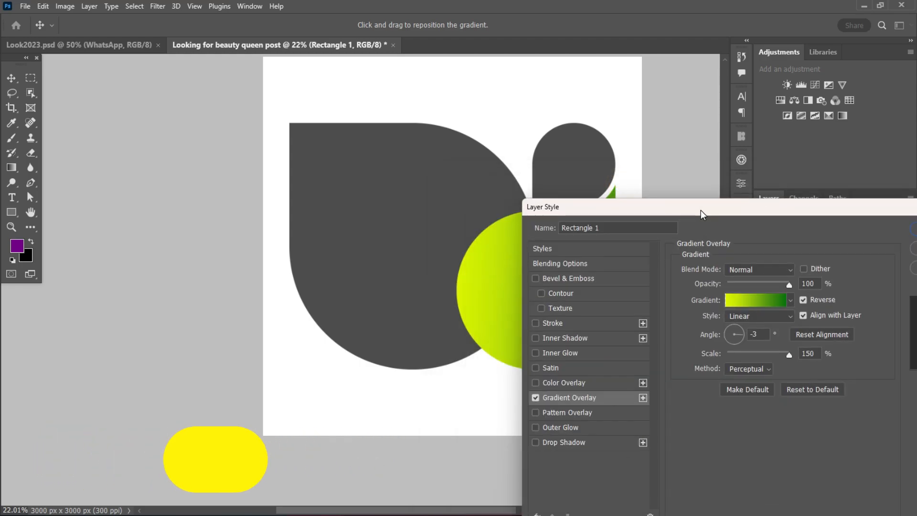
Check the colors of both end stops in the overlay's gradient, keeping them as they are.
left_click(791, 303)
left_click(754, 301)
left_click(655, 322)
double_click(655, 322)
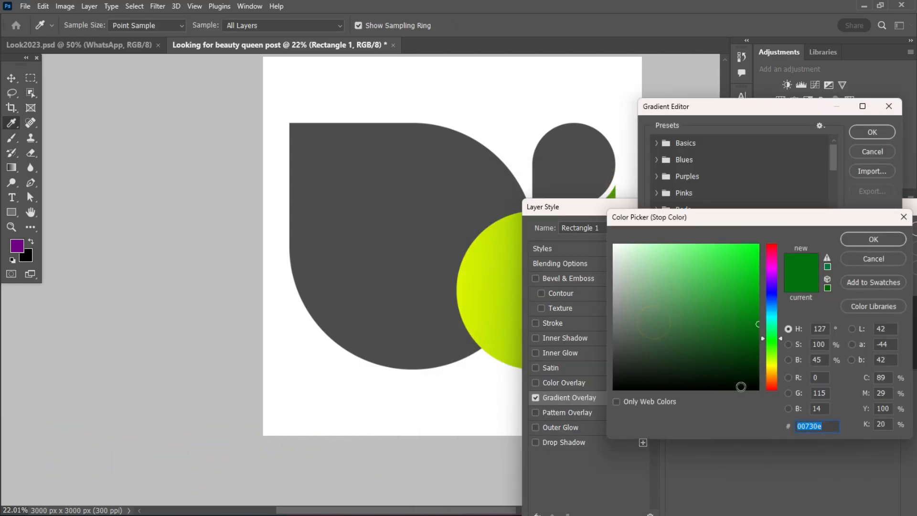
key("Return")
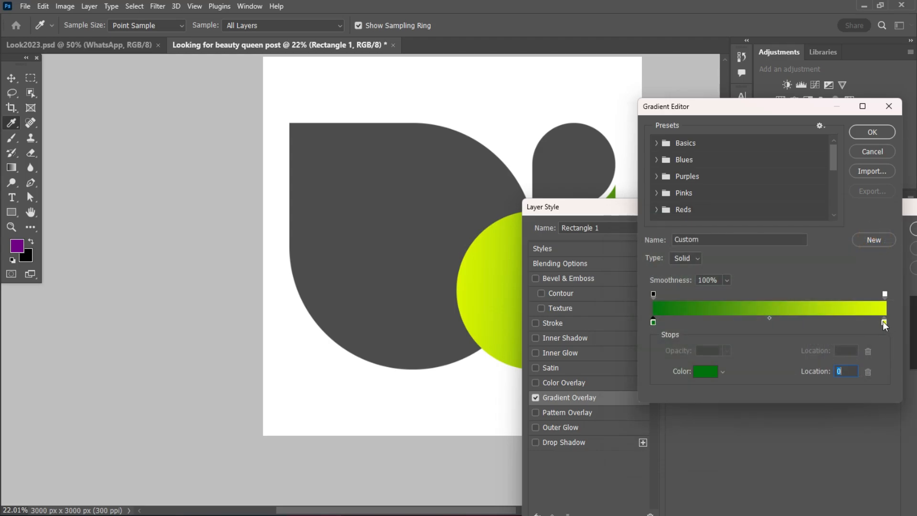
left_click(884, 322)
double_click(884, 323)
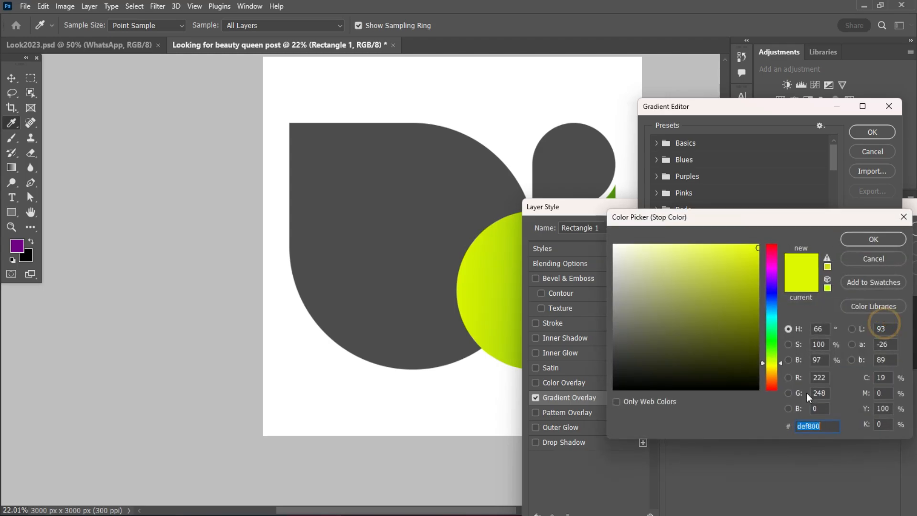
left_click(874, 238)
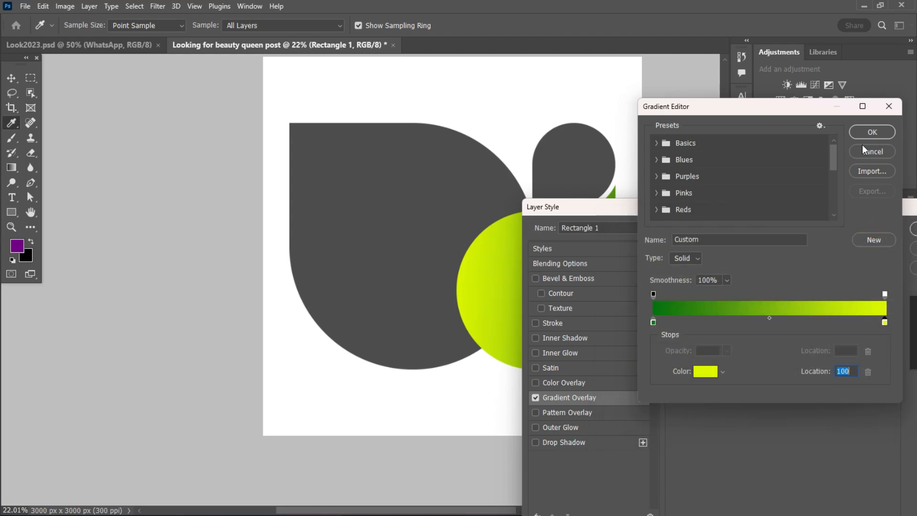
left_click(872, 132)
Turn off Reverse for the shape's gradient, shift it slightly left on the canvas and apply the layer style.
left_click(803, 299)
left_click_drag(657, 207, 703, 208)
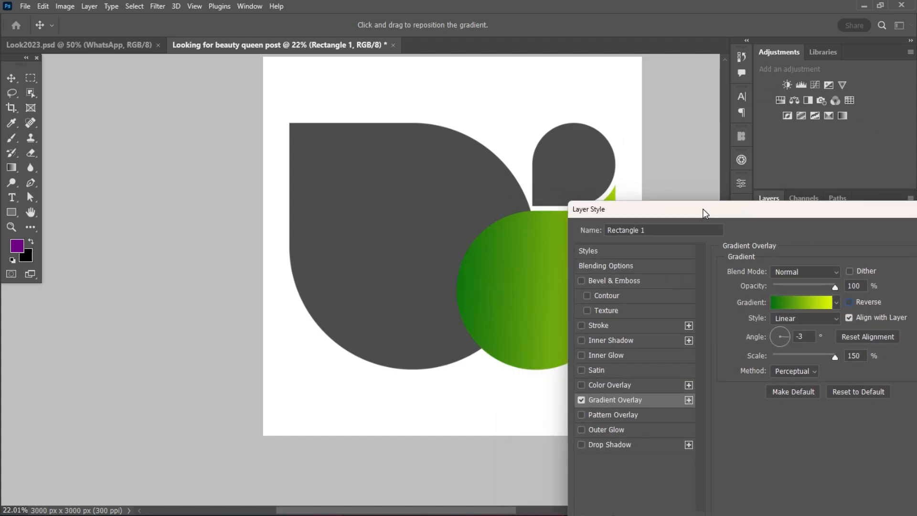
left_click_drag(791, 212, 825, 210)
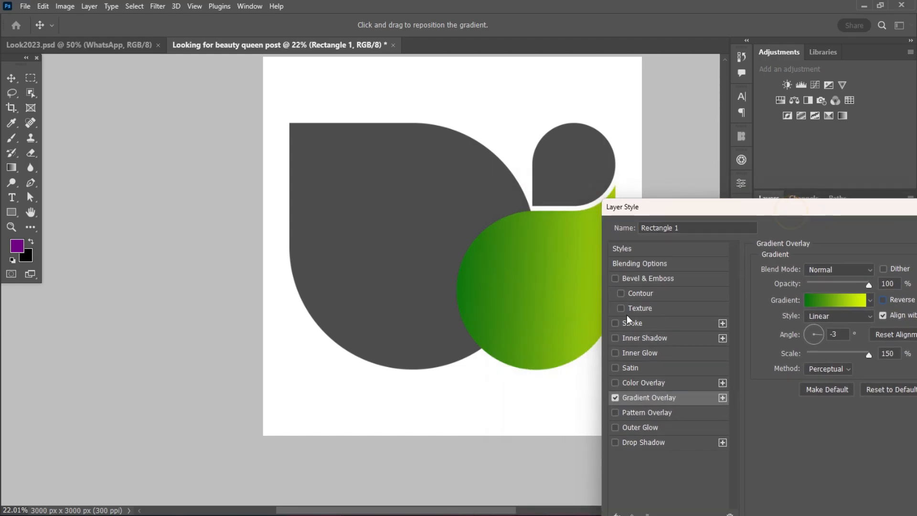
left_click_drag(578, 292, 560, 291)
left_click_drag(756, 206, 677, 218)
key("Return")
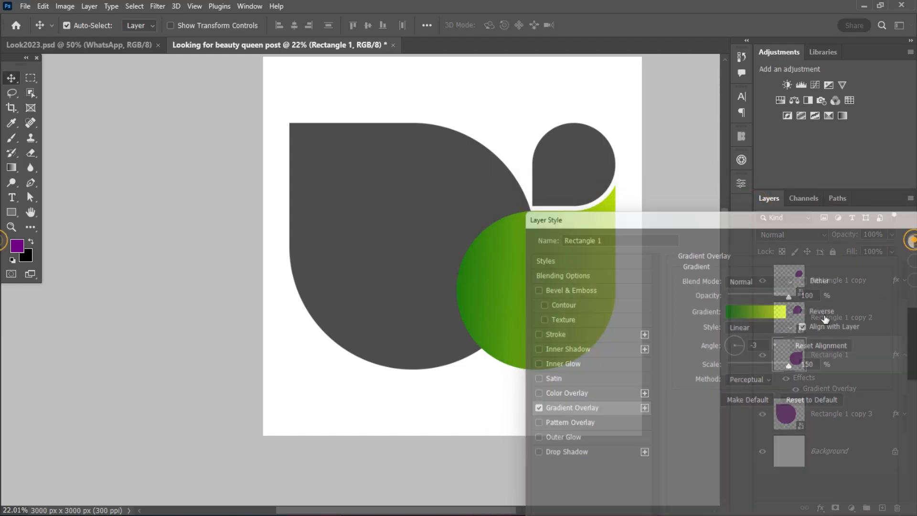
Switch the big gray teardrop from Color Overlay to Gradient Overlay in its layer style.
left_click(380, 245)
double_click(875, 422)
left_click(882, 424)
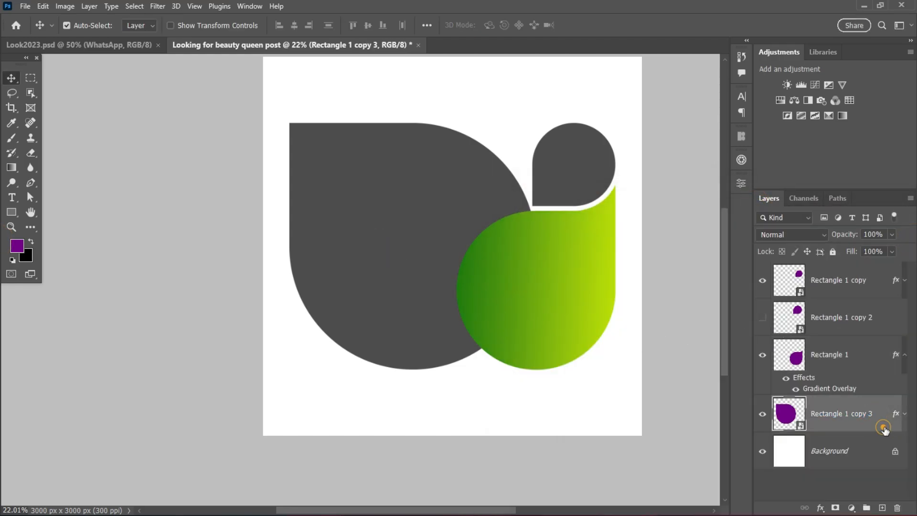
double_click(886, 423)
left_click(503, 378)
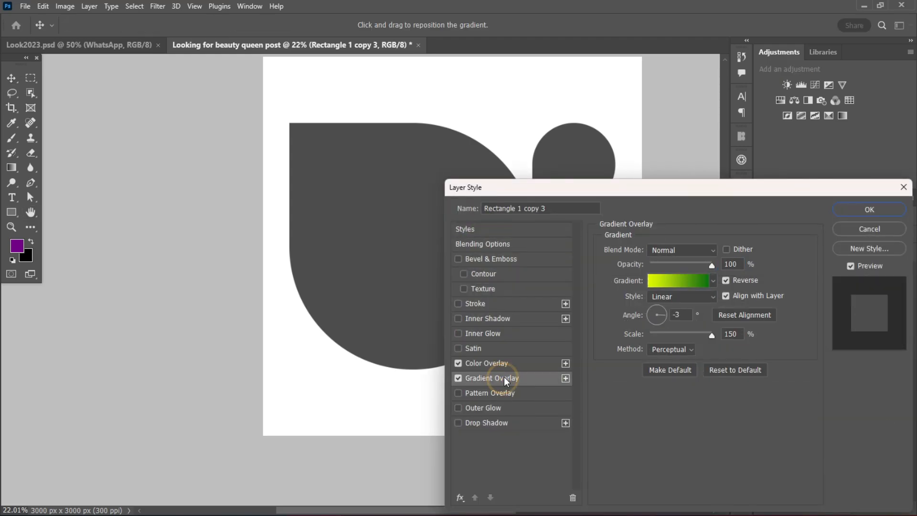
left_click(457, 363)
left_click_drag(625, 193, 743, 210)
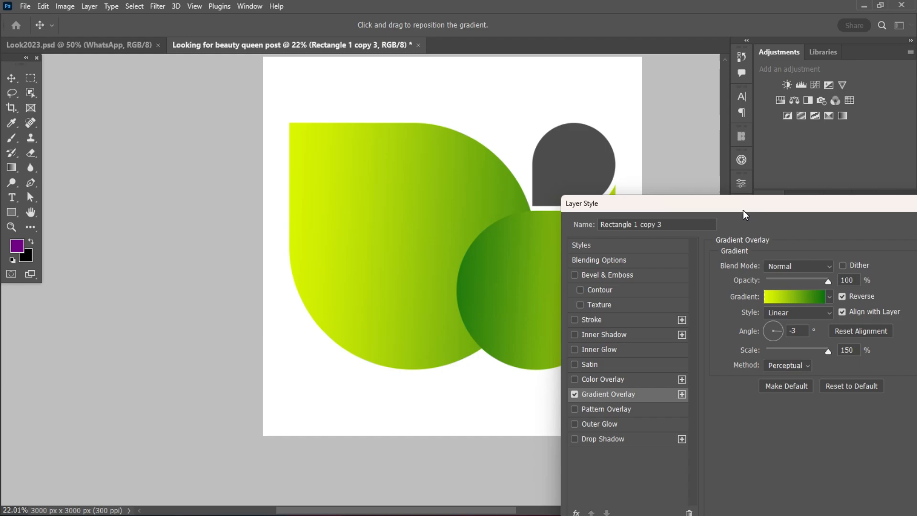
Turn off Reverse for the big teardrop's gradient, shift the gradient to the left and apply the layer style.
left_click(841, 296)
left_click_drag(467, 211, 370, 222)
left_click_drag(440, 264, 420, 256)
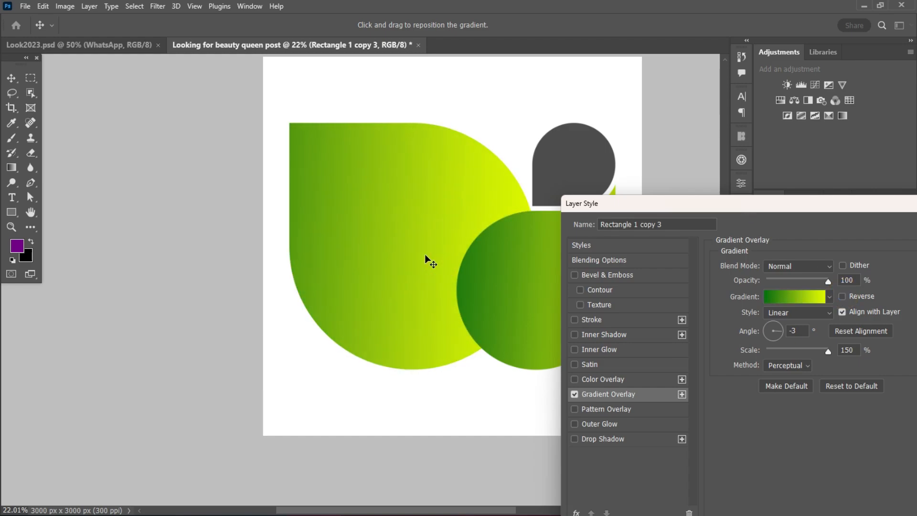
left_click_drag(692, 205, 603, 194)
left_click(902, 214)
scroll(467, 241, "up", 1)
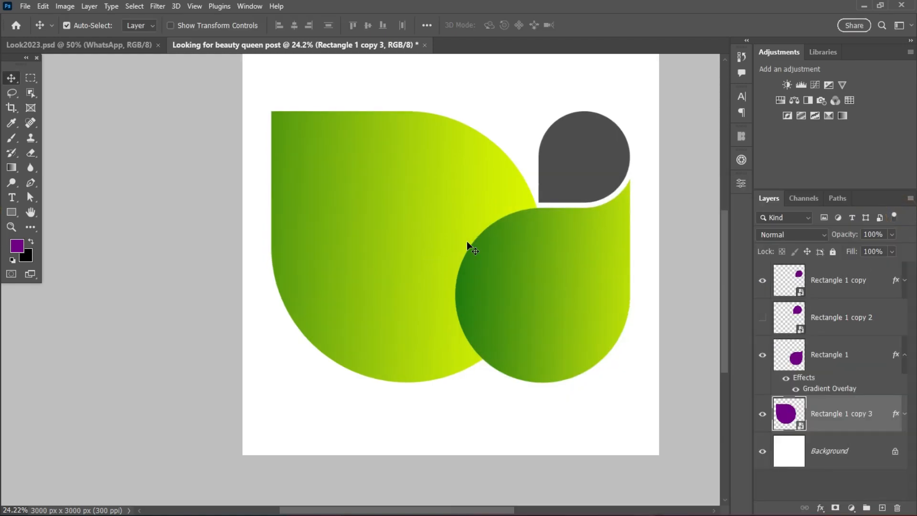
scroll(467, 242, "down", 1)
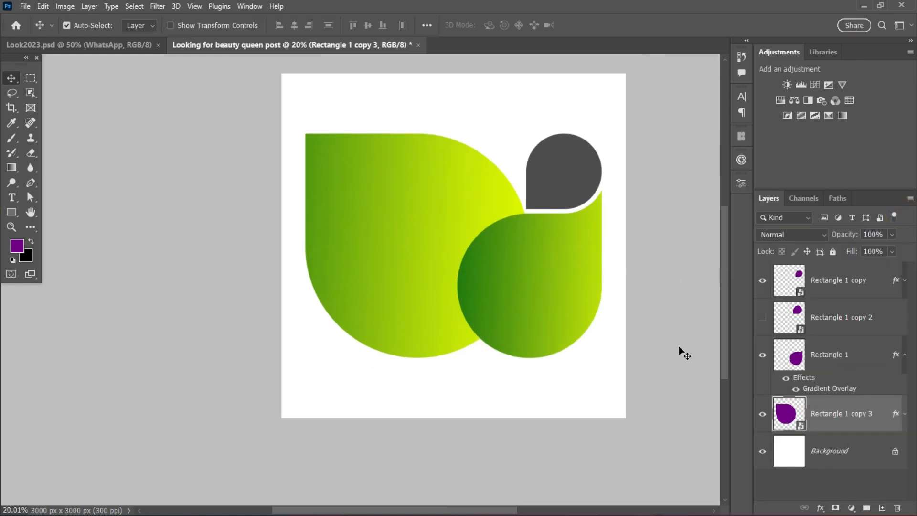
Show the hidden Rectangle 1 copy 2 layer to identify it and delete it.
left_click(901, 413)
left_click(901, 413)
left_click(558, 266)
left_click(764, 317)
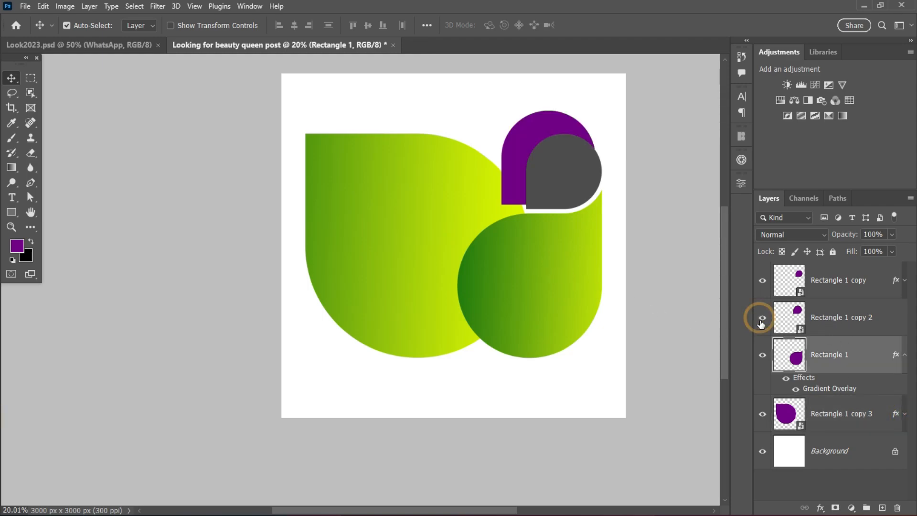
left_click(841, 317)
left_click(897, 508)
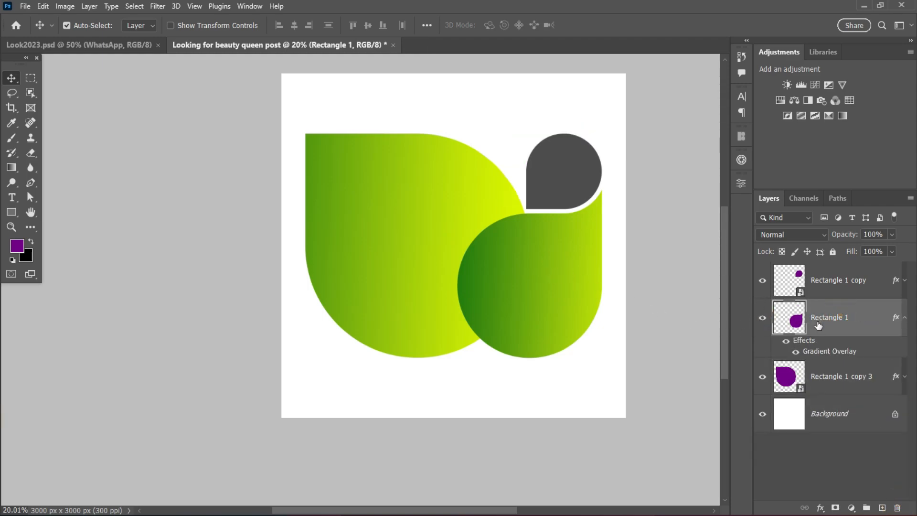
Collapse the effects of the Rectangle 1 layer and convert it to a smart object.
left_click(905, 317)
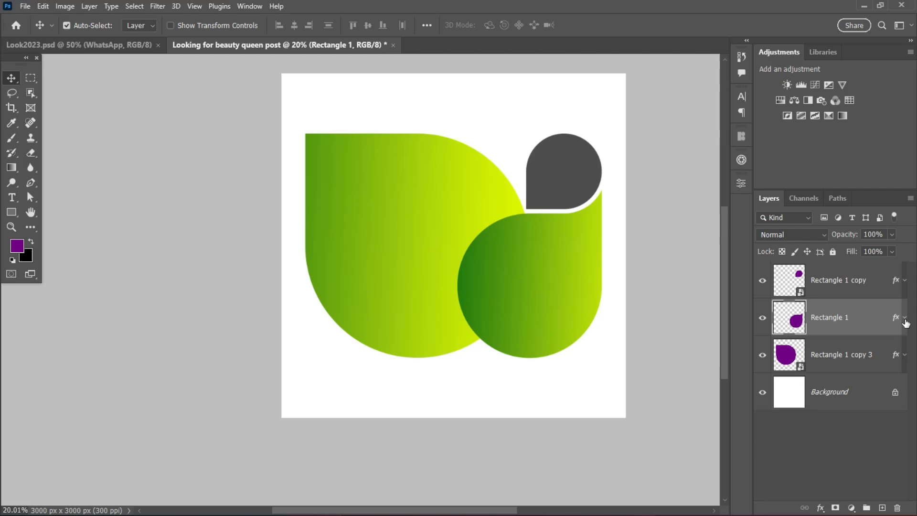
right_click(857, 314)
left_click(742, 211)
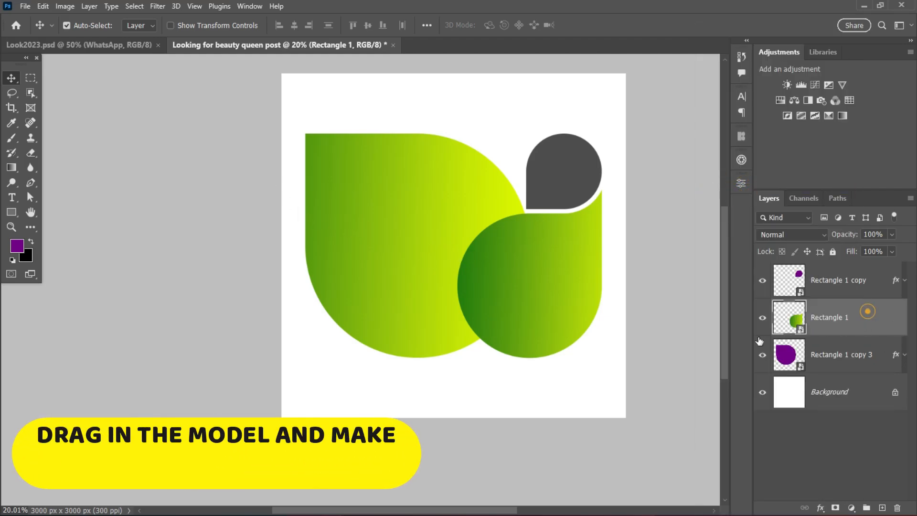
Bring the model photo from Look2023.psd into the post above Rectangle 1 and clip it to that shape.
left_click(79, 44)
left_click_drag(480, 254, 573, 287)
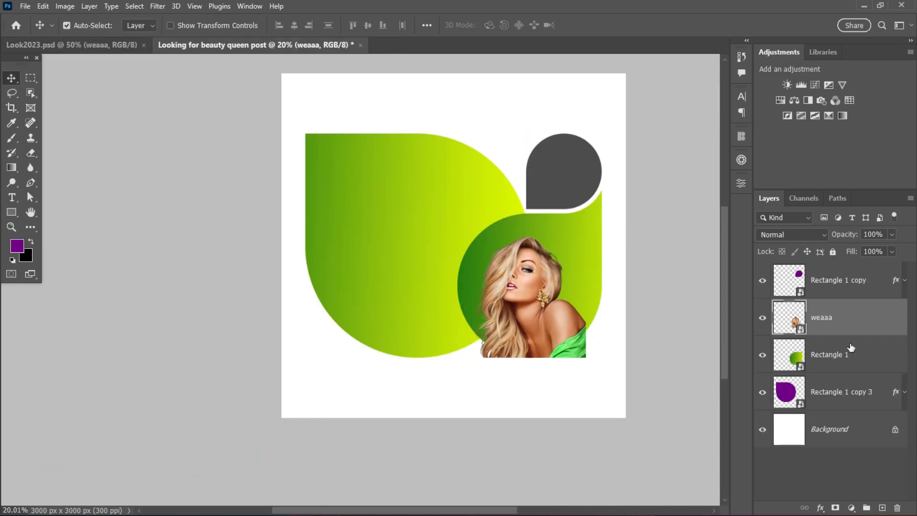
left_click(851, 334, "alt")
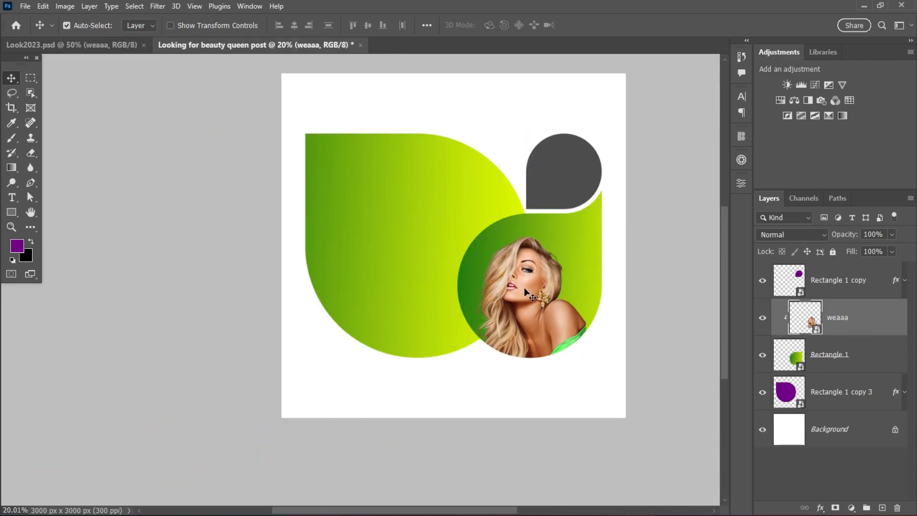
Scale the clipped model photo to 108.47% and position it at X 2161.5, Y 1900.5 px inside the rounded shape.
scroll(523, 288, "up", 2)
scroll(555, 293, "up", 2)
mouse_move(549, 289)
left_mouse_down()
mouse_move(521, 265)
mouse_move(534, 255)
mouse_move(562, 296)
left_mouse_up()
key("ctrl+t")
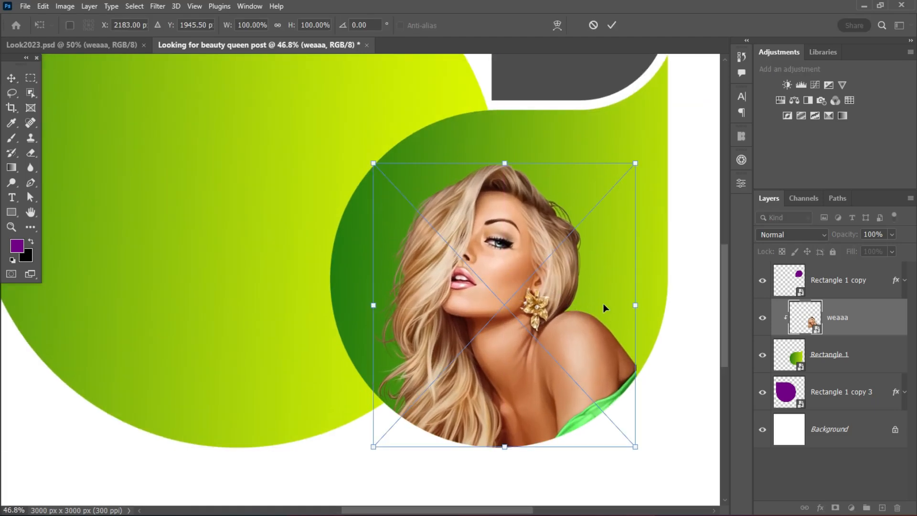
left_click_drag(635, 306, 656, 301)
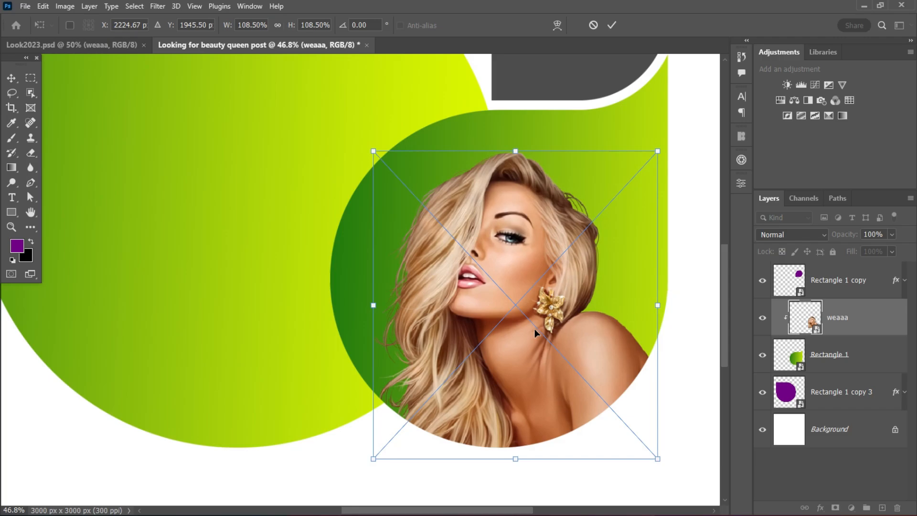
left_click_drag(535, 329, 519, 314)
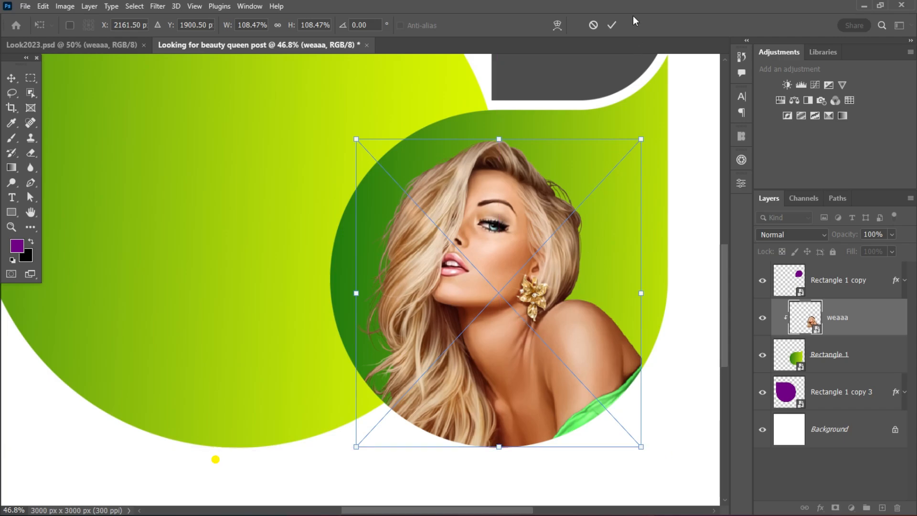
left_click(612, 25)
scroll(577, 289, "down", 3)
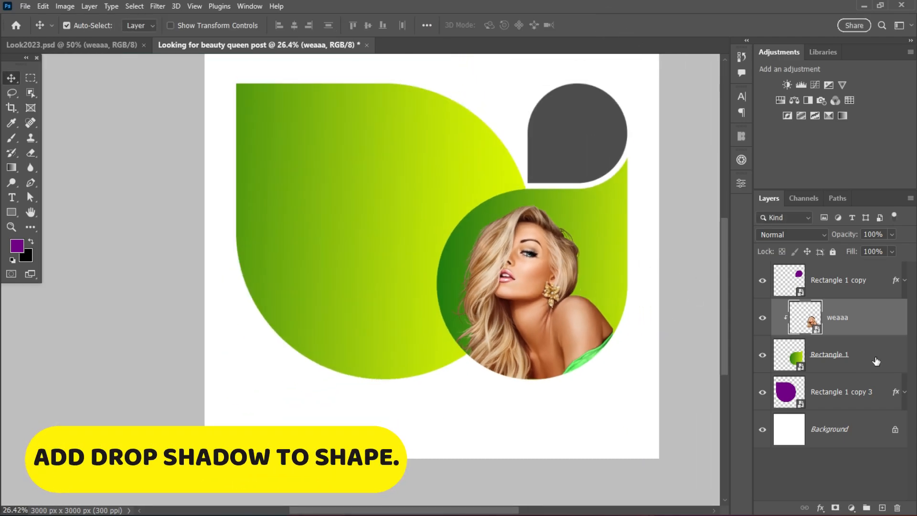
Add a Drop Shadow to the rounded shape behind the model with 19% opacity.
double_click(876, 361)
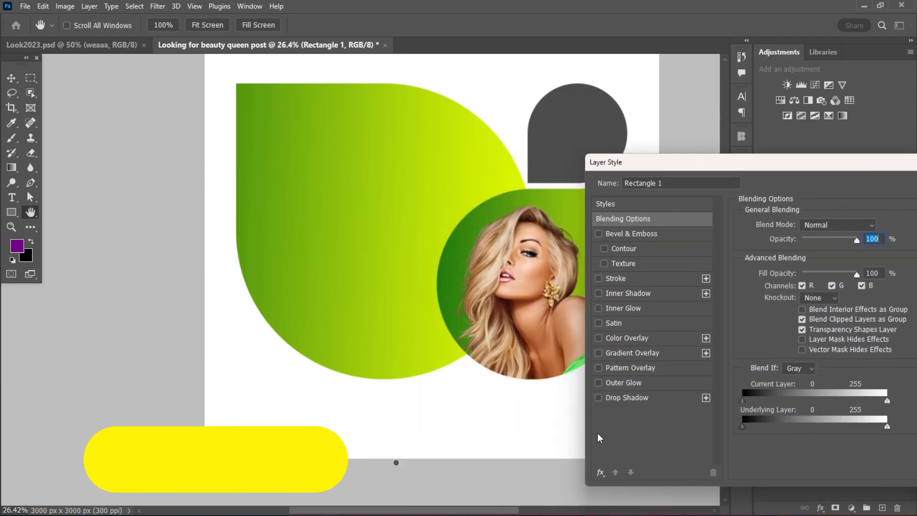
left_click(627, 397)
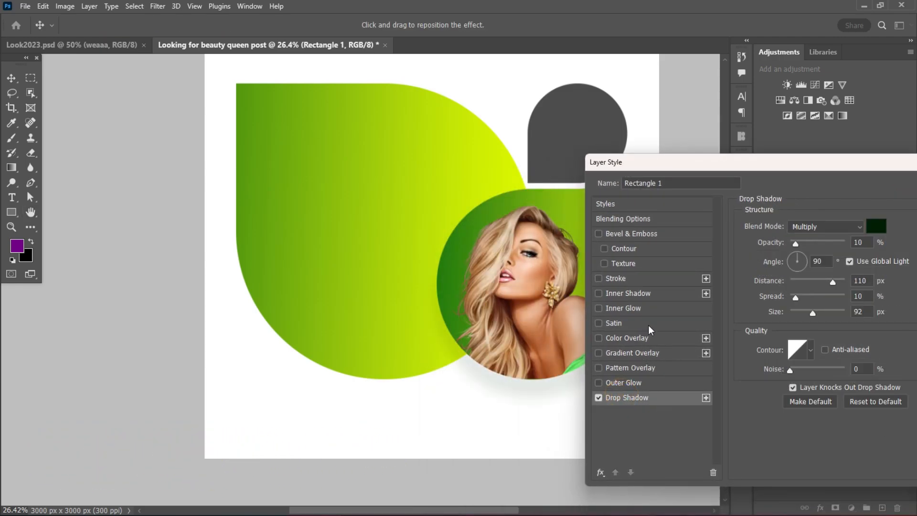
left_click_drag(795, 243, 801, 242)
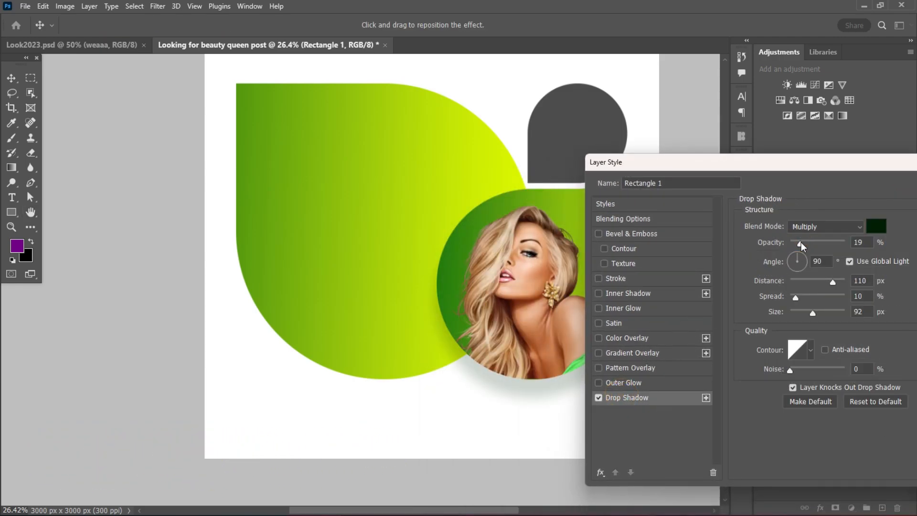
Darken the drop shadow's green color slightly and apply the layer style.
left_click(876, 225)
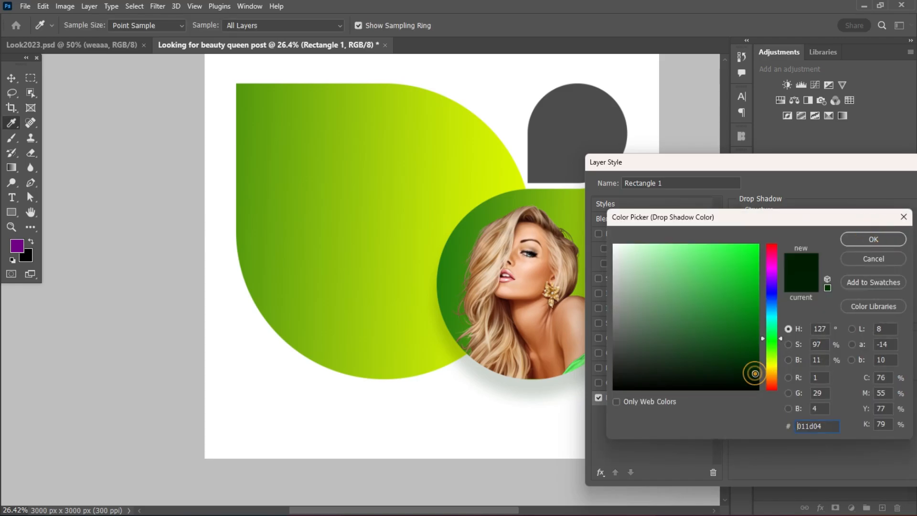
left_click_drag(755, 373, 759, 380)
left_click(874, 244)
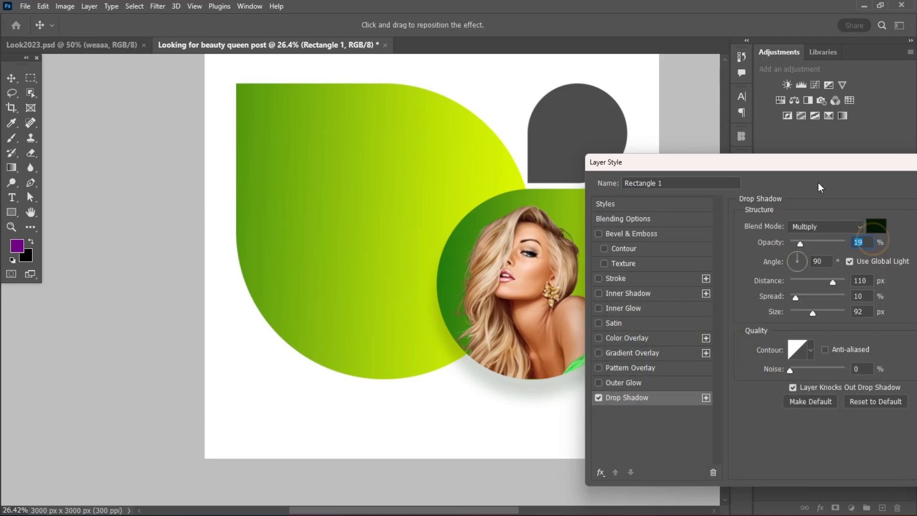
left_click_drag(872, 165, 894, 160)
left_click_drag(835, 159, 609, 156)
left_click(797, 175)
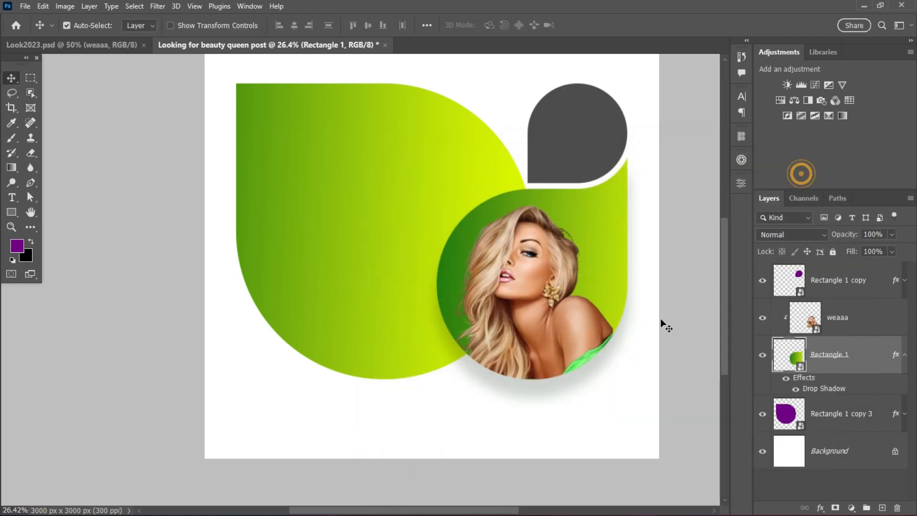
scroll(497, 248, "down", 1)
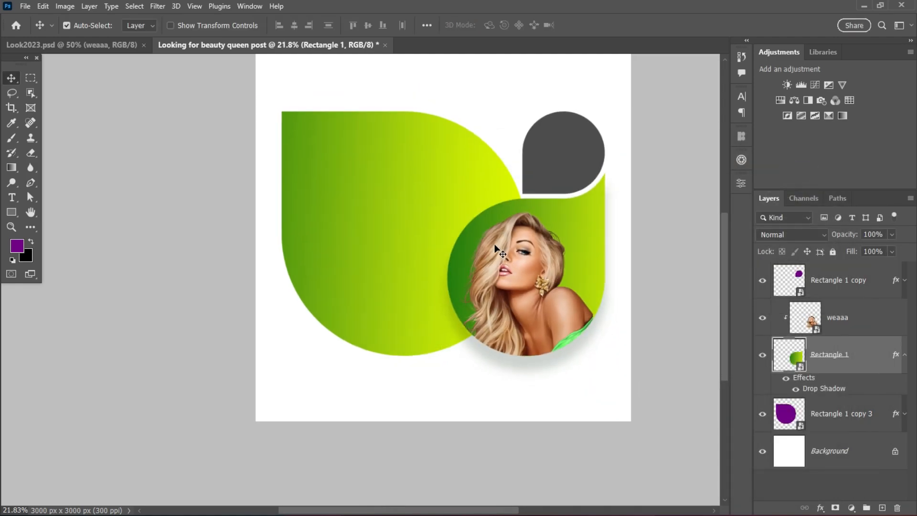
Add a white (ffffff) Solid Color fill layer directly above the Background layer.
left_click(904, 282)
left_click(904, 281)
left_click(860, 451)
left_click(851, 507)
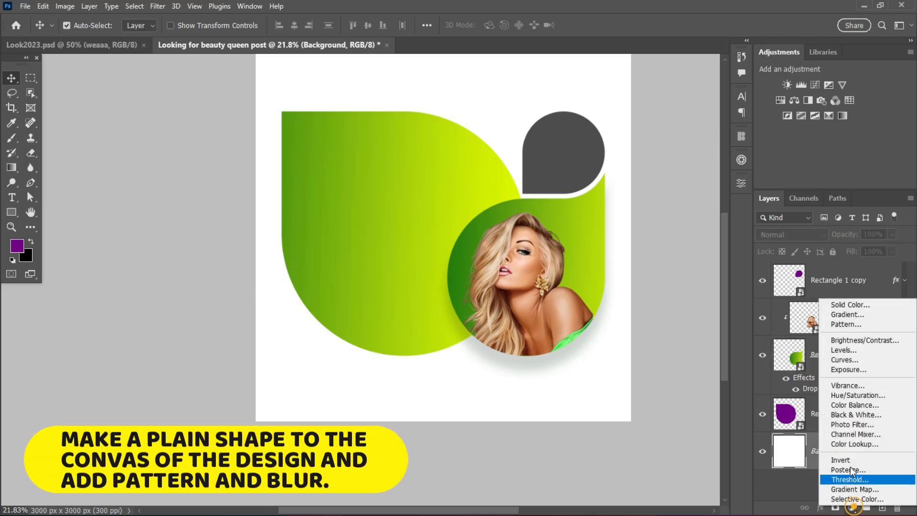
left_click(850, 305)
left_click(620, 249)
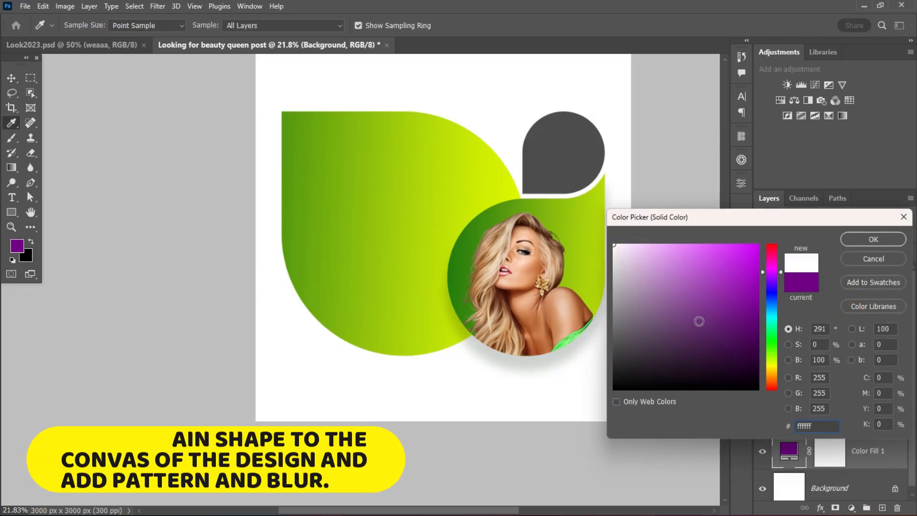
left_click(864, 238)
Add a diagonal-line Pattern Overlay to the white Color Fill 1 layer with Multiply blending, 20% opacity and 516% scale.
right_click(887, 446)
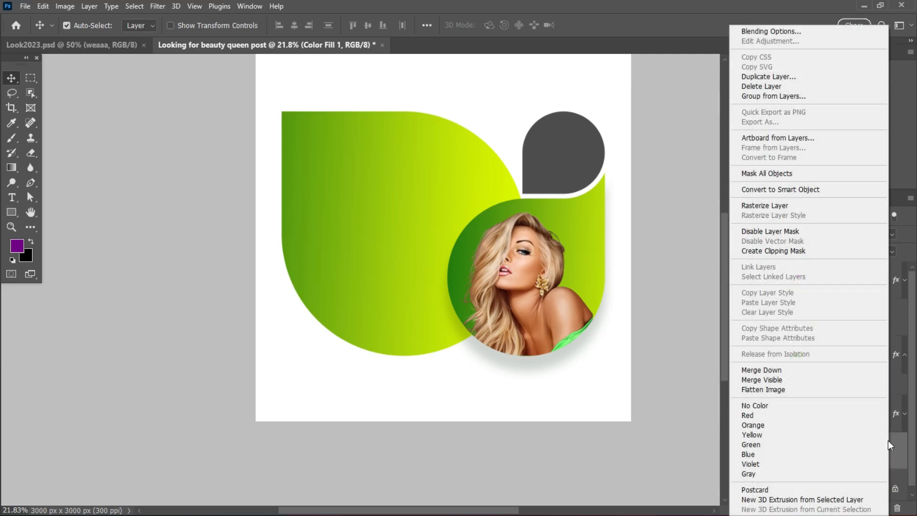
left_click(775, 31)
left_click_drag(406, 152, 507, 153)
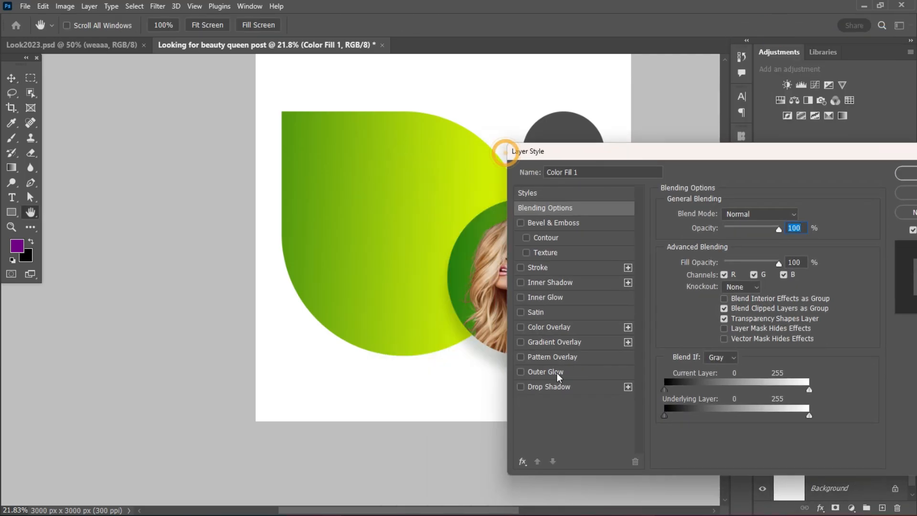
left_click(546, 358)
left_click_drag(681, 152, 738, 168)
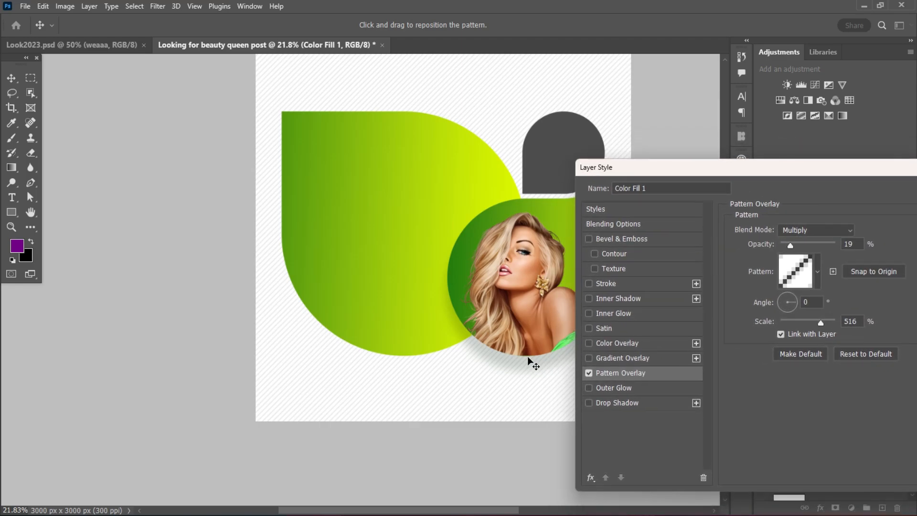
left_click_drag(804, 175, 730, 142)
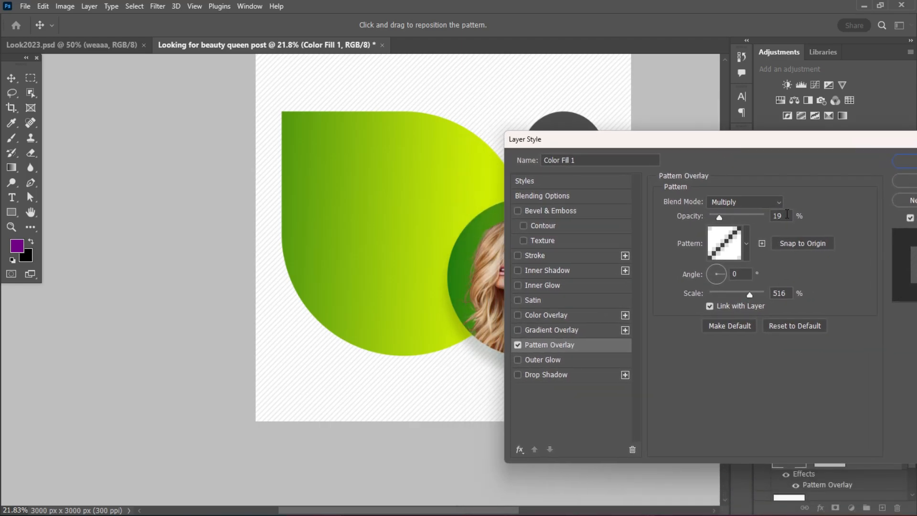
double_click(787, 214)
type("20")
left_click(786, 292)
left_click_drag(789, 293, 759, 292)
left_click_drag(871, 145, 801, 152)
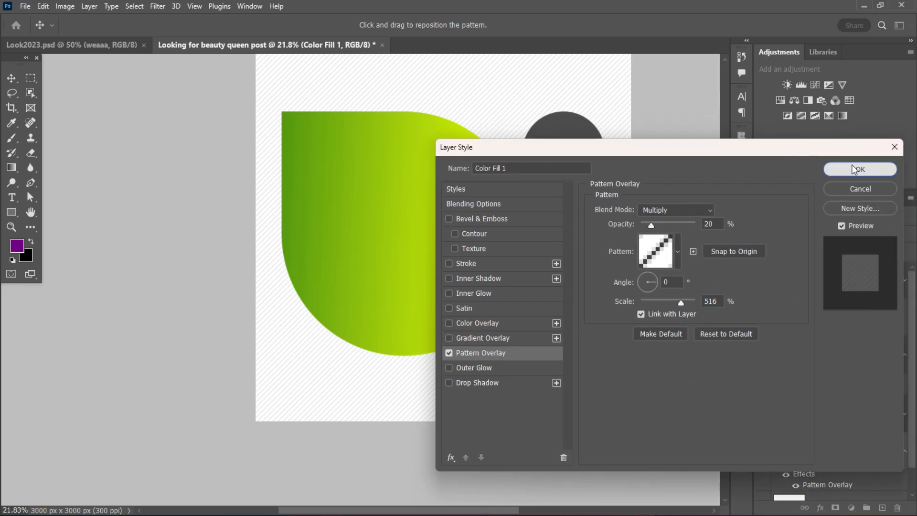
left_click(857, 168)
Convert the patterned Color Fill 1 layer to a smart object and apply a Gaussian Blur with a 3.5 pixel radius.
left_click(863, 467)
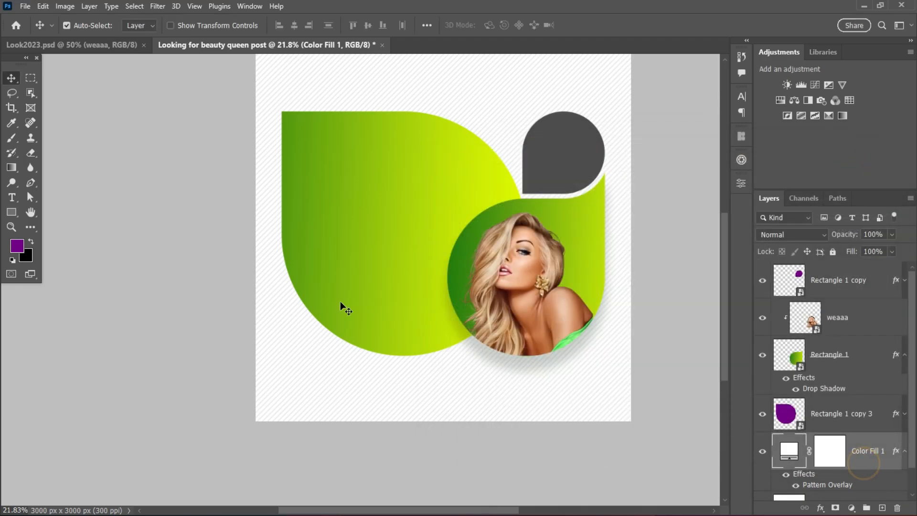
left_click(158, 6)
mouse_move(171, 148)
left_click(322, 197)
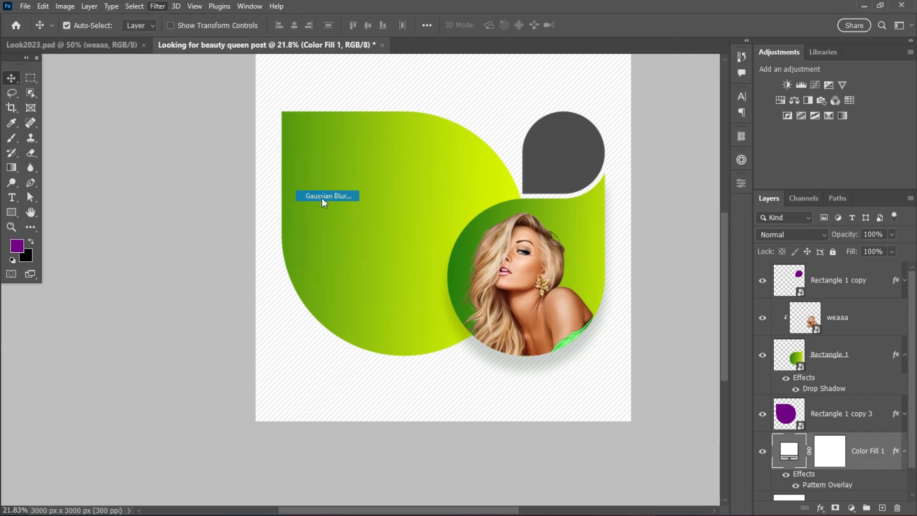
left_click(448, 199)
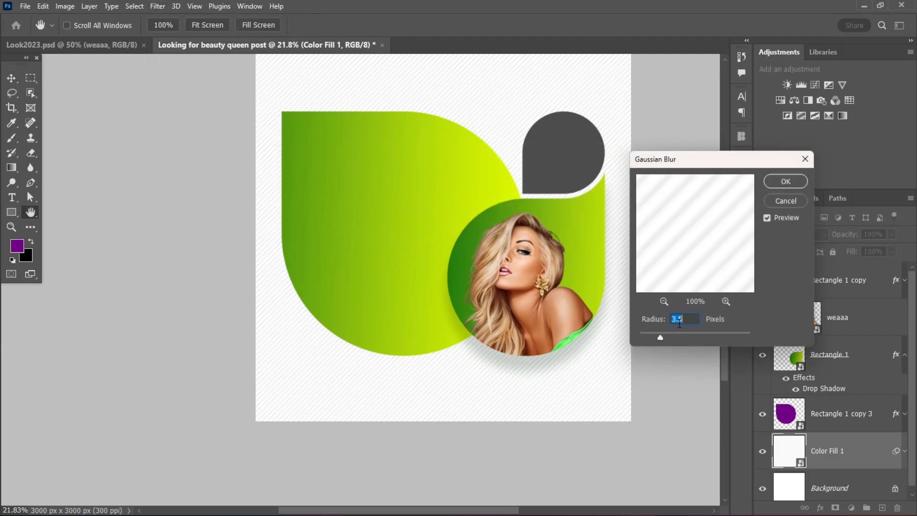
left_click(785, 181)
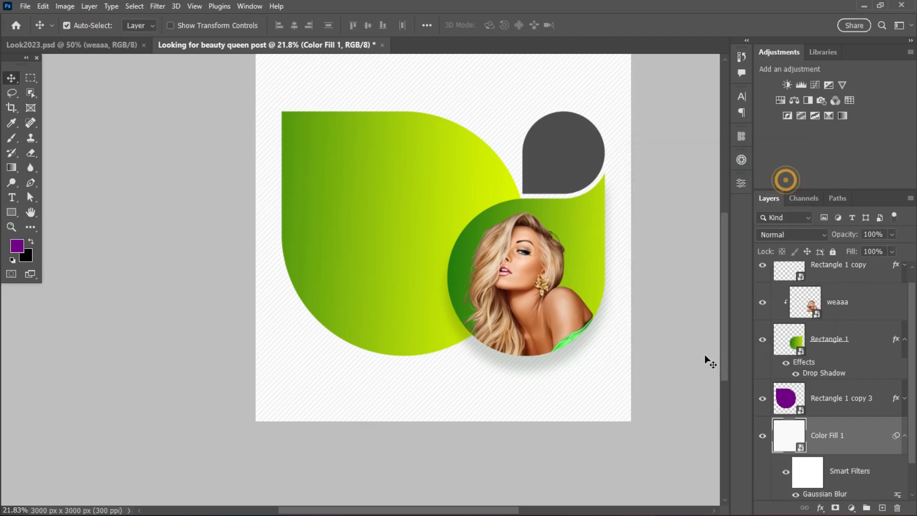
Move the drop shadow of the rounded shape behind the model slightly closer, to a distance of 78 px at 54°.
double_click(863, 357)
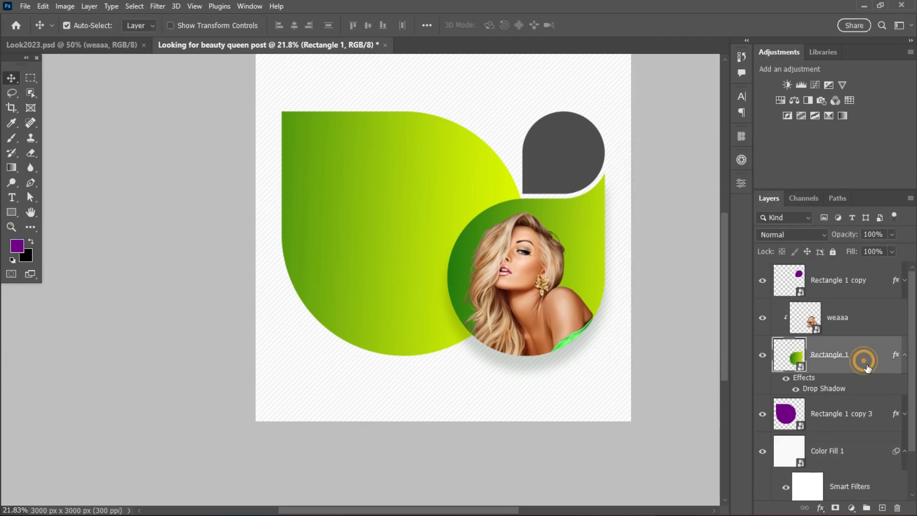
left_click_drag(555, 143, 747, 166)
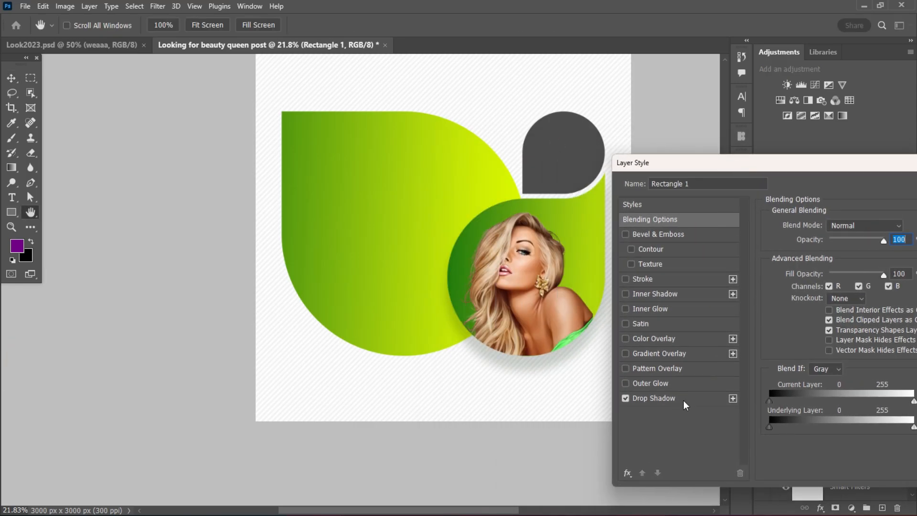
left_click(657, 398)
left_click_drag(543, 371, 539, 367)
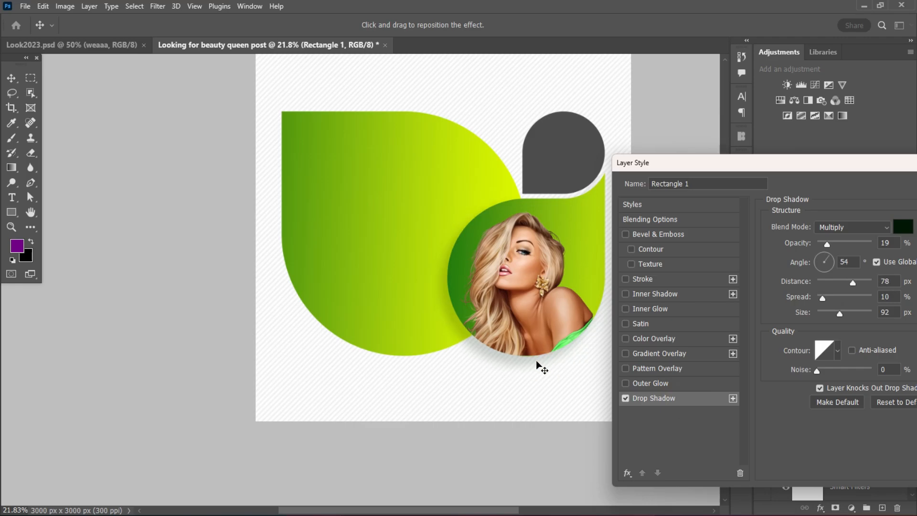
left_click_drag(744, 168, 365, 203)
left_click(654, 222)
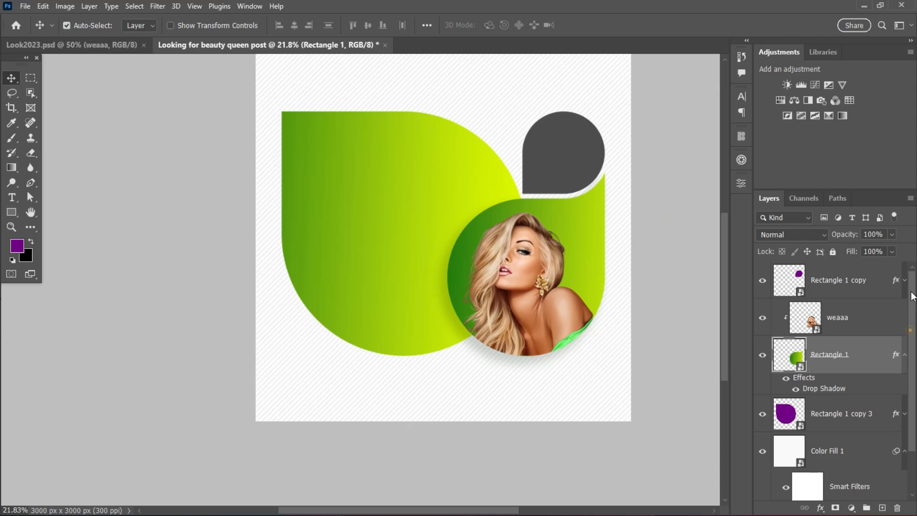
Group all layers above the Background as Design and lock the group.
left_click(818, 280)
left_click_drag(910, 382, 914, 447)
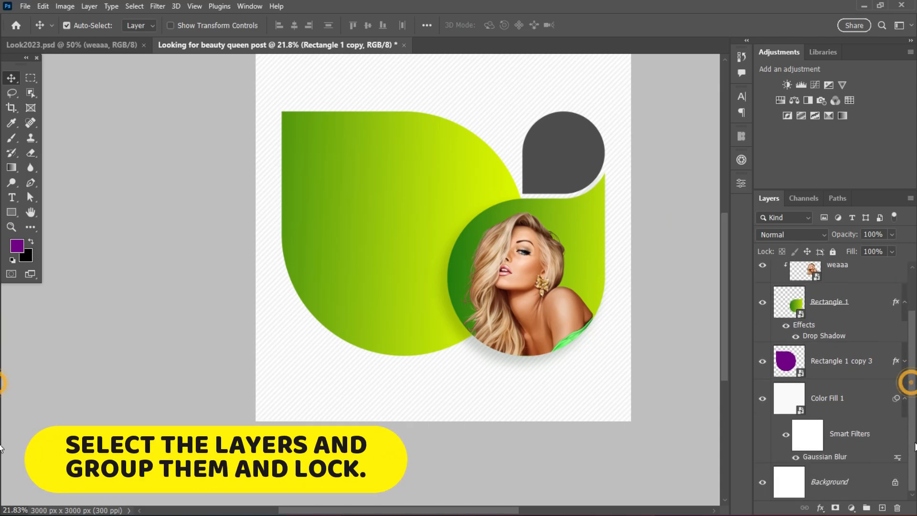
left_click(867, 436, "shift")
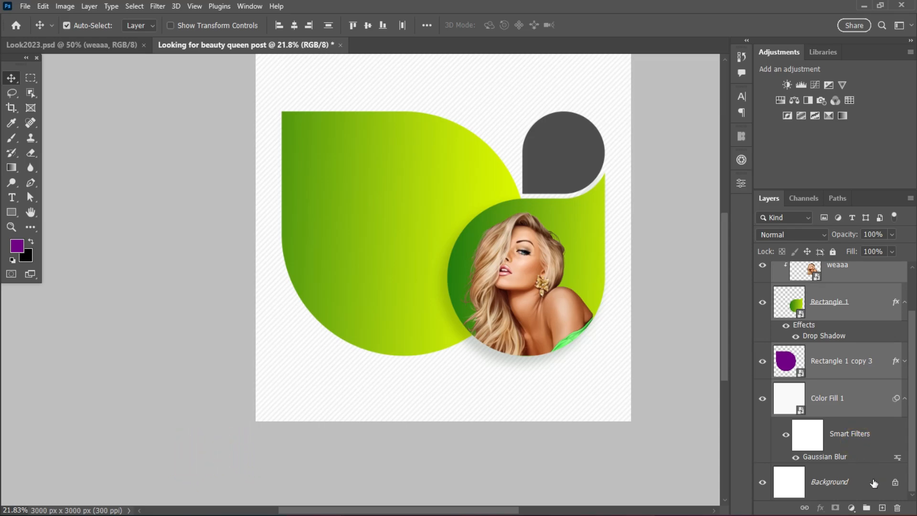
left_click(867, 507)
double_click(807, 269)
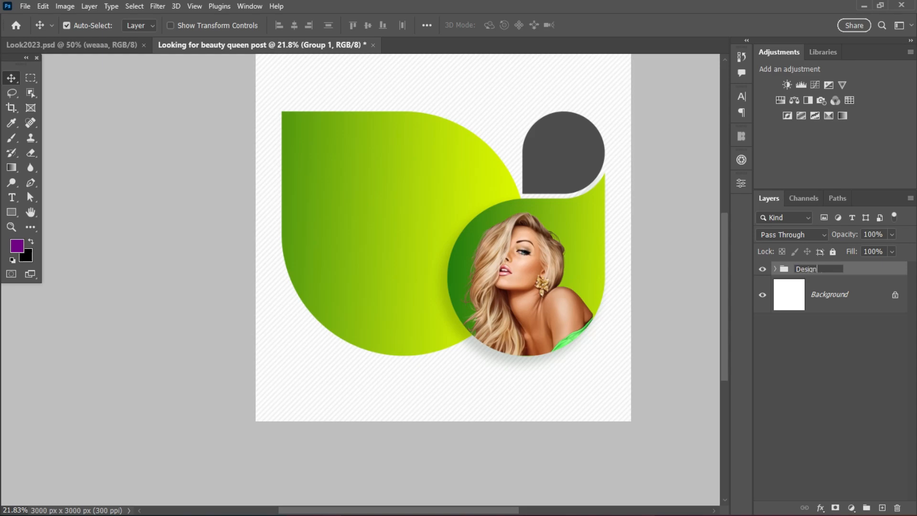
key("Return")
left_click(867, 270)
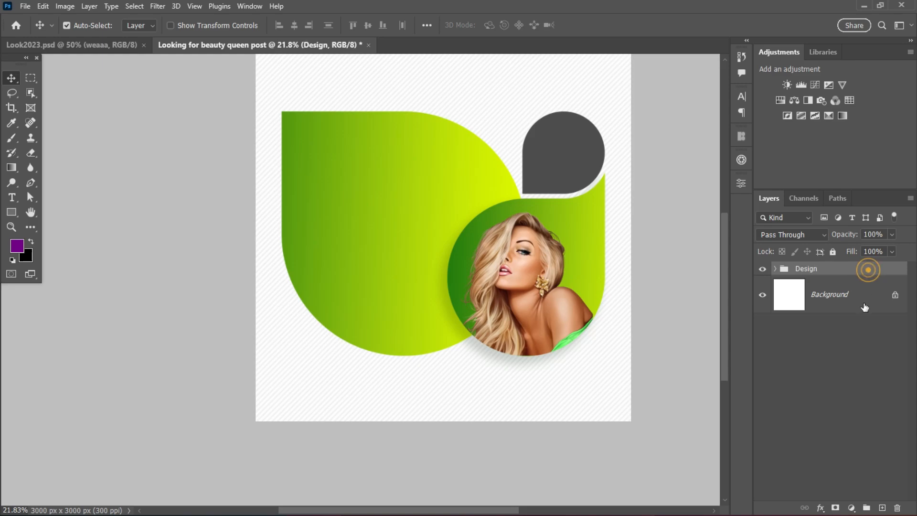
left_click(832, 251)
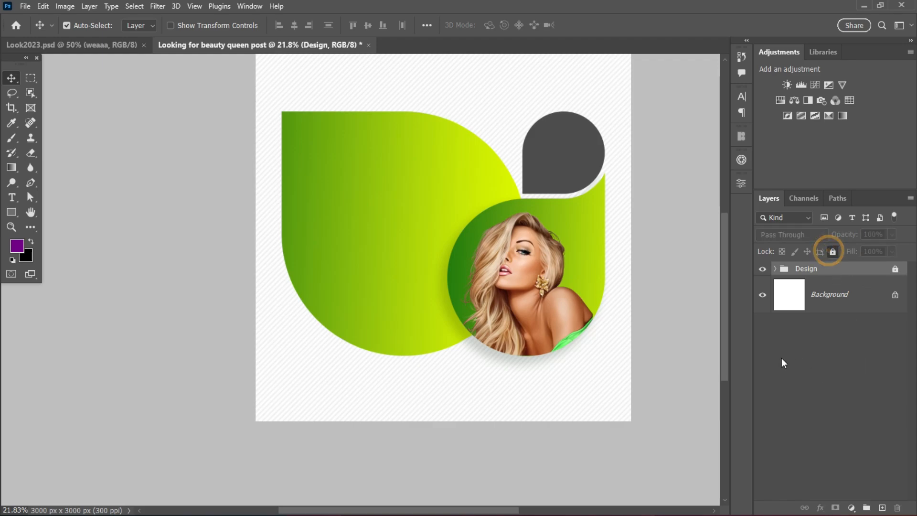
Add the five-line headline "ARE YOU / LOOKING / FOR / BEAUTY / QUEEN?" on the large green shape in FWWC2023 Bold, 39 pt.
left_click_drag(491, 198, 434, 223)
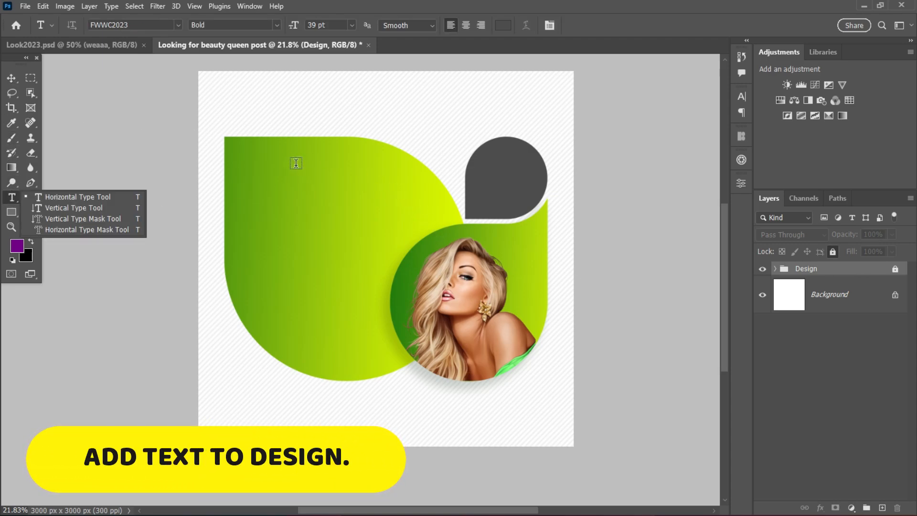
left_click(277, 195)
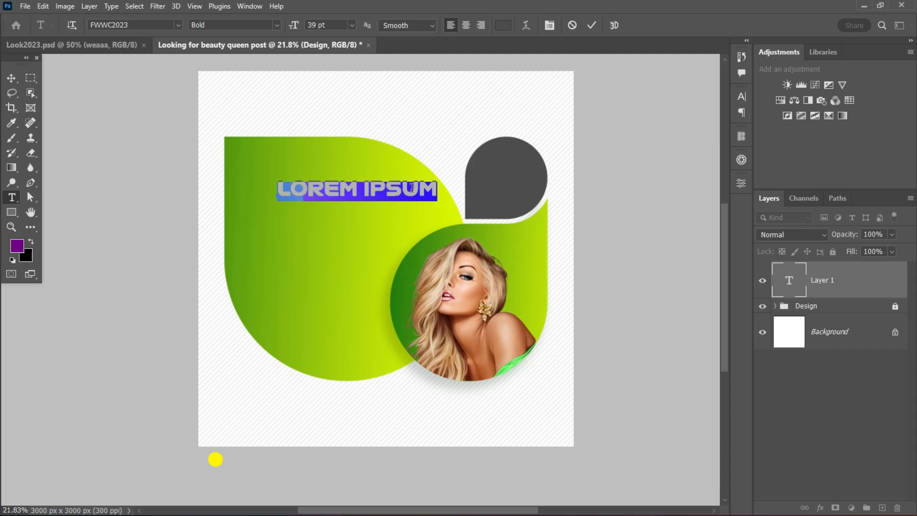
type("ARE YOU")
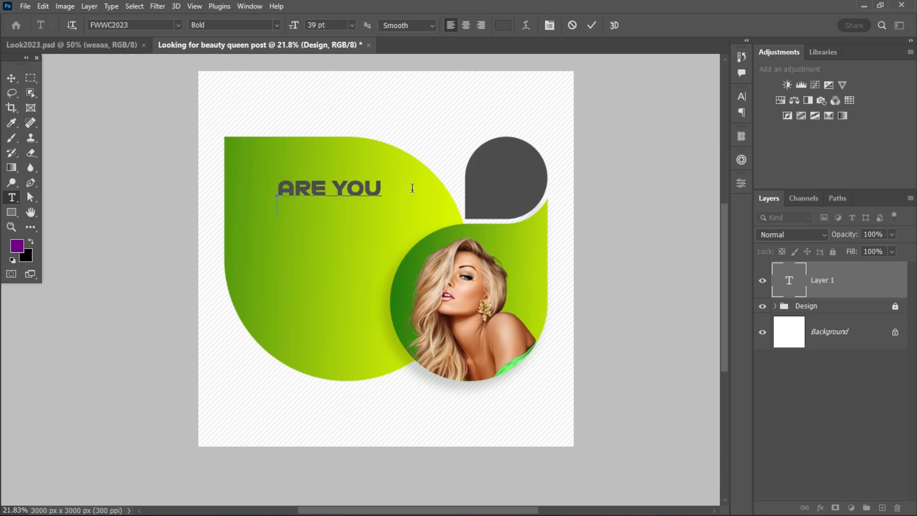
type("LOOKING")
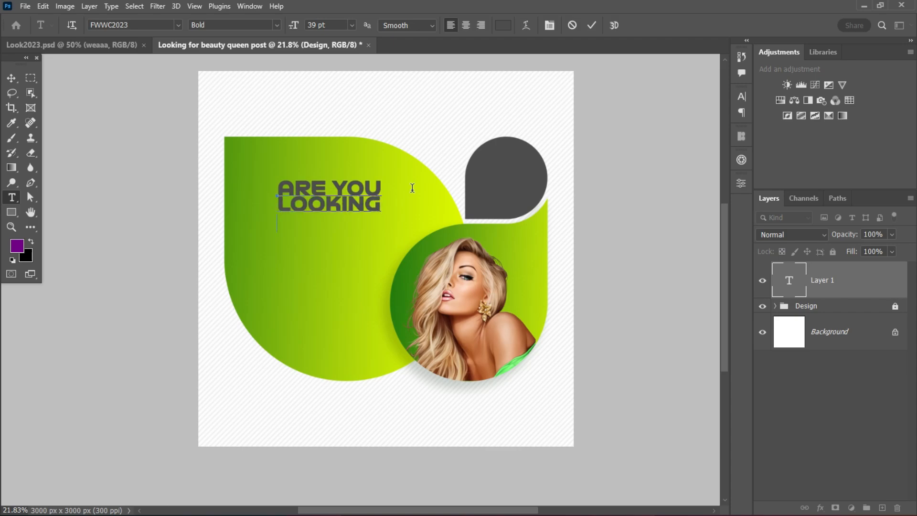
type("FOR")
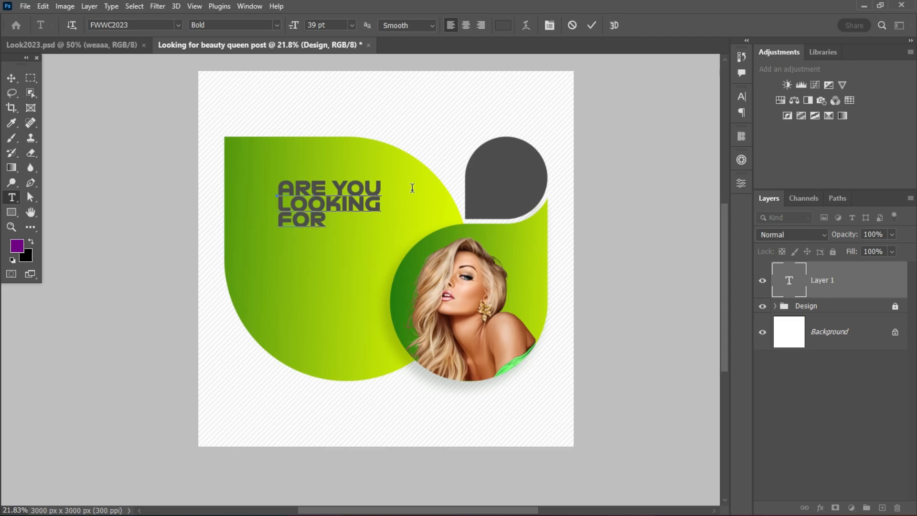
key("Return")
type("BEAUTY")
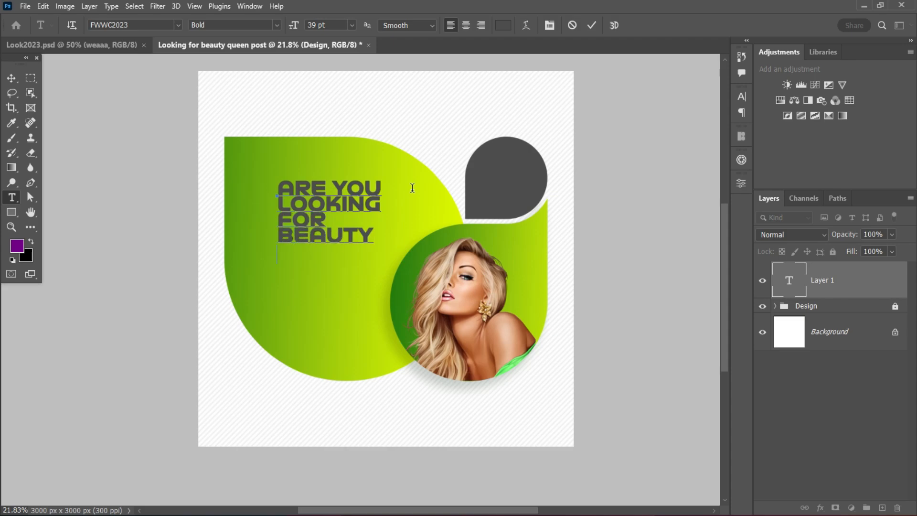
key("Return")
type("QUEEN?")
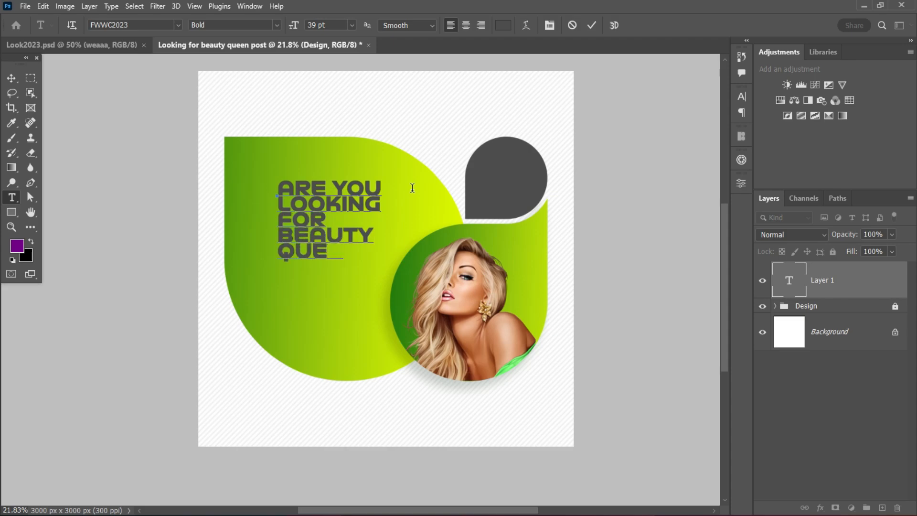
left_click(12, 79)
Scale the headline to 147.36% and position it at X 966.39, Y 1413.40 px inside the large green shape.
left_click_drag(325, 230, 422, 268)
key("ctrl+t")
left_click_drag(357, 262, 335, 257)
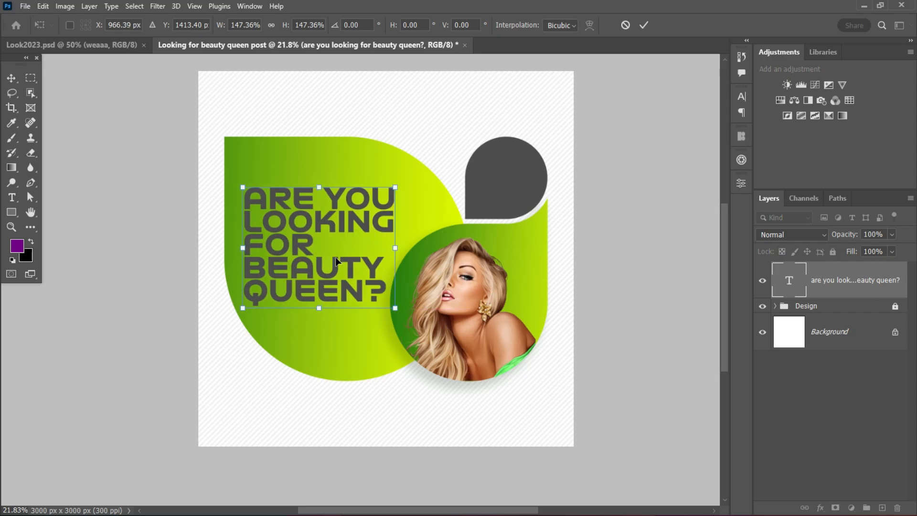
left_click(642, 26)
Set the headline's text color to white (ffffff).
left_click(741, 100)
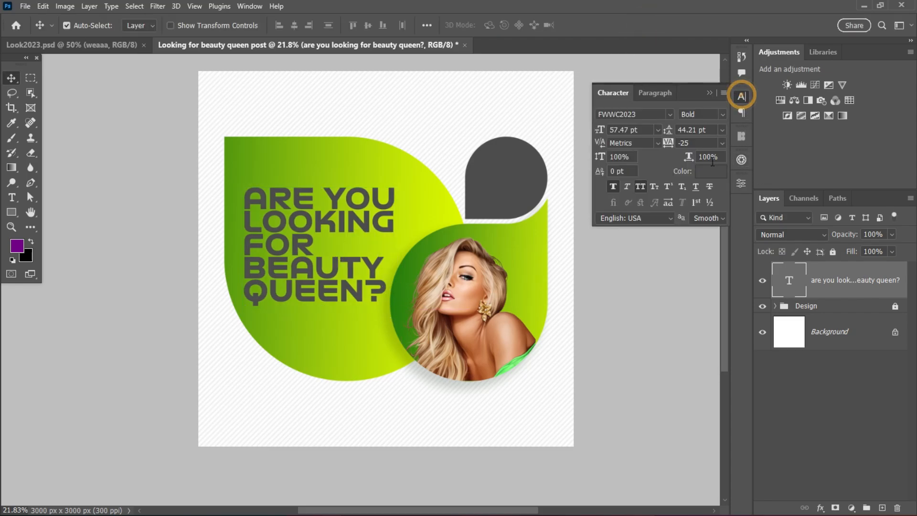
left_click(711, 171)
type("ffffff")
left_click(873, 240)
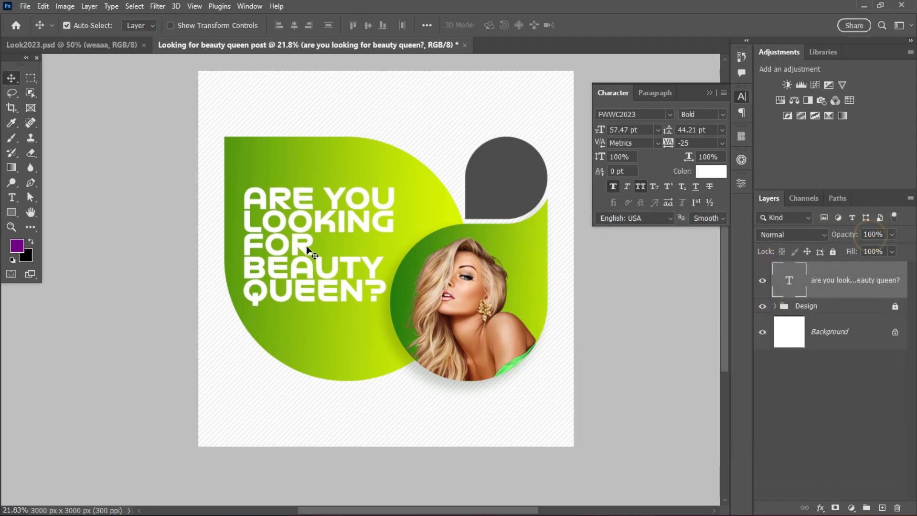
Increase the headline's leading to 54 pt, trying 49 and 52 pt on the way.
scroll(306, 245, "up", 2)
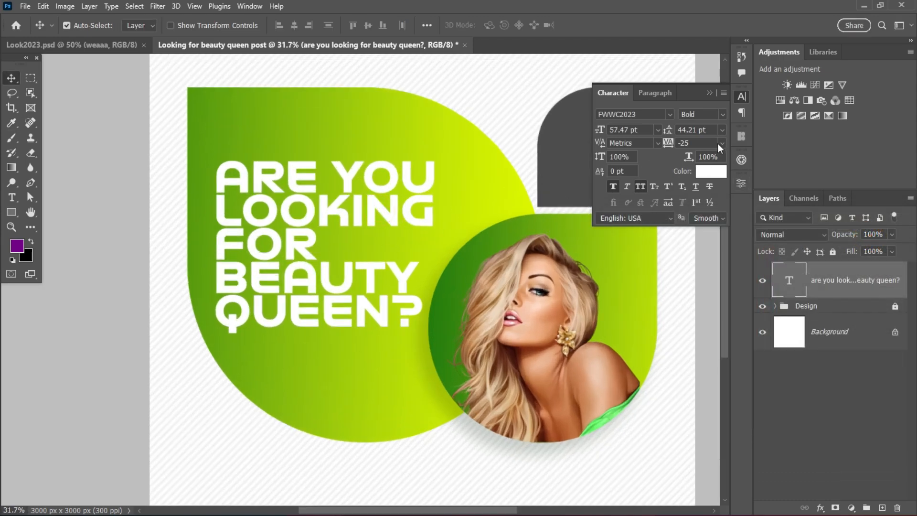
left_click(700, 129)
type("49")
key("Return")
type("52")
key("Return")
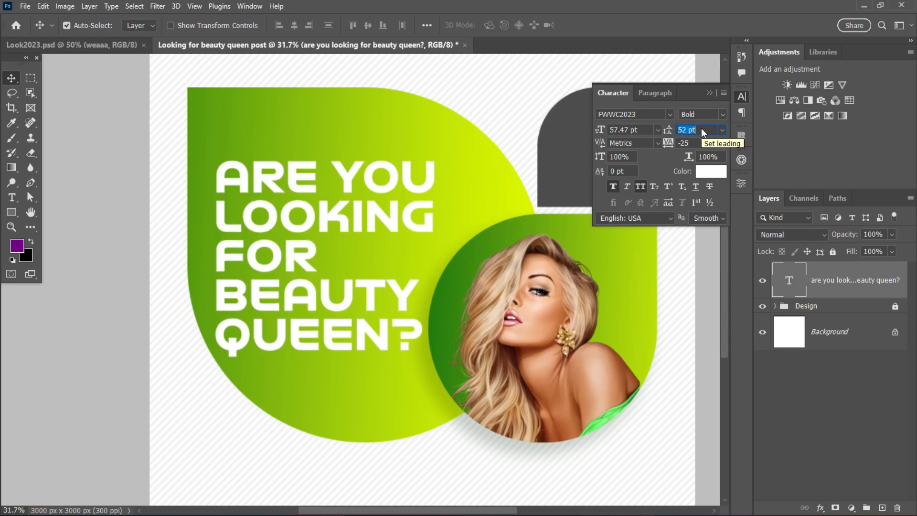
type("54")
key("Return")
Change the headline's first line, "ARE YOU", to the Regular font style.
double_click(398, 183)
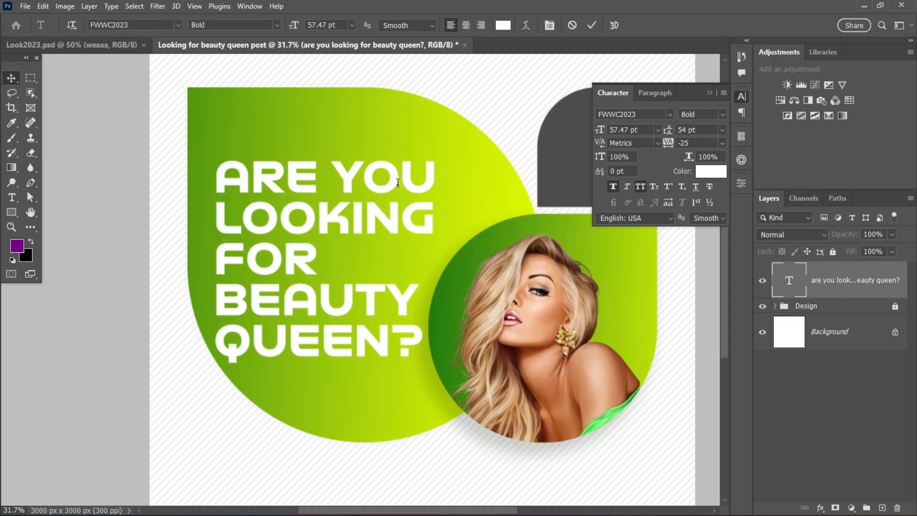
left_click_drag(436, 181, 215, 182)
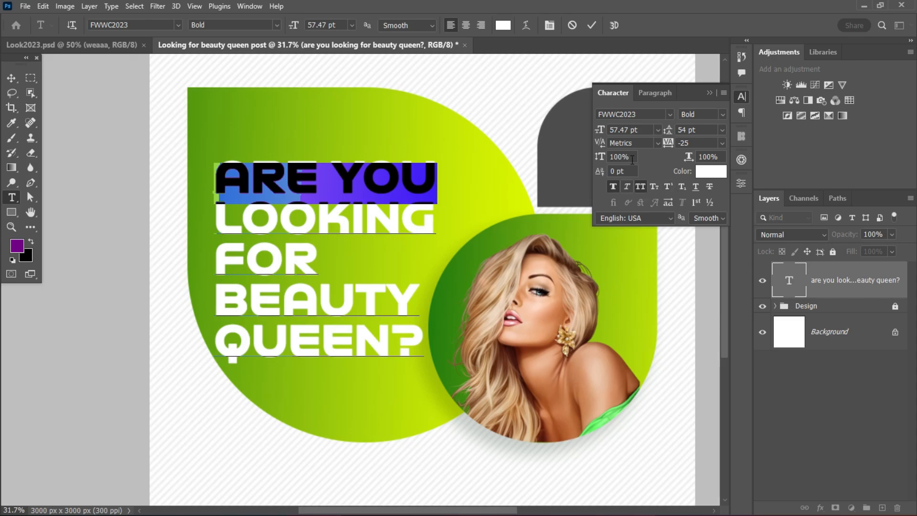
left_click(722, 114)
left_click(706, 125)
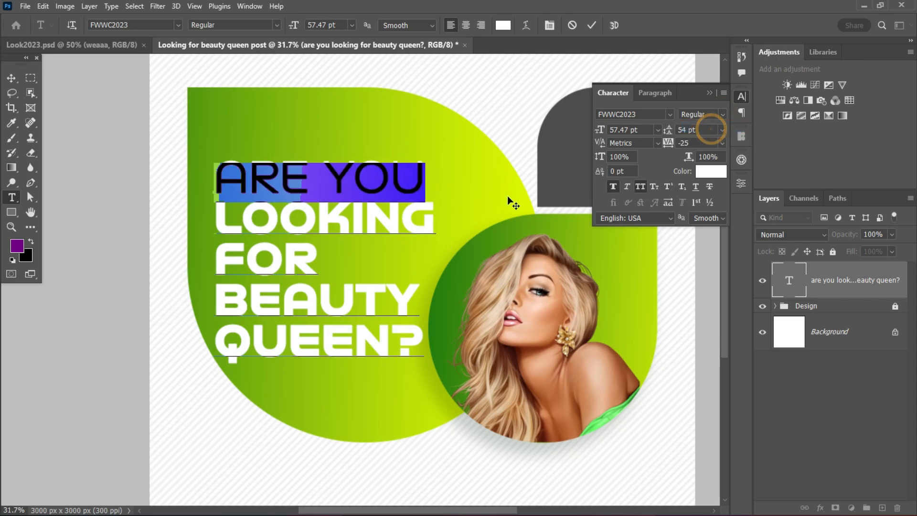
left_click(591, 24)
key("v")
Scale the headline down to 55.55 pt and nudge it slightly right inside the large green shape.
scroll(366, 258, "down", 3)
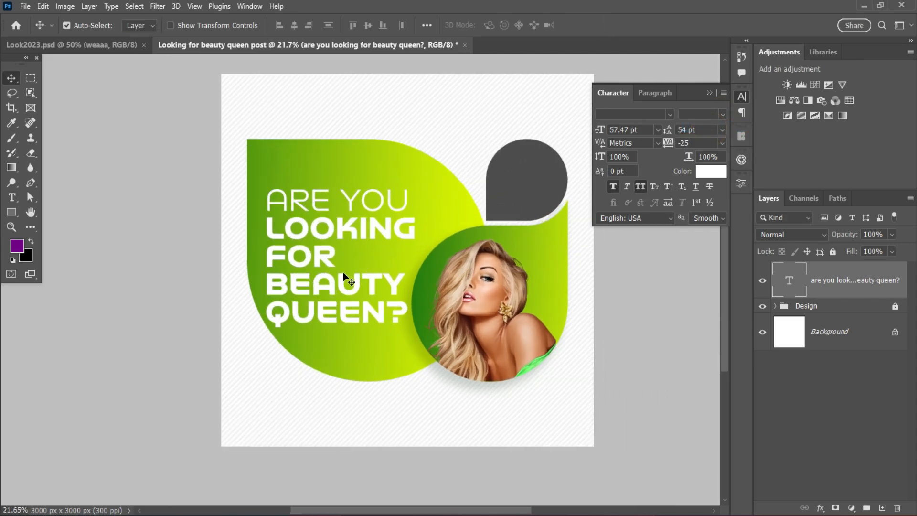
key("ctrl+t")
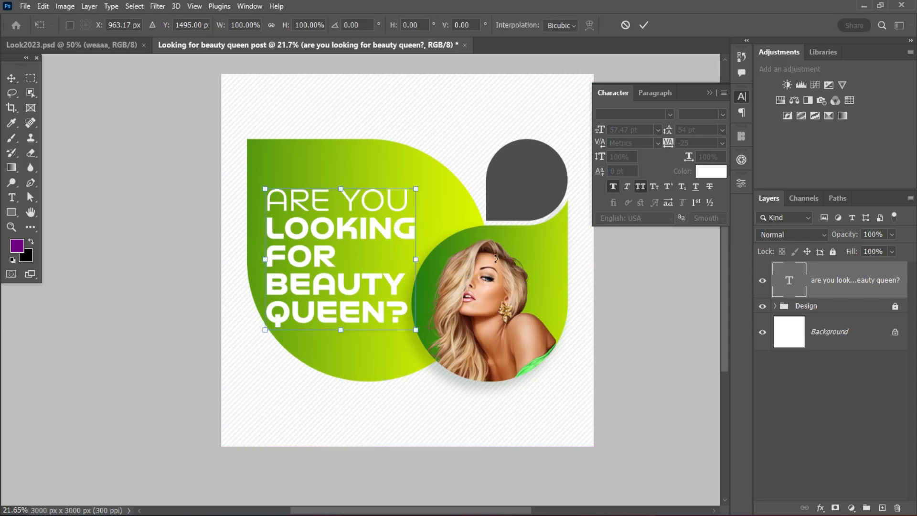
left_click_drag(418, 259, 410, 259)
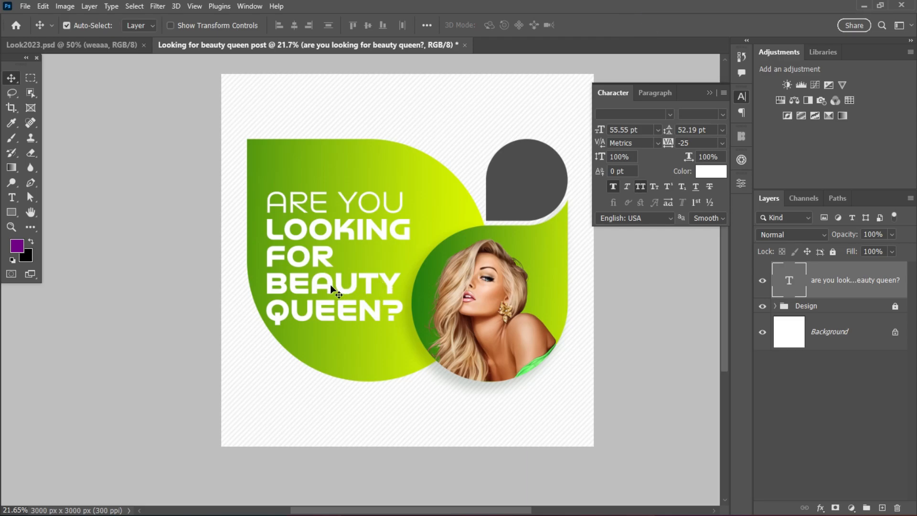
scroll(332, 283, "up", 1)
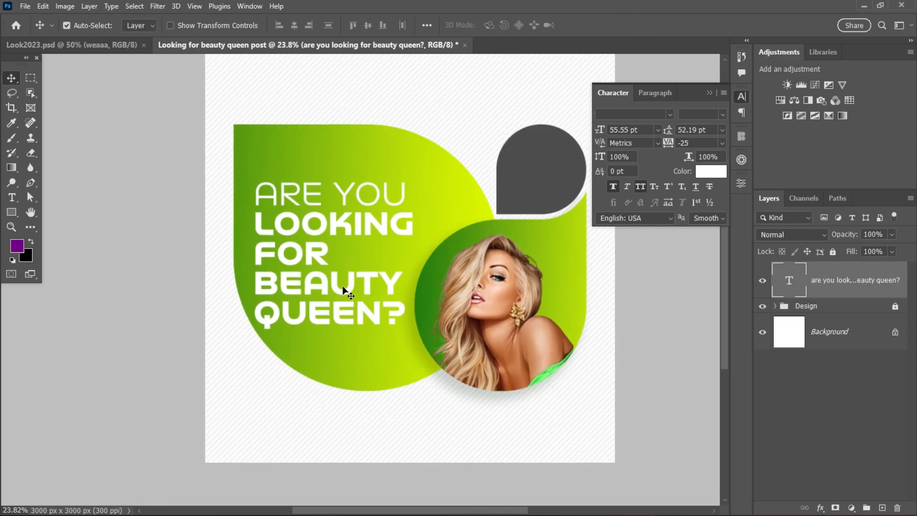
key("Right")
key("Right")
key("Right")
key("Right")
key("Right")
key("Right")
key("Right")
key("Right")
key("Right")
key("Right")
key("Right")
key("Right")
key("Right")
key("Right")
key("Right")
key("Right")
key("Right")
key("Right")
key("Right")
key("Right")
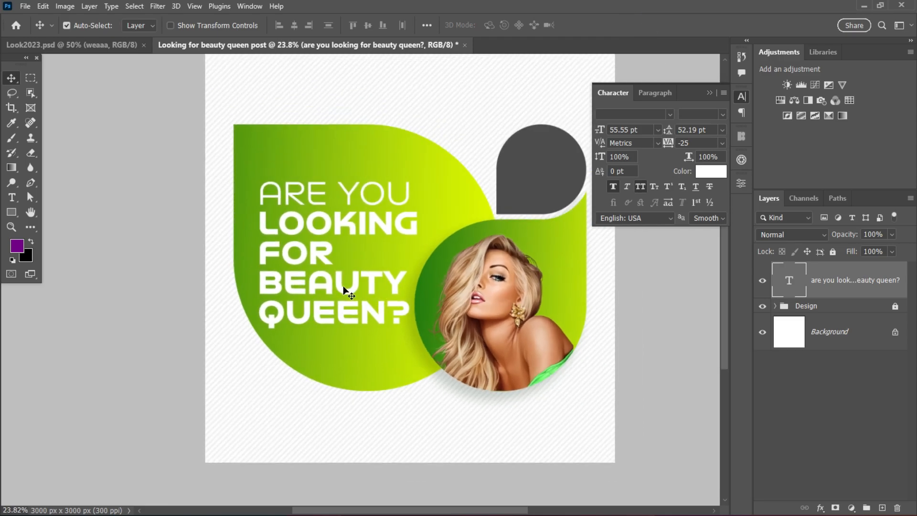
scroll(349, 285, "down", 2)
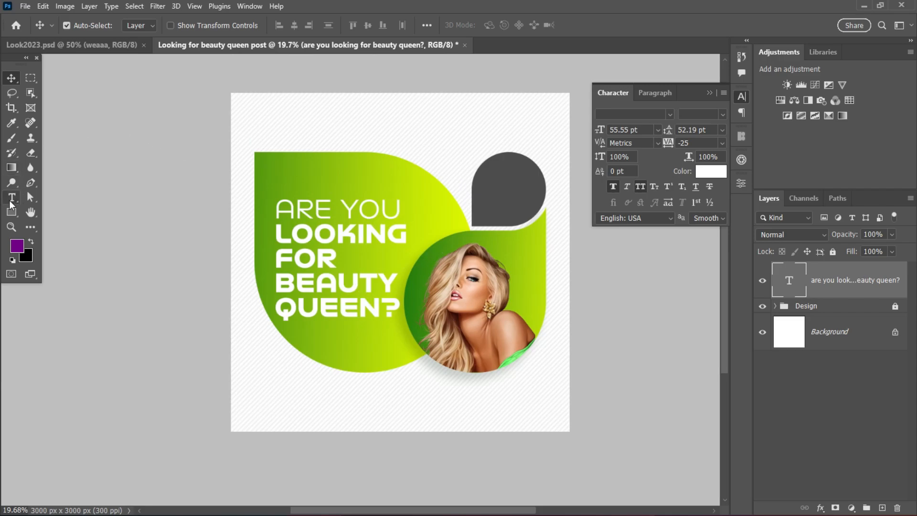
Duplicate the headline toward the upper right and replace the copy's text with three lines: "AGE", "18-35" and "HERE".
left_click_drag(358, 236, 422, 143)
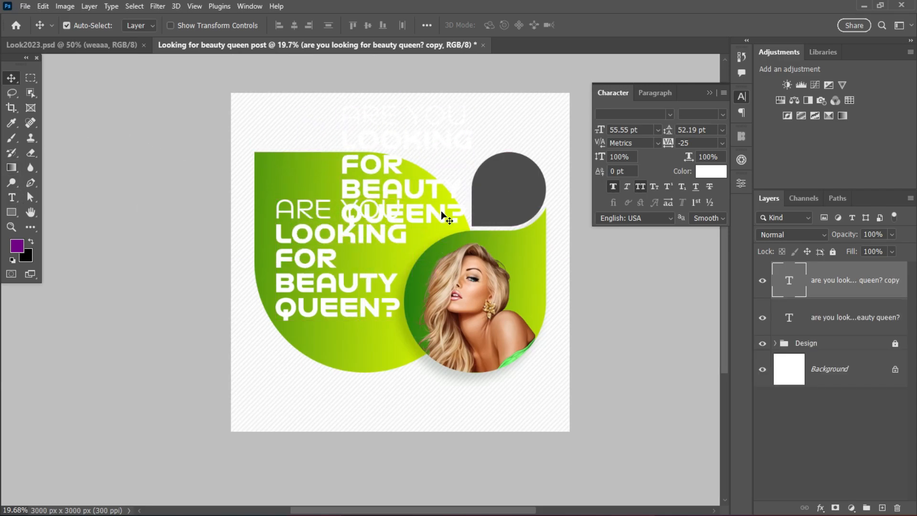
double_click(442, 212)
type("age")
key("Return")
type("18+")
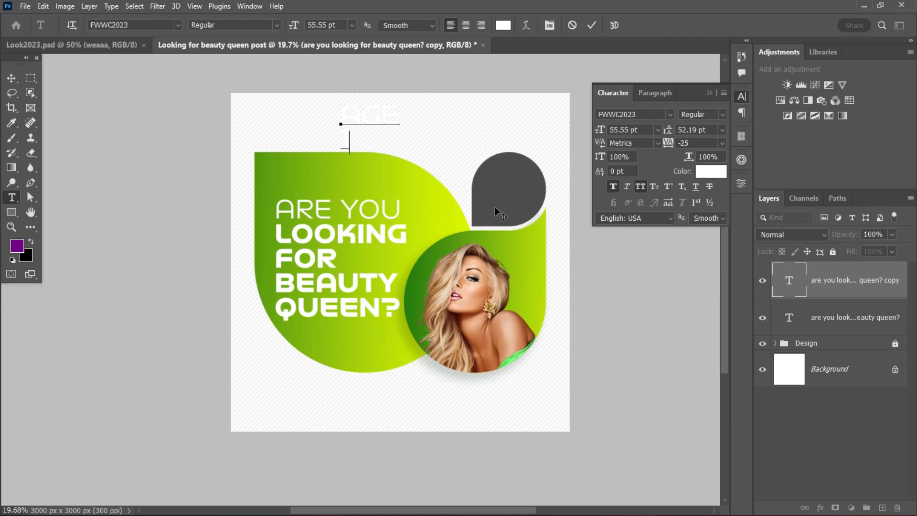
type("35")
key("Return")
type("here")
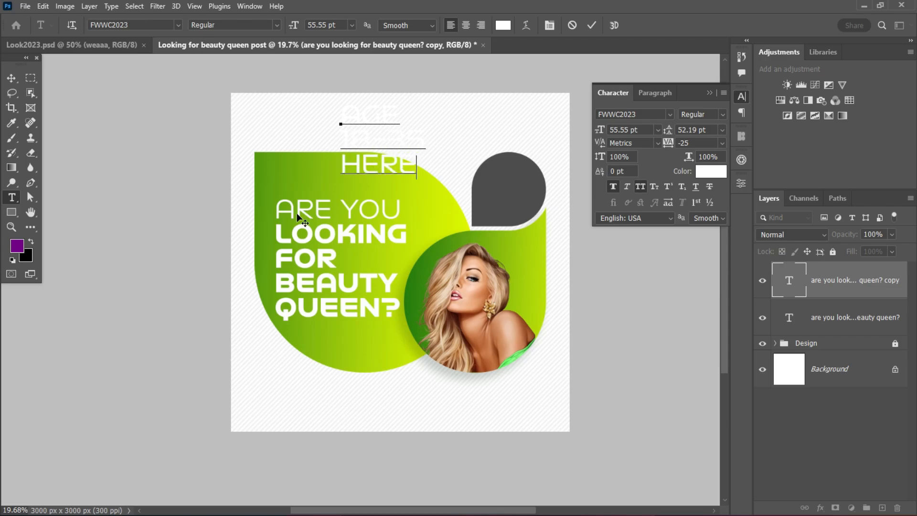
Move the age text into the dark gray teardrop and scale it down to 33.05 pt to fit.
left_click(11, 78)
left_click_drag(381, 162, 430, 211)
key("ctrl+t")
left_click(641, 25)
Set the font size of the age text's "HERE" line to 37 pt.
scroll(523, 197, "up", 5)
double_click(493, 227)
left_click(533, 220)
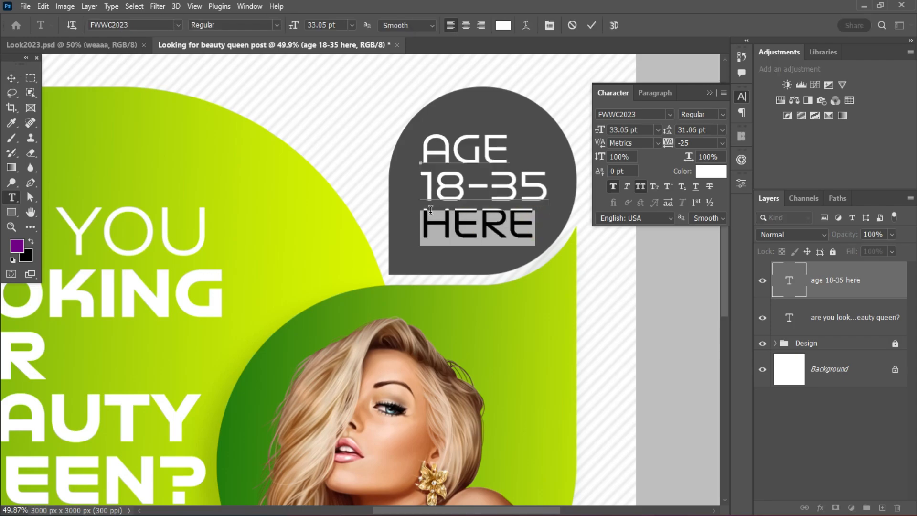
left_click(647, 129)
type("37")
key("Return")
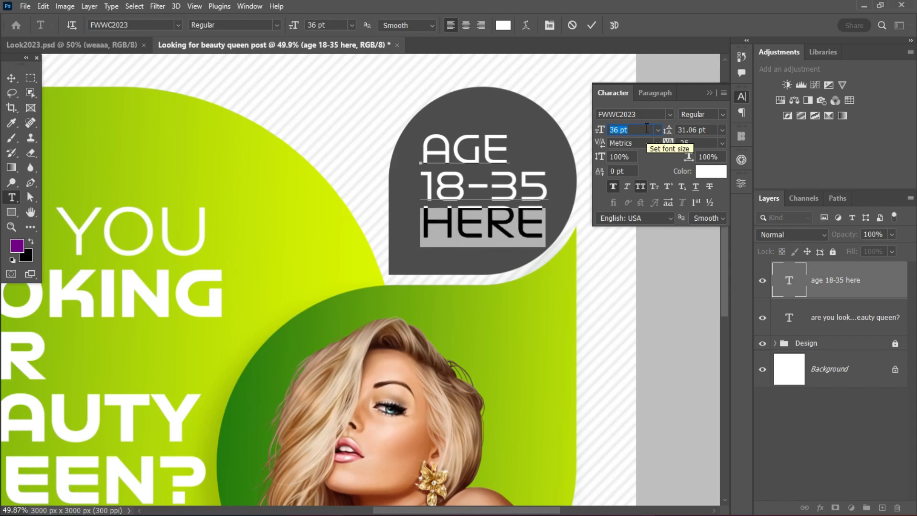
left_click(592, 26)
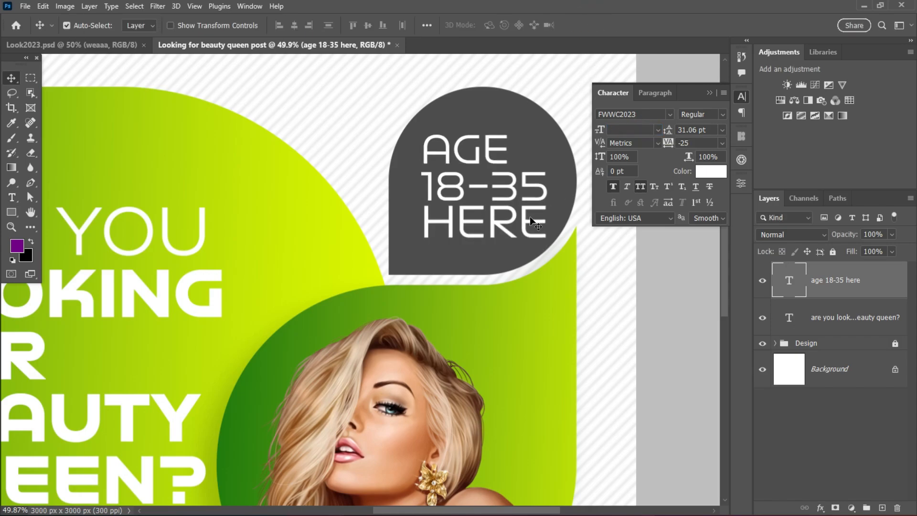
Change the "18-35" and "HERE" lines of the age text to the Bold font style.
double_click(530, 217)
left_click_drag(540, 218, 404, 173)
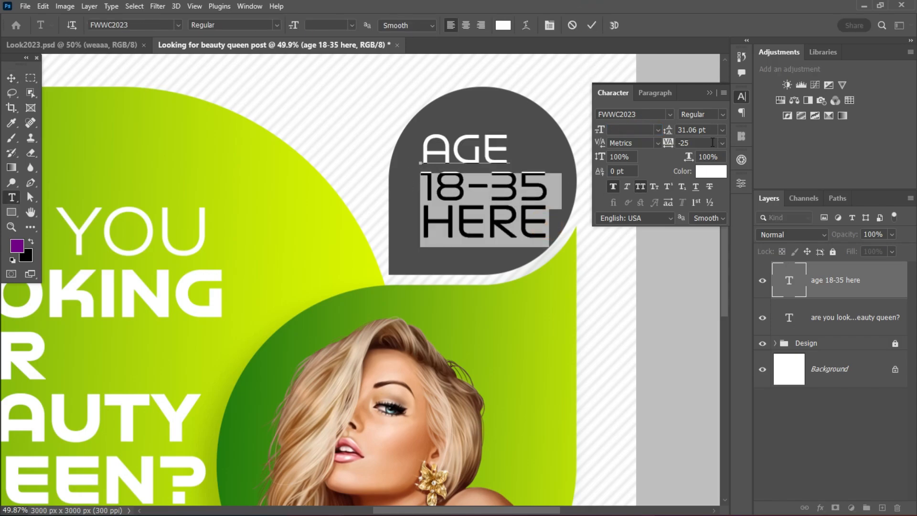
left_click(722, 114)
left_click(712, 147)
left_click(592, 25)
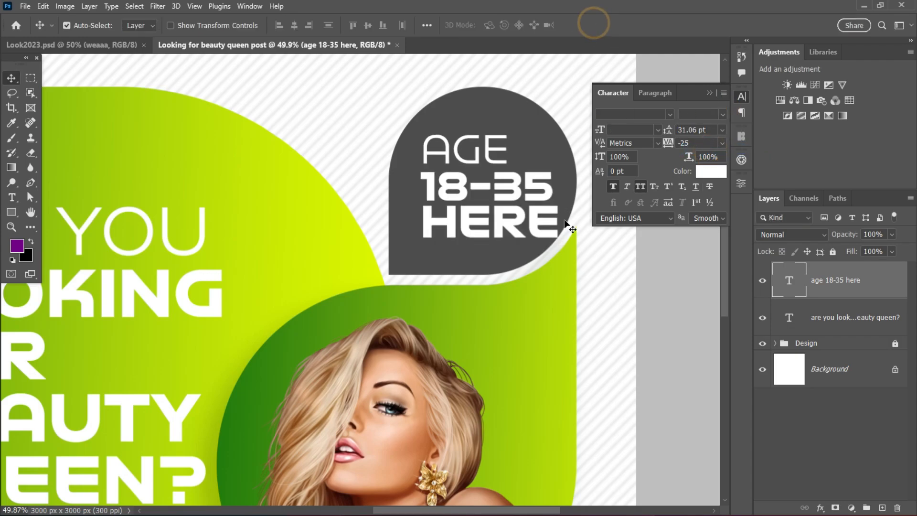
Shift the age text slightly left in the dark gray teardrop and center-align its lines.
scroll(498, 197, "down", 2)
mouse_move(504, 198)
left_mouse_down()
mouse_move(490, 196)
mouse_move(501, 198)
left_mouse_up()
left_click(656, 95)
left_click(630, 111)
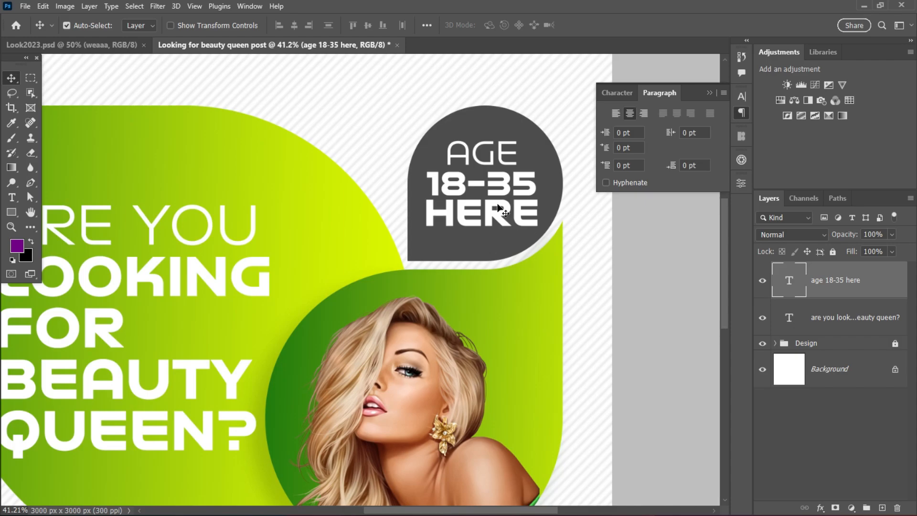
Scale the age text down around its center inside the dark gray teardrop, bringing the "AGE" line to 28.72 pt.
scroll(498, 208, "down", 1)
key("ctrl+t")
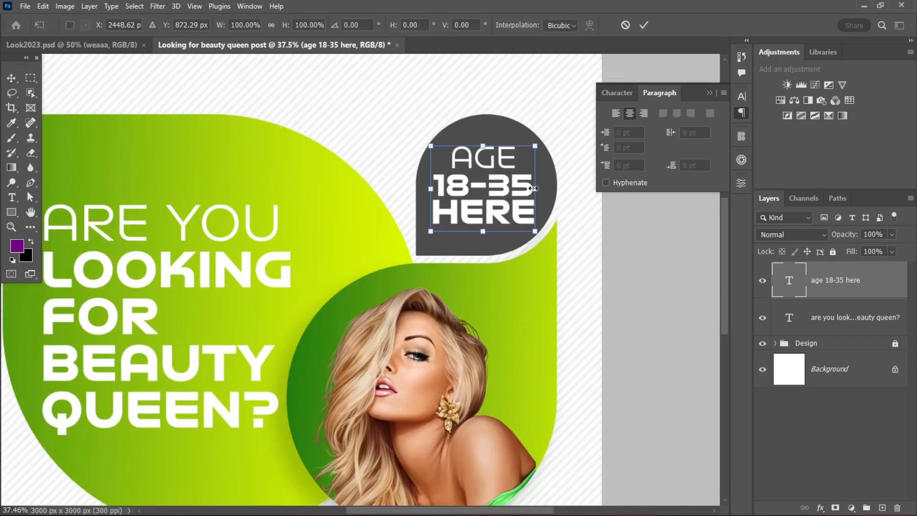
left_click_drag(533, 188, 502, 190)
left_click(643, 25)
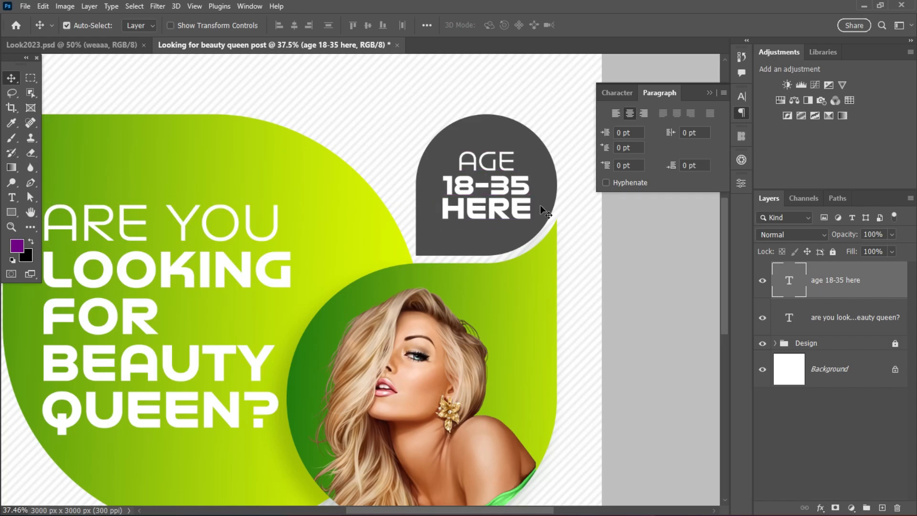
scroll(544, 213, "down", 4)
scroll(461, 260, "up", 1)
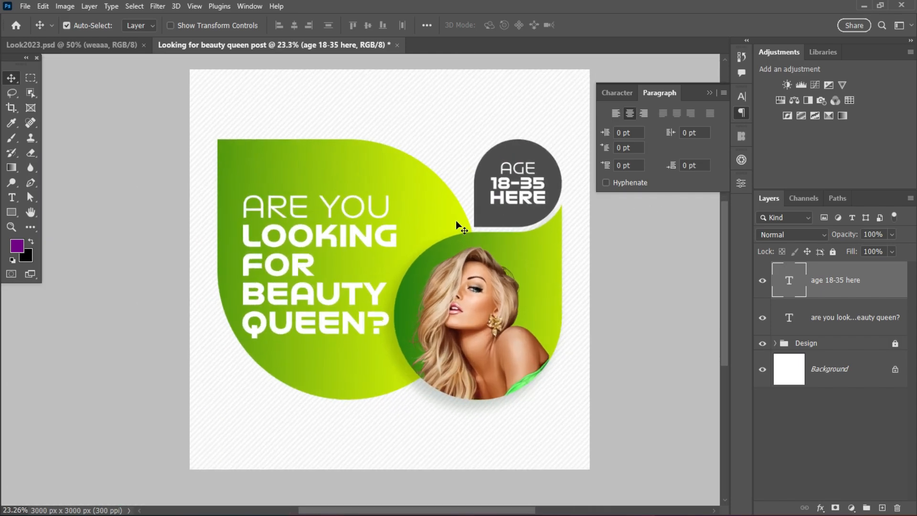
Duplicate the age text onto the top of the large green shape and replace the copy's text with "LOGO" and "HERE" on two lines.
left_click_drag(510, 204, 302, 184)
key("Return")
type("L")
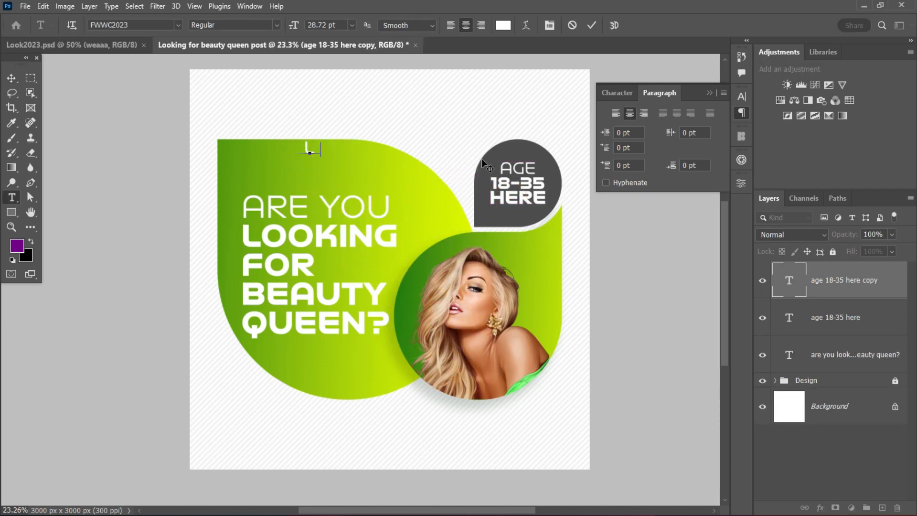
type("OGO HERE")
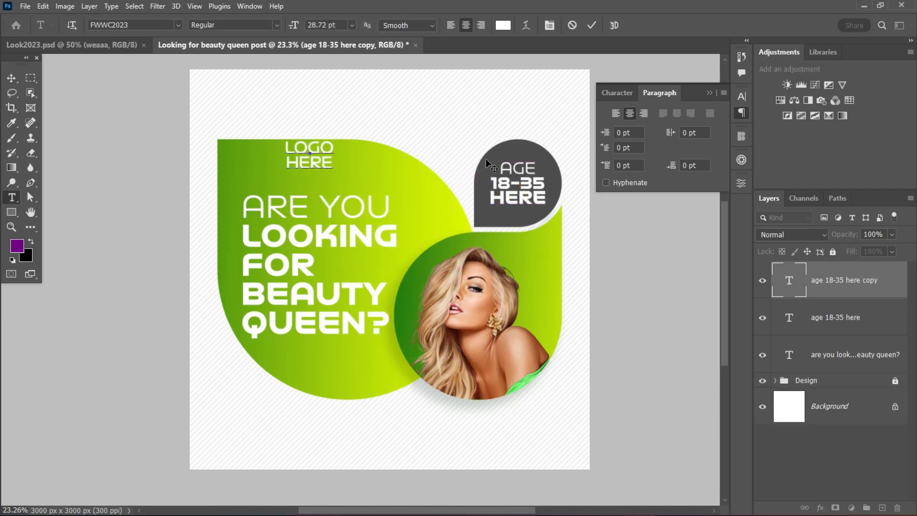
left_click(592, 25)
key("v")
Recolor the "LOGO HERE" text dark gray and move it to the canvas's upper-left area above the green shape.
left_click(617, 93)
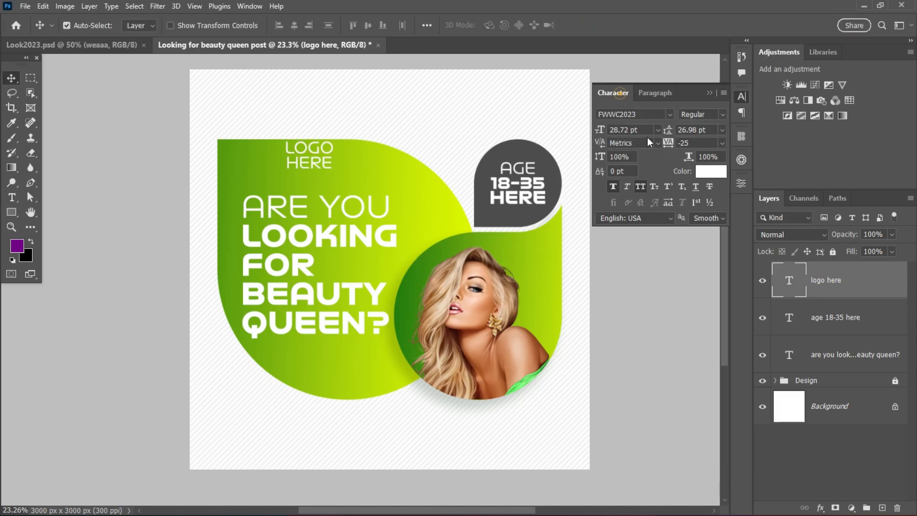
left_click(711, 170)
left_click(871, 239)
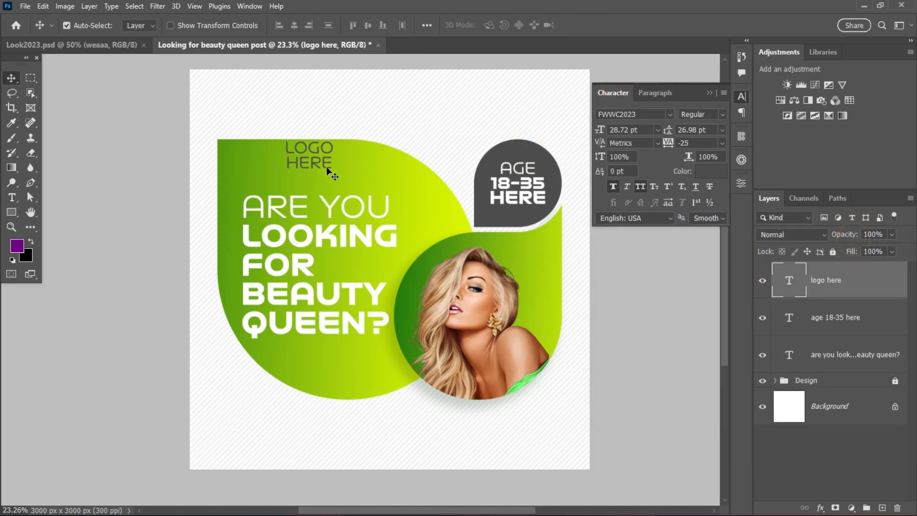
left_click_drag(316, 160, 200, 79)
Change the "LOGO" line of the logo text to the SemiBold font style.
scroll(275, 103, "up", 4)
double_click(274, 98)
left_click(722, 115)
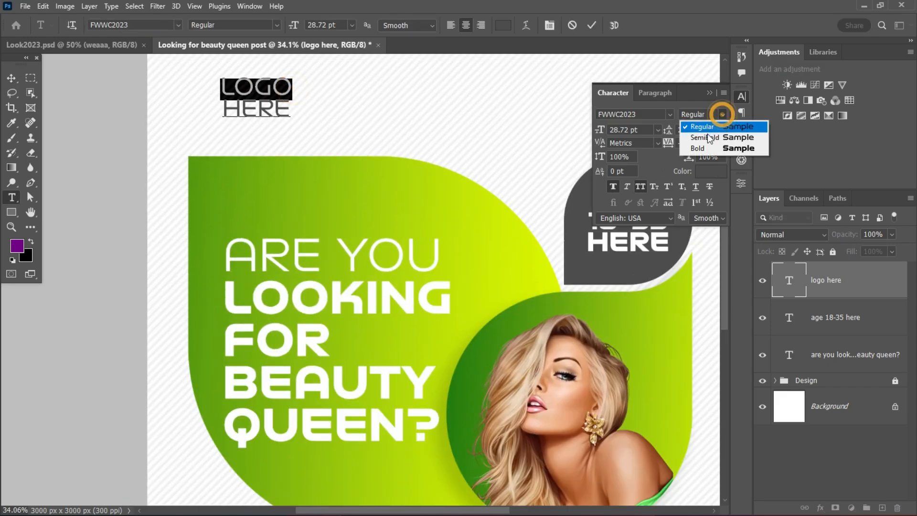
left_click(706, 135)
left_click(591, 25)
scroll(315, 163, "down", 3)
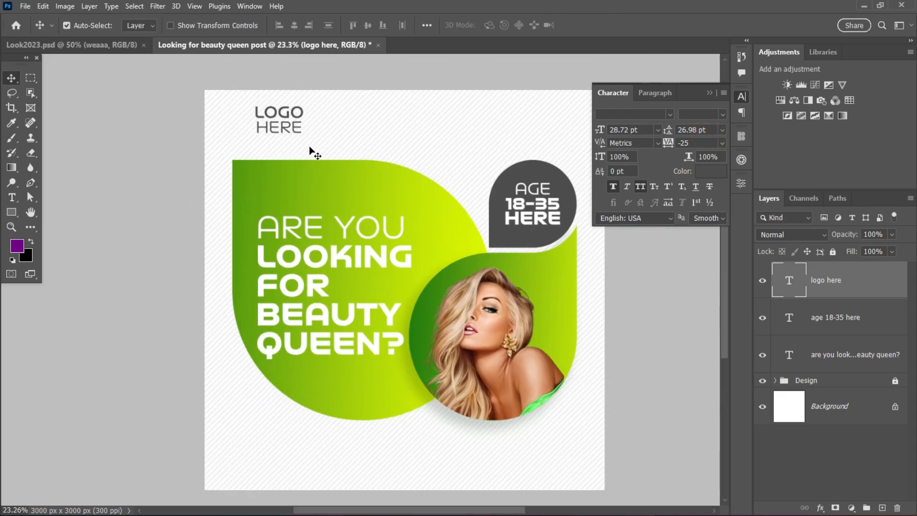
Change the "LOGO" line of the logo text to the Bold font style.
scroll(305, 143, "up", 4)
double_click(270, 90)
left_click_drag(302, 89, 218, 89)
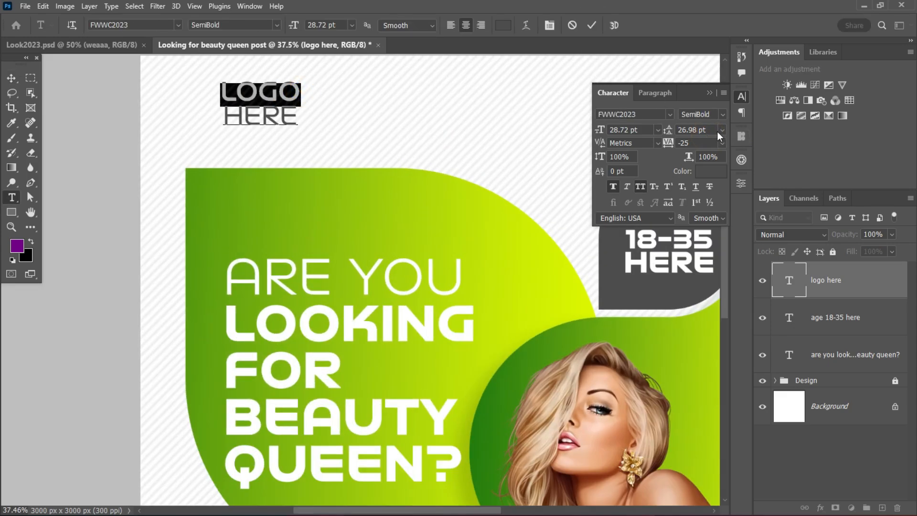
left_click(720, 114)
left_click(703, 143)
Change the "HERE" line of the logo text to the SemiBold font style.
left_click_drag(305, 120, 221, 120)
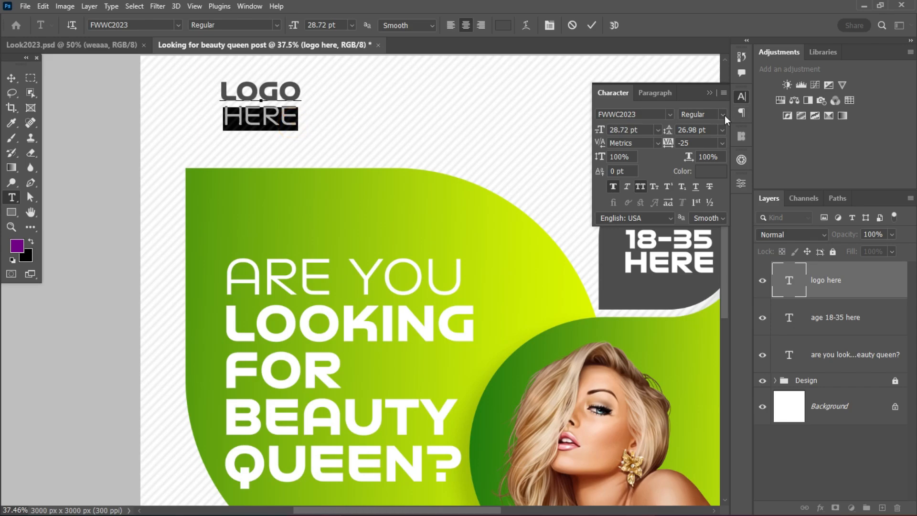
left_click(722, 114)
left_click(706, 135)
left_click(591, 25)
key("v")
scroll(409, 164, "down", 3)
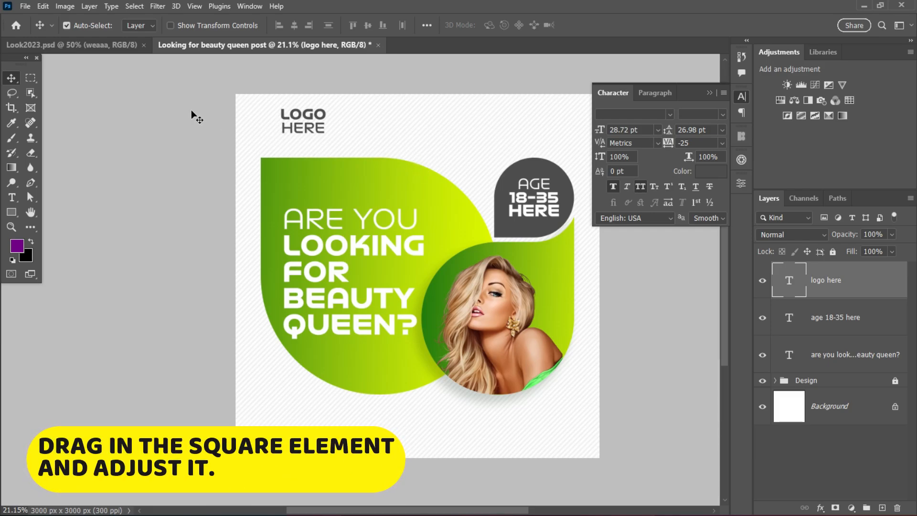
Copy the square dot grid from Look2023.psd into the beauty queen post and place it below the green shape near the lower-left corner.
left_click(94, 44)
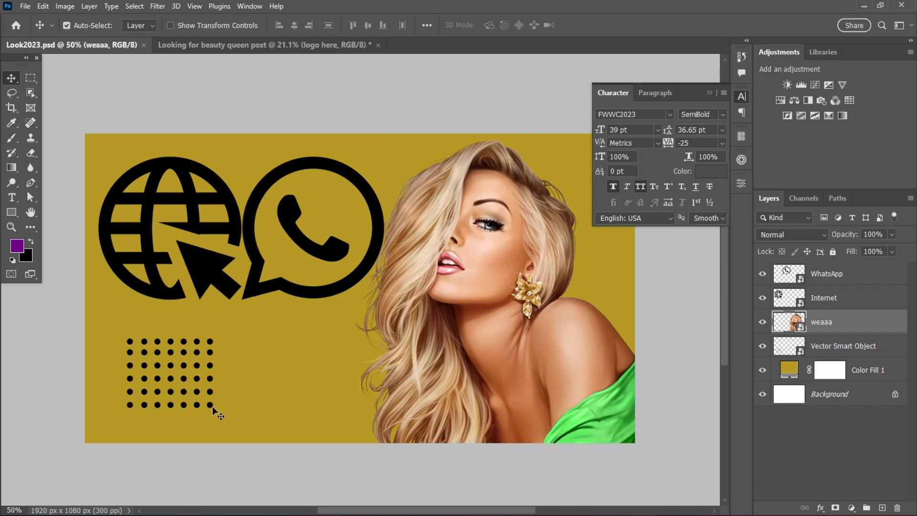
left_click_drag(211, 406, 300, 435)
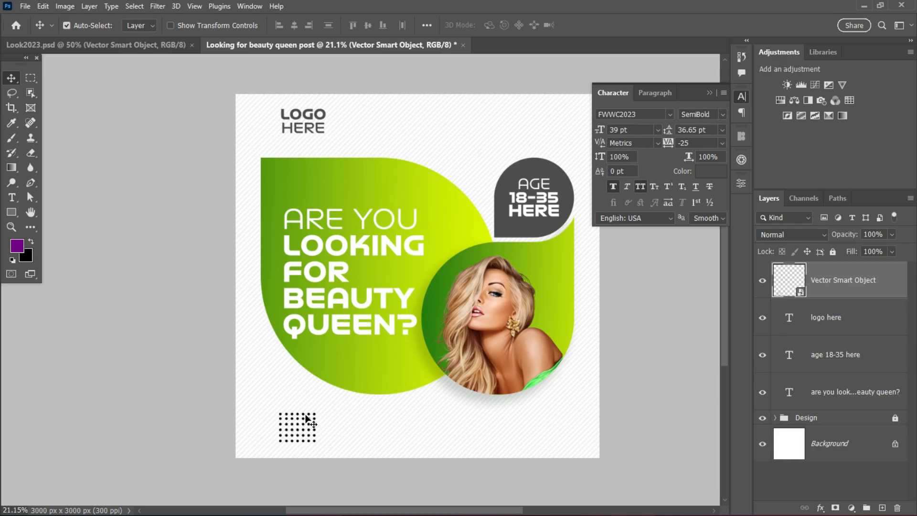
scroll(299, 433, "up", 2)
scroll(305, 436, "down", 2)
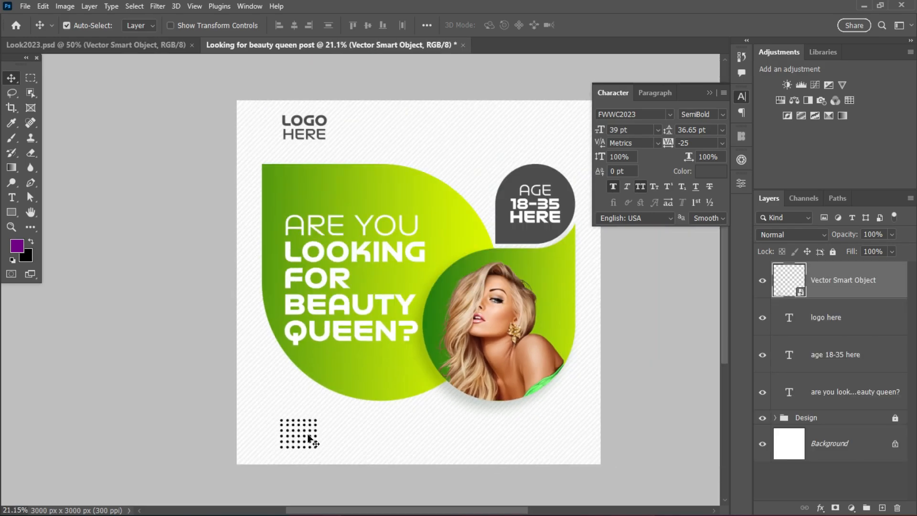
scroll(306, 442, "up", 2)
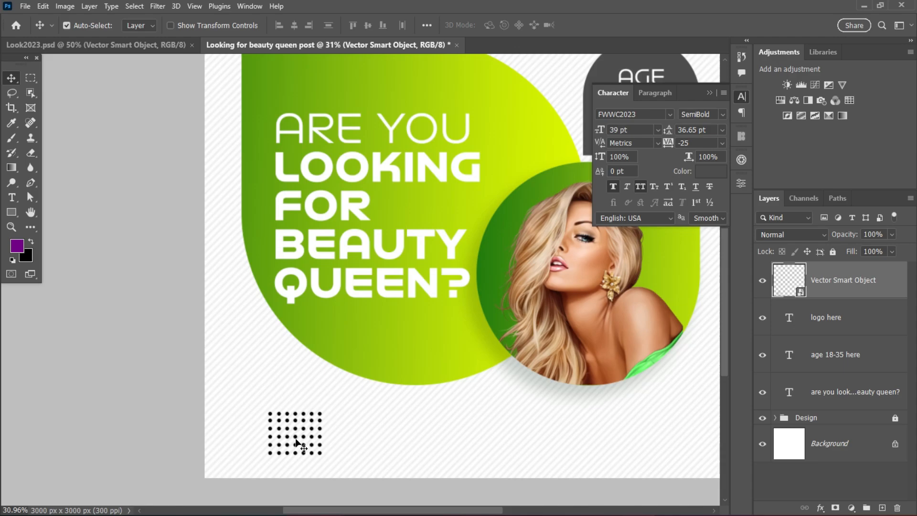
scroll(298, 439, "up", 2)
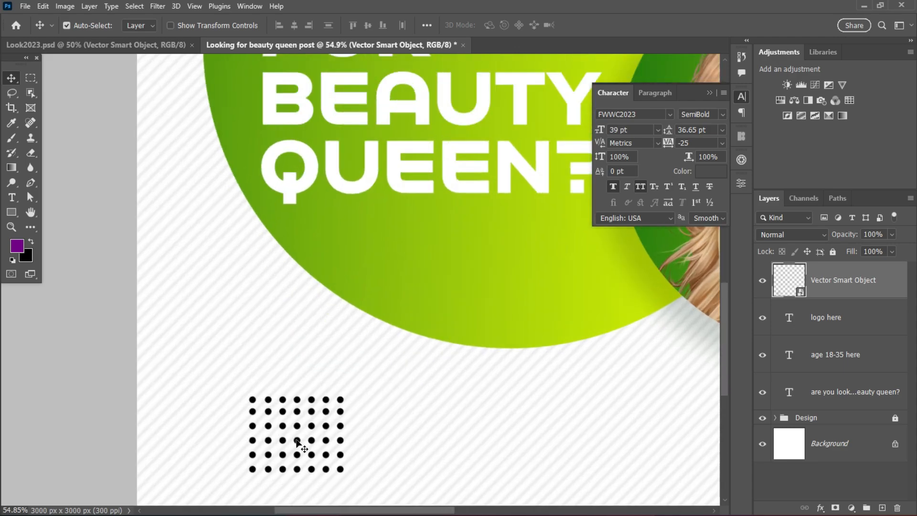
left_click_drag(297, 440, 302, 441)
scroll(373, 395, "down", 3)
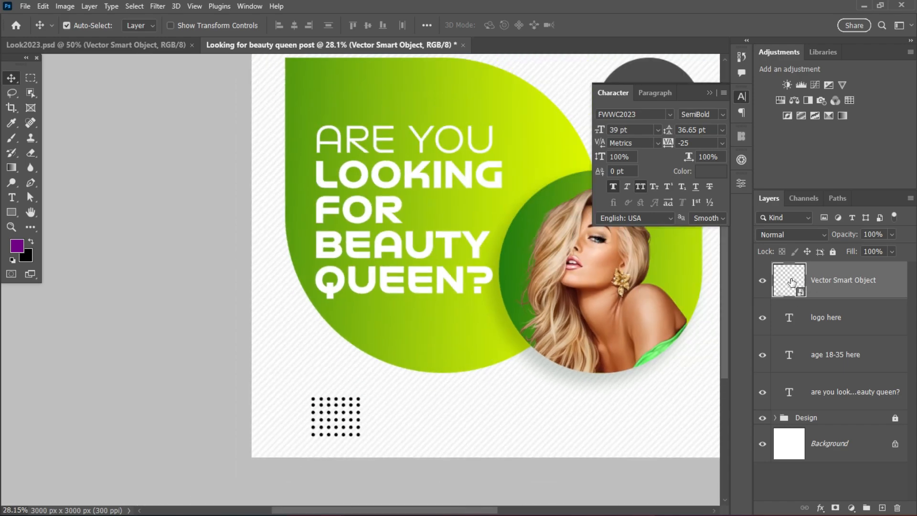
Apply a Color Overlay in dark grey #4d4d4d at 100% opacity to the square dot grid layer.
double_click(882, 285)
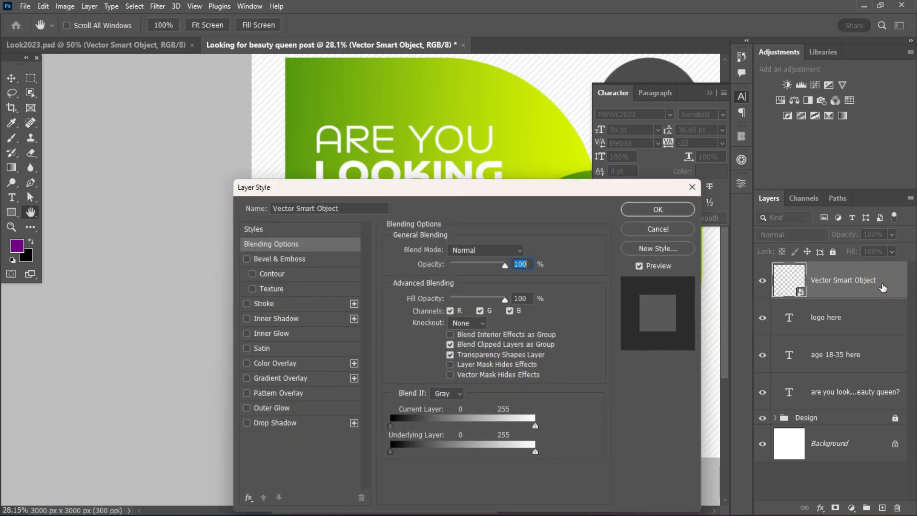
left_click_drag(437, 189, 693, 198)
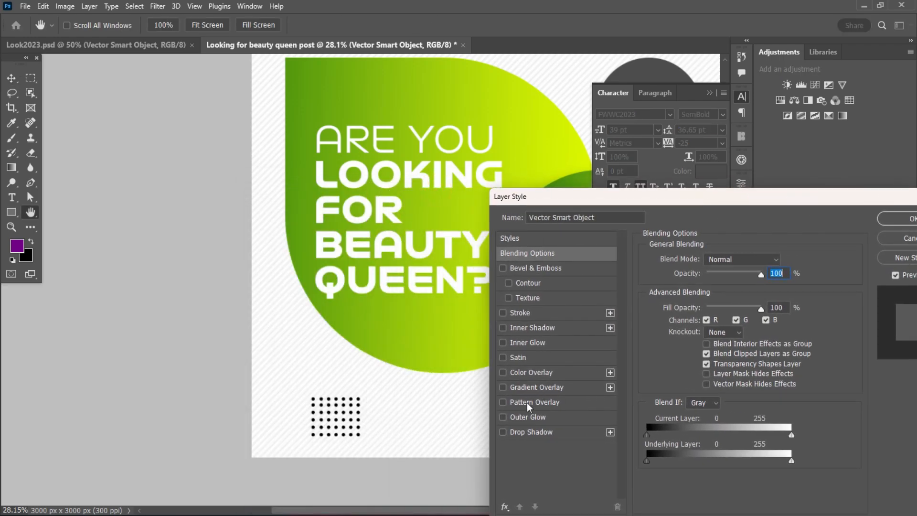
left_click(531, 373)
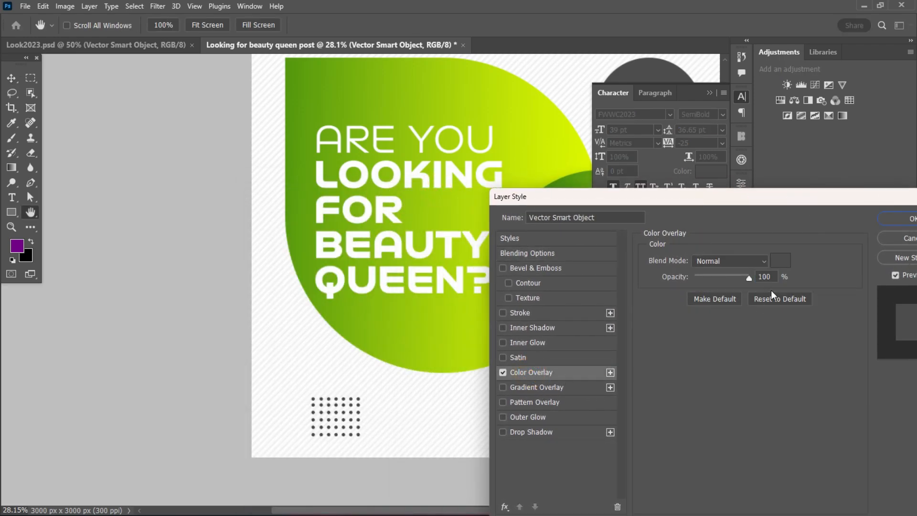
left_click(785, 266)
double_click(826, 425)
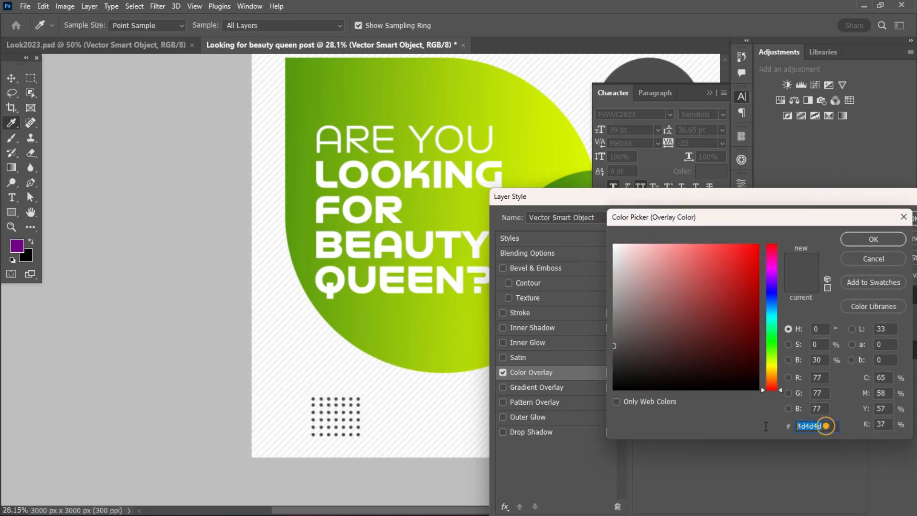
left_click(893, 243)
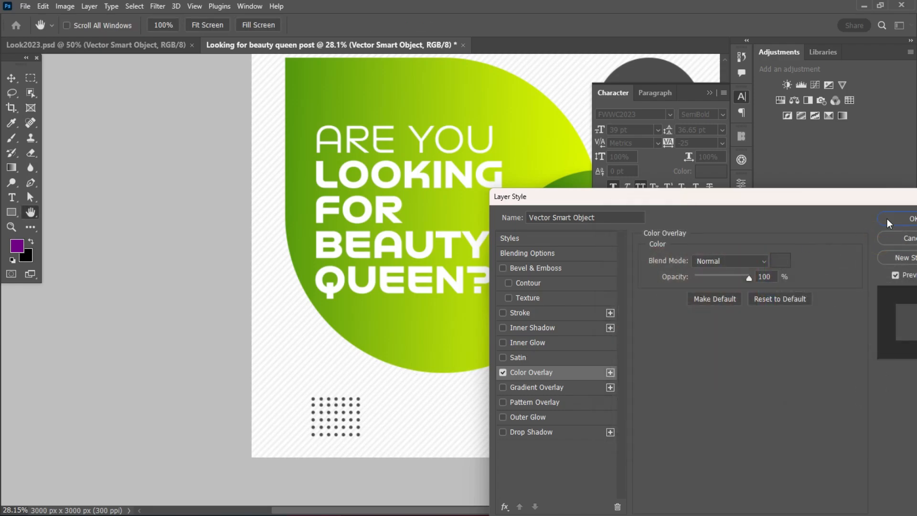
left_click(911, 216)
Duplicate the logo text to the area below the model photo and replace its wording with "FOR MORE INFO".
scroll(443, 370, "down", 4)
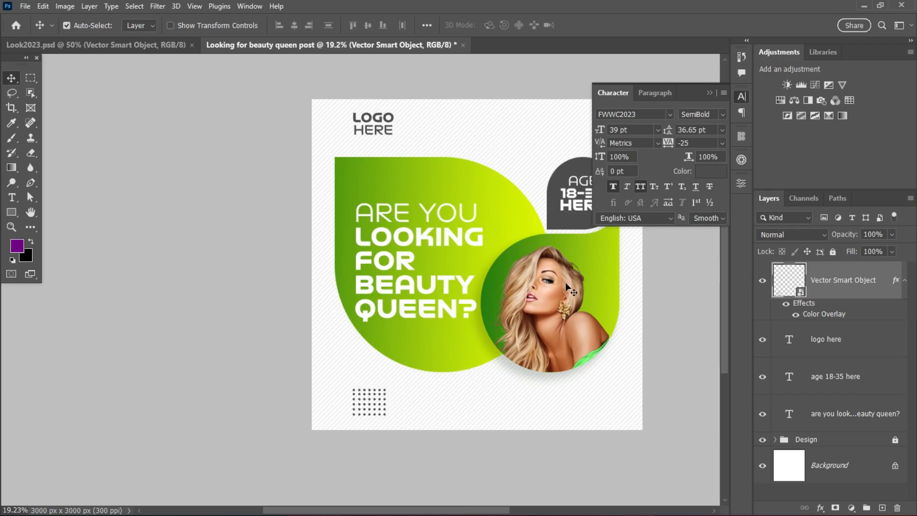
left_click_drag(442, 510, 470, 483)
scroll(374, 317, "up", 2)
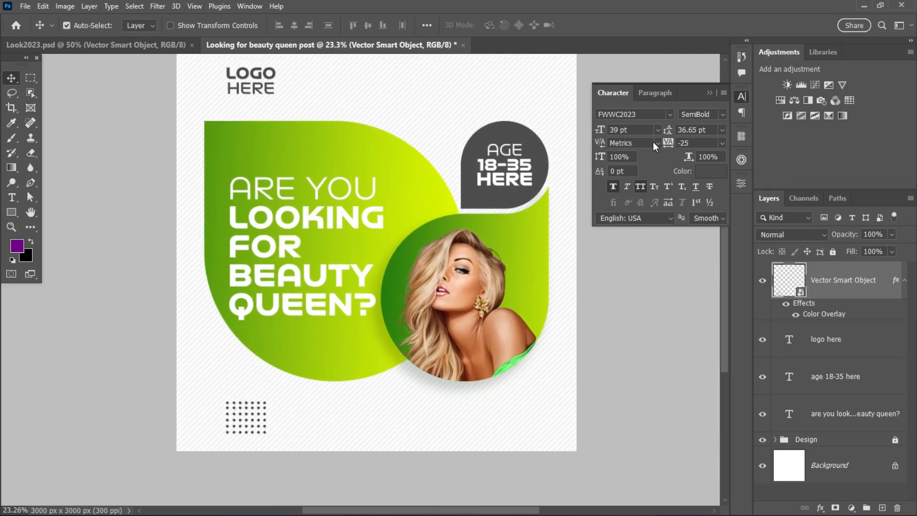
left_click(708, 92)
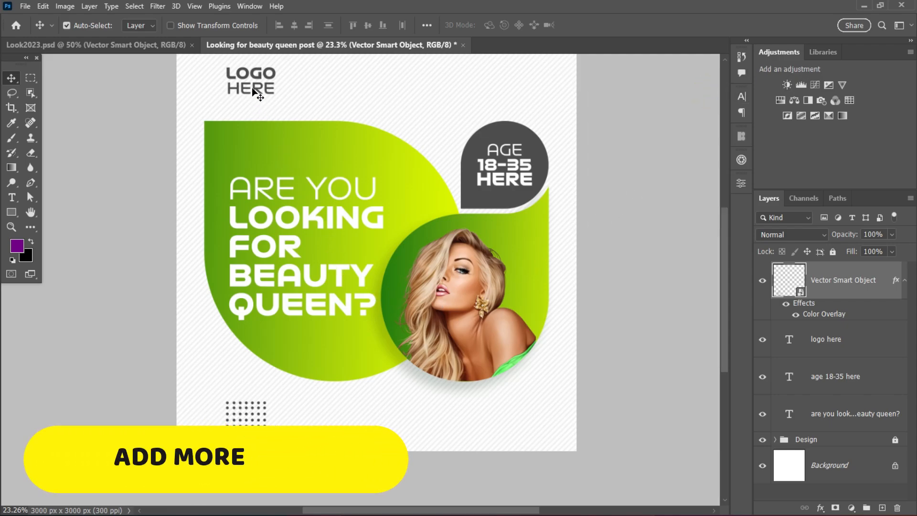
left_click_drag(251, 89, 422, 422)
double_click(422, 423)
type("FOER")
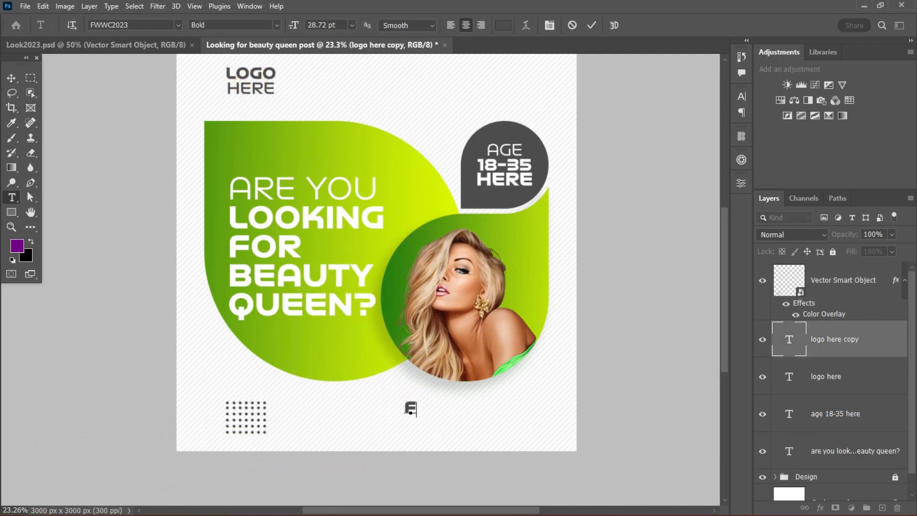
key("BackSpace")
key("BackSpace")
type("R ")
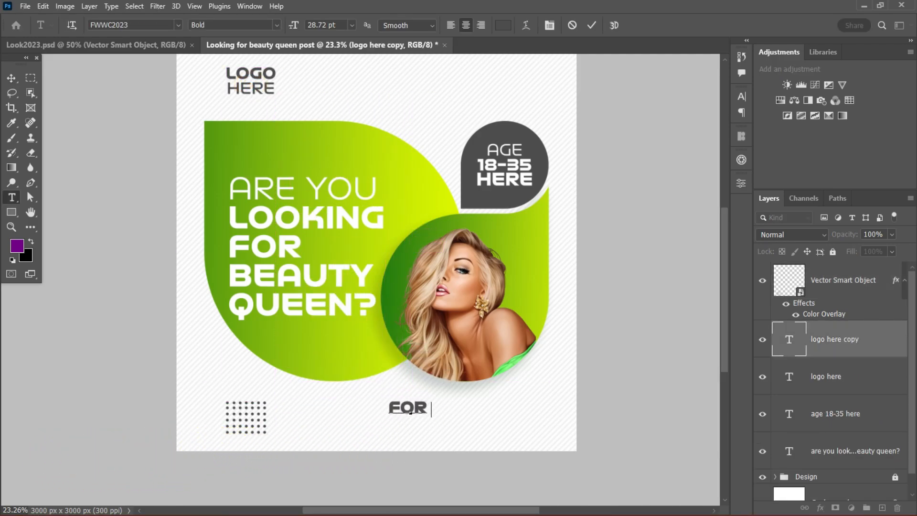
type("MORE IN")
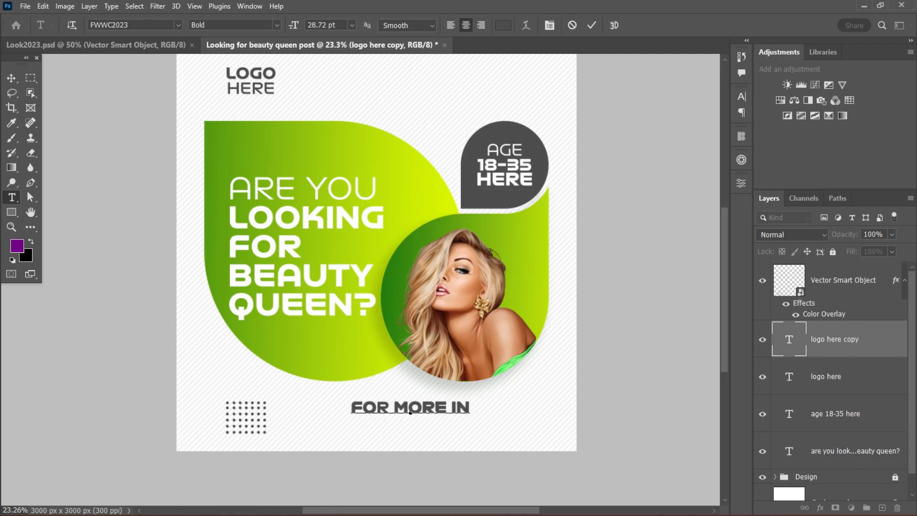
type("FO")
key("ctrl+Return")
key("v")
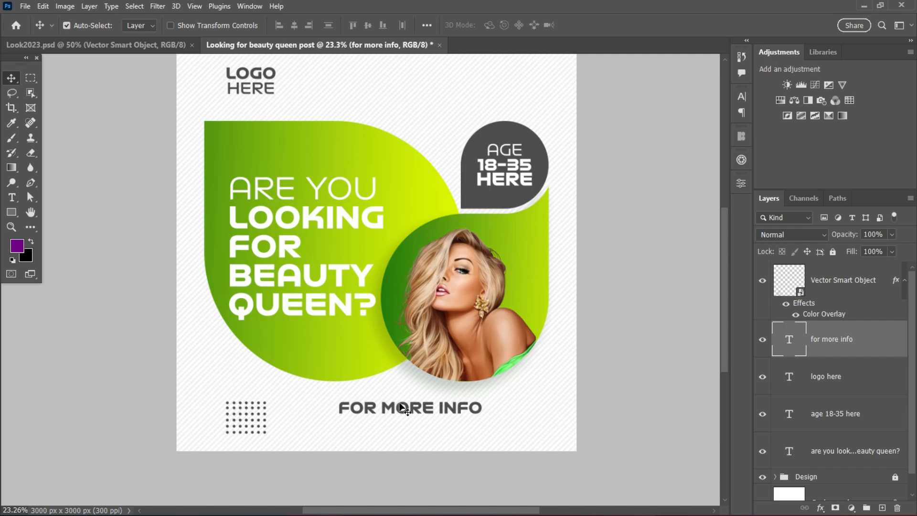
Duplicate the "FOR MORE INFO" line directly beneath itself and replace the copy's text with the contact phone number.
left_click_drag(401, 406, 401, 427)
double_click(390, 429)
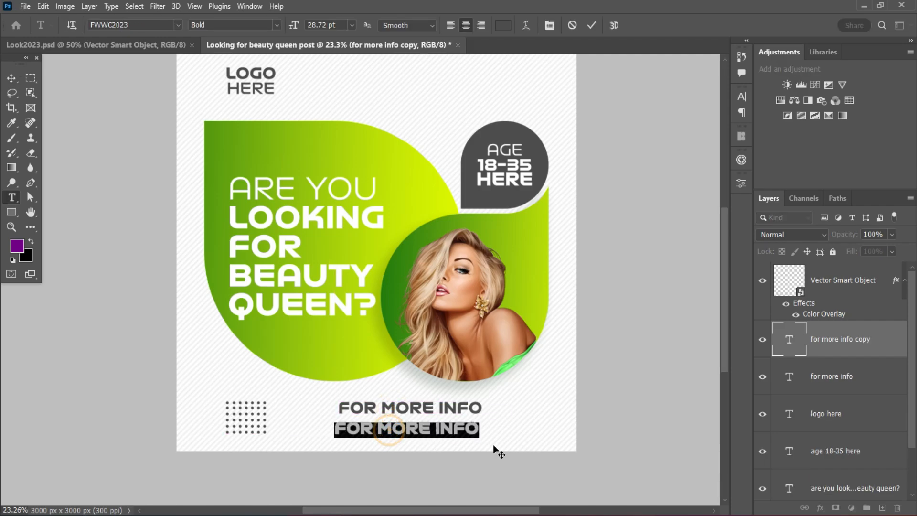
type("0")
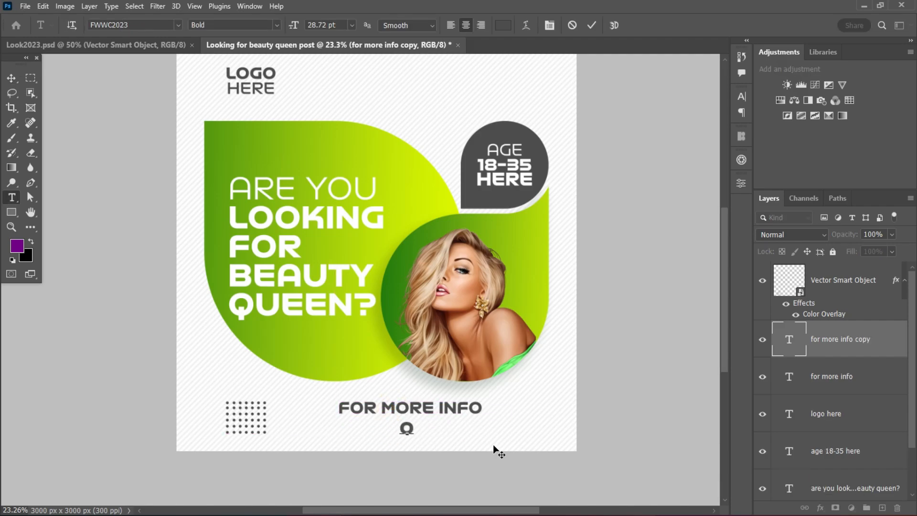
type("12 456 7")
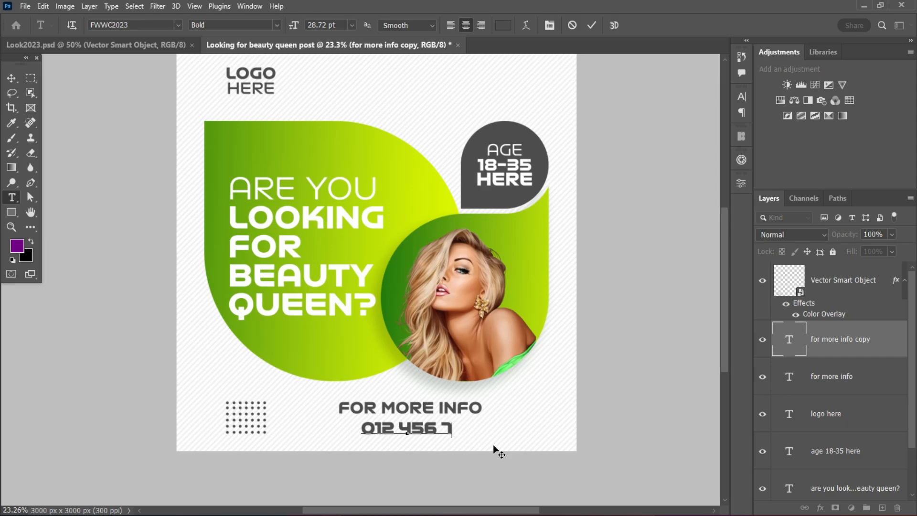
type("89")
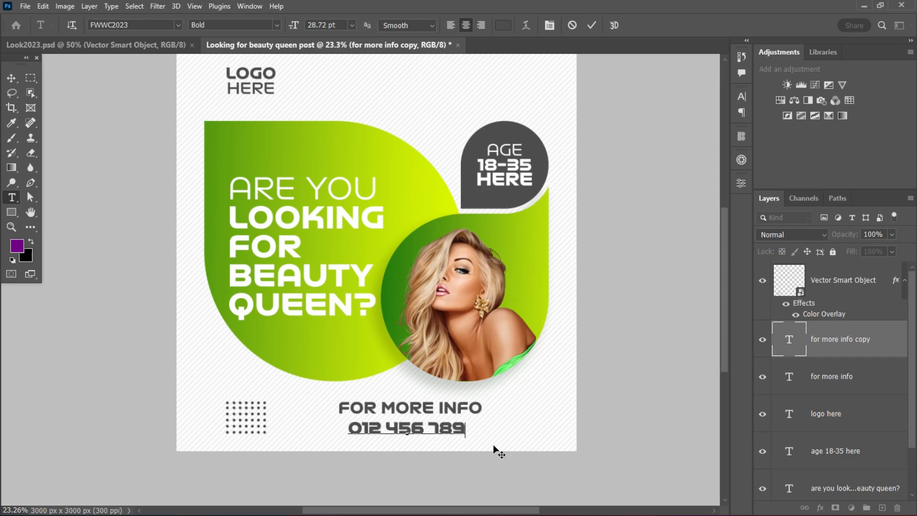
type("0")
left_click(591, 25)
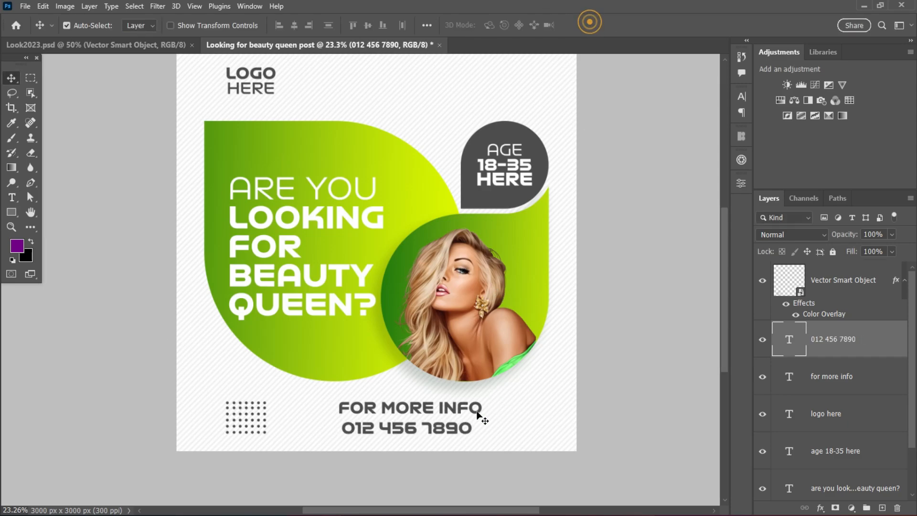
Move the "FOR MORE INFO" line slightly and scale it down to a small heading.
scroll(428, 399, "up", 2)
left_click_drag(397, 423, 415, 422)
key("ctrl+t")
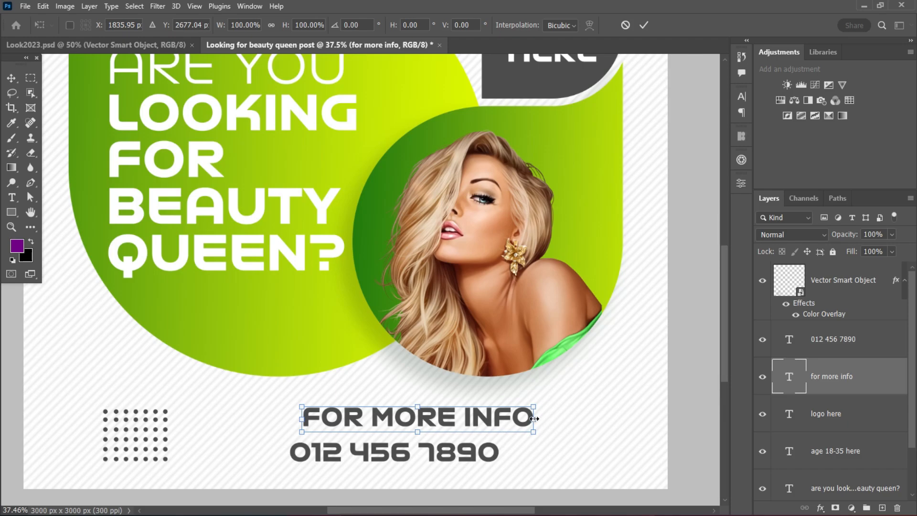
left_click_drag(534, 419, 475, 418)
left_click(644, 25)
Scale the phone number line to about 83% and left-align it with "FOR MORE INFO" below the model photo.
left_click_drag(432, 446, 530, 439)
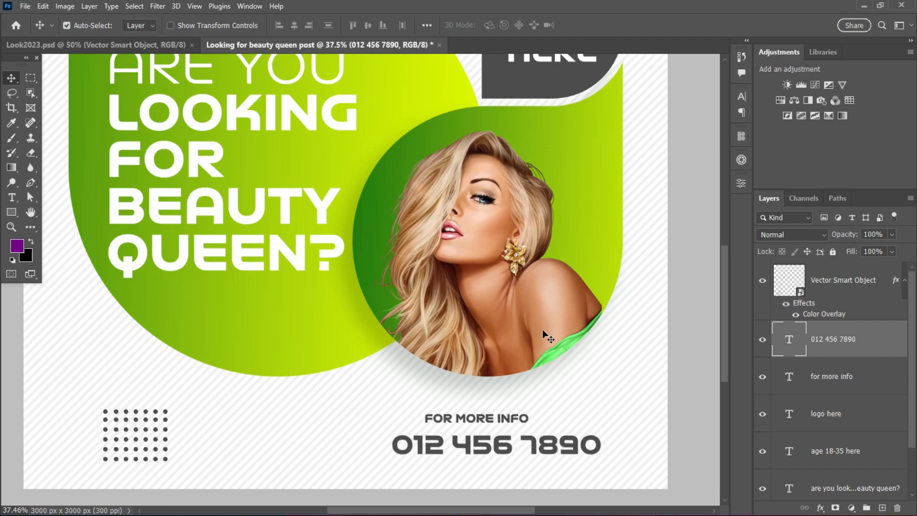
key("ctrl+t")
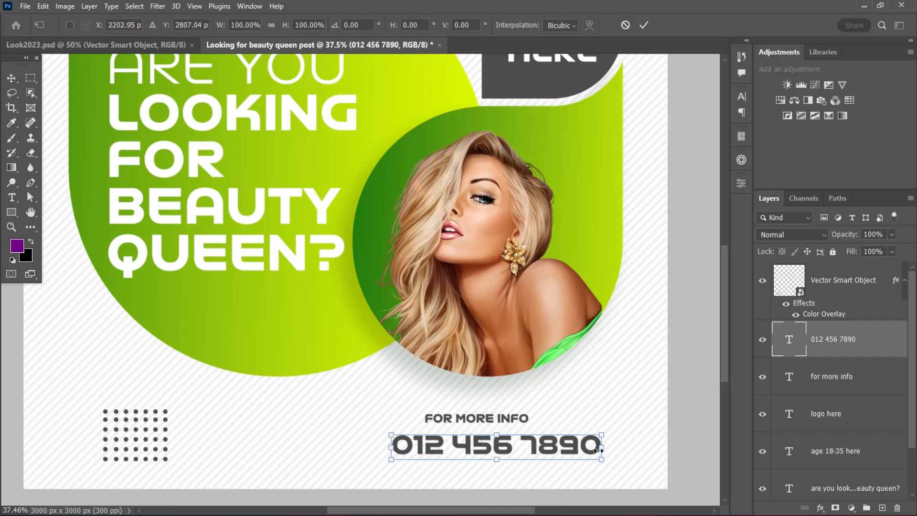
left_click_drag(598, 450, 566, 449)
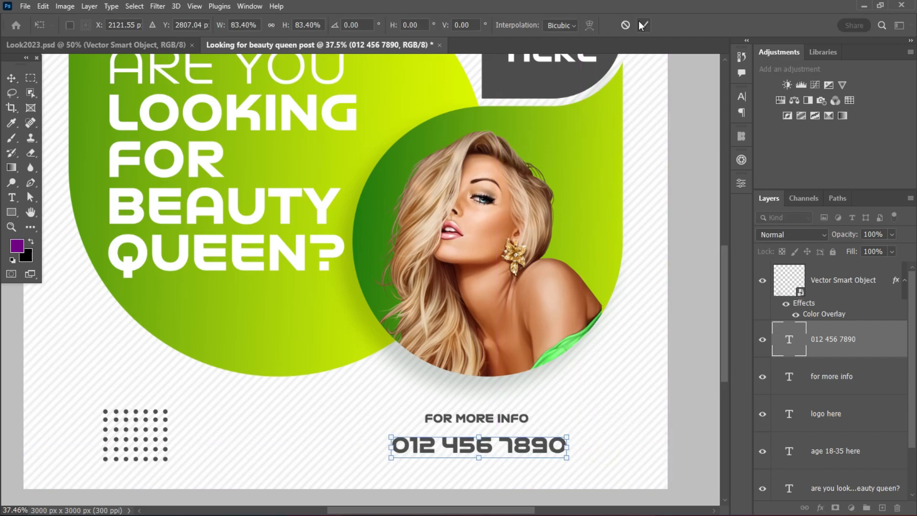
left_click(643, 25)
left_click_drag(480, 451, 512, 414)
scroll(601, 387, "down", 1)
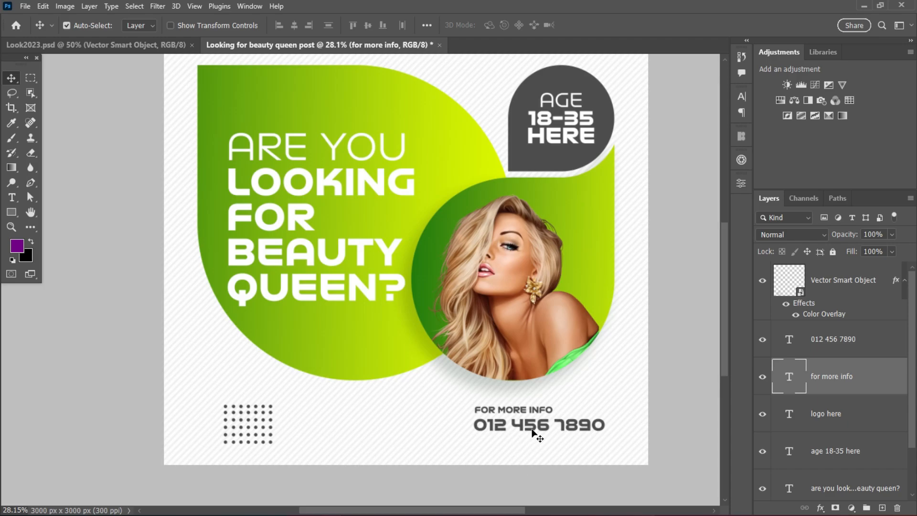
Shift the "FOR MORE INFO" and phone number lines together slightly to the left, leaving neither selected.
scroll(532, 429, "up", 2)
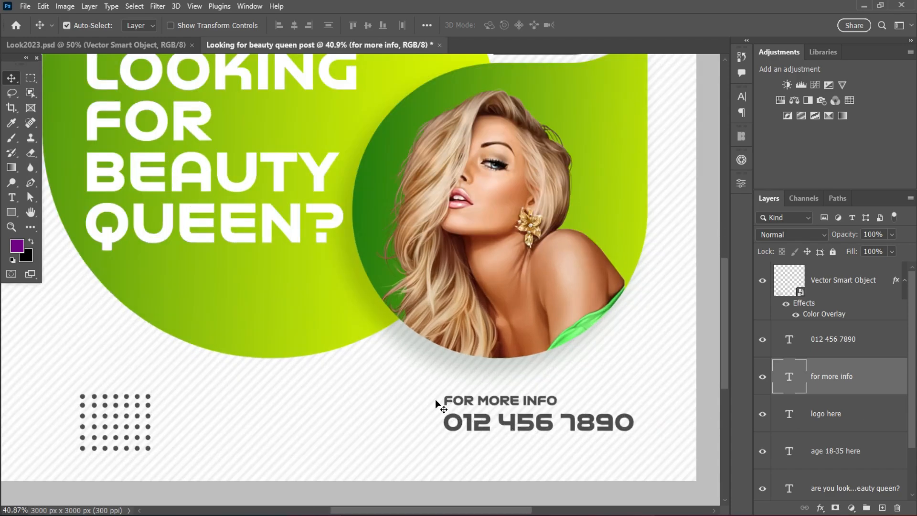
left_click(507, 422, "shift")
left_click_drag(506, 425, 481, 427)
scroll(481, 426, "down", 3)
left_click(480, 422)
left_click(428, 427)
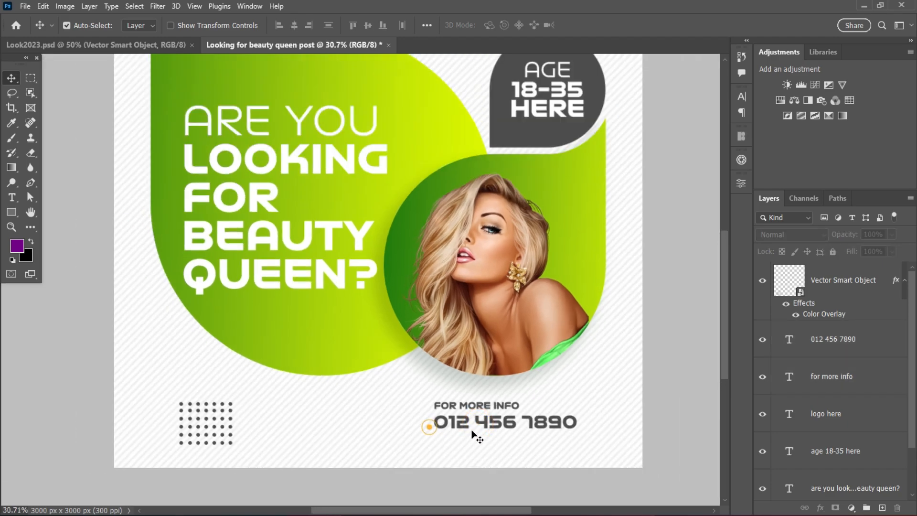
left_click(465, 429)
left_click_drag(458, 424, 461, 447)
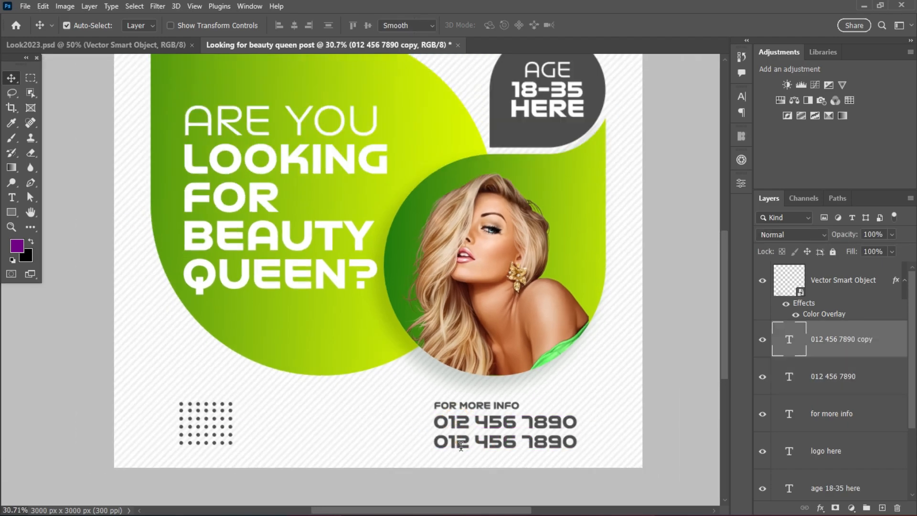
double_click(461, 446)
type("www")
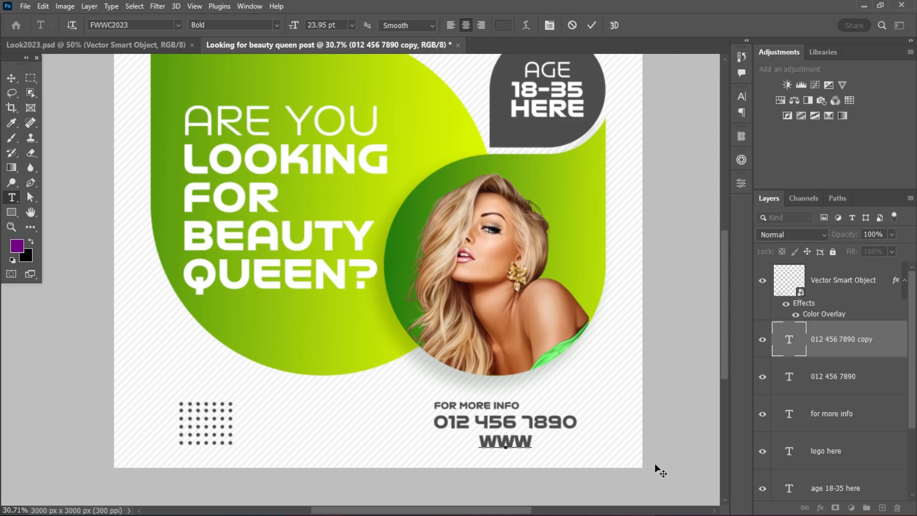
type(".your")
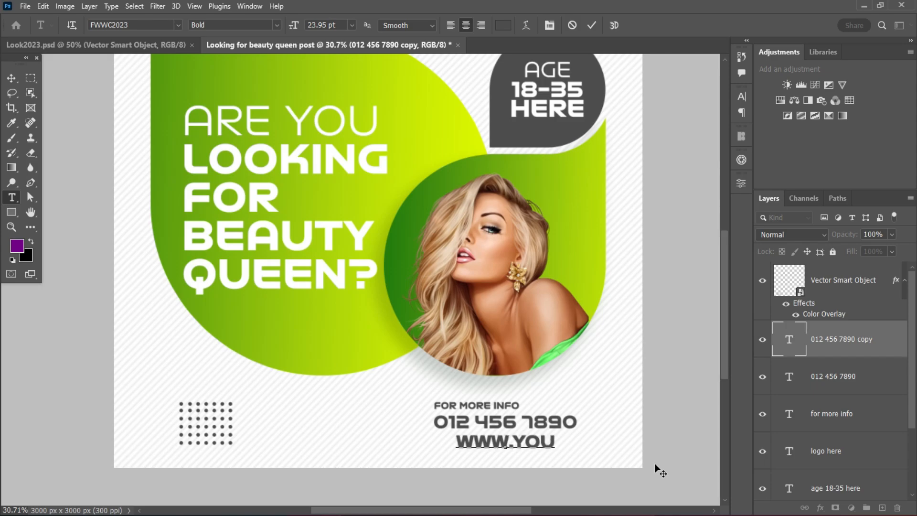
type("we")
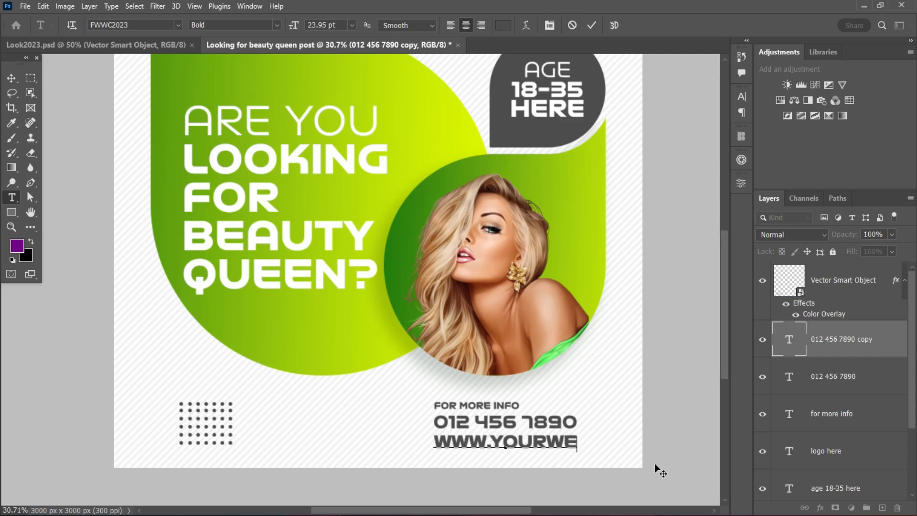
type("b.com")
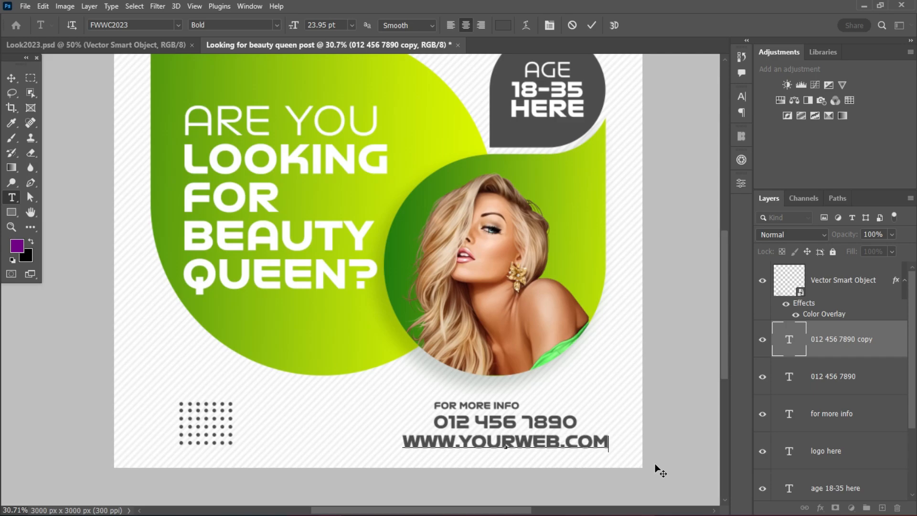
left_click(591, 24)
Scale the website line to about 82% and left-align it beneath the phone number.
scroll(606, 393, "down", 2)
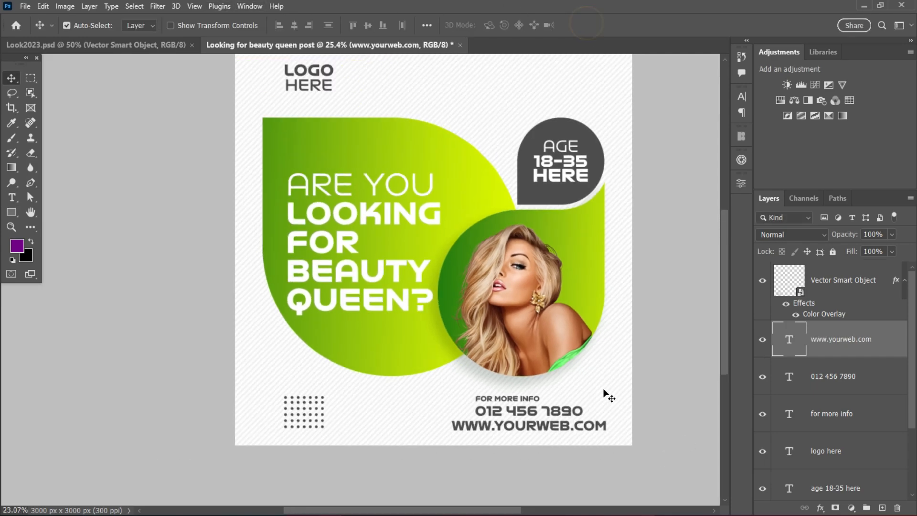
scroll(583, 420, "up", 4)
key("ctrl+t")
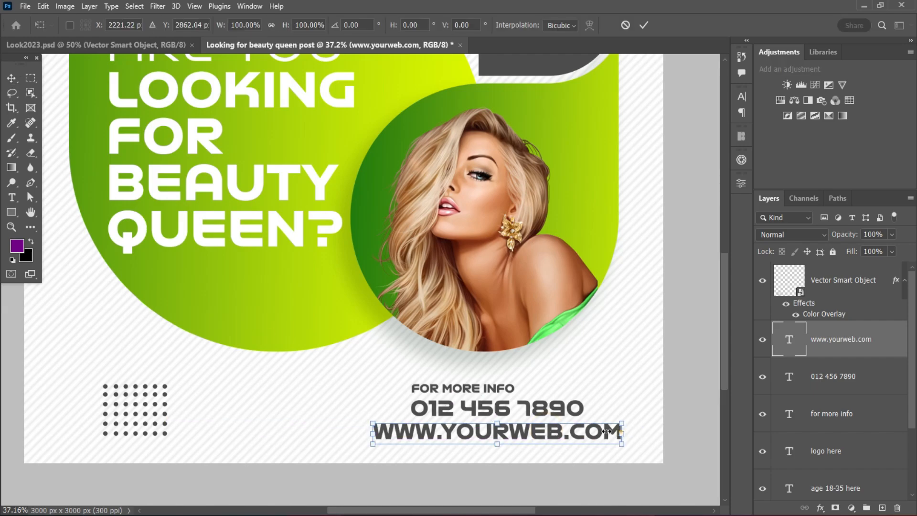
left_click_drag(619, 432, 574, 431)
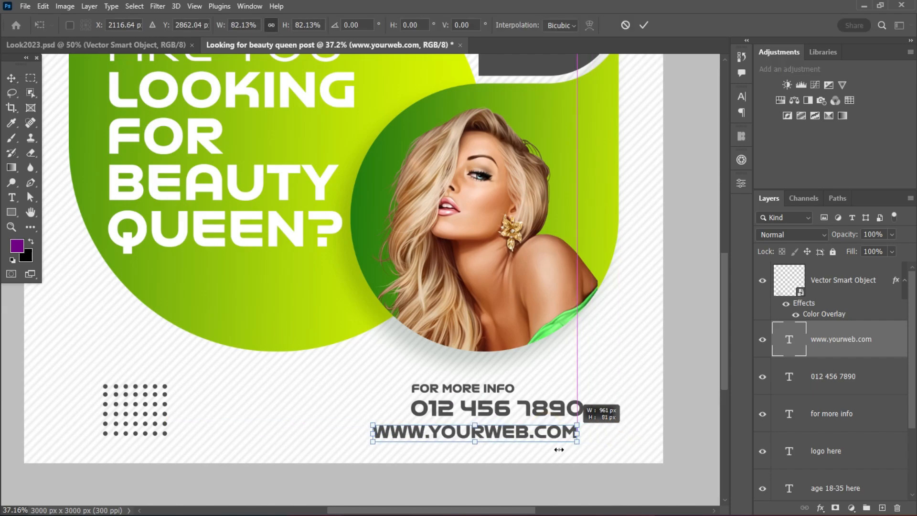
left_click_drag(432, 438, 450, 434)
left_click(643, 24)
Nudge the phone number line up slightly to even out the spacing between the three contact lines.
scroll(480, 390, "up", 1)
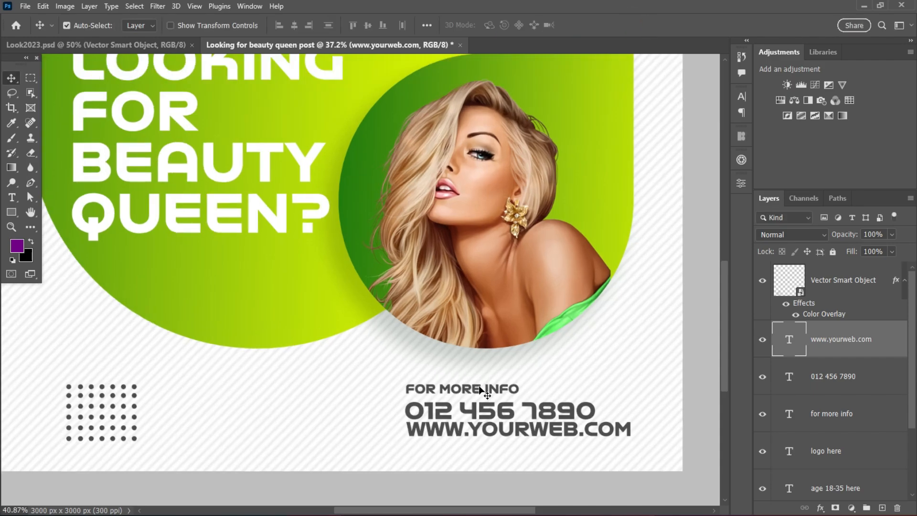
scroll(480, 390, "up", 4)
left_click(433, 421)
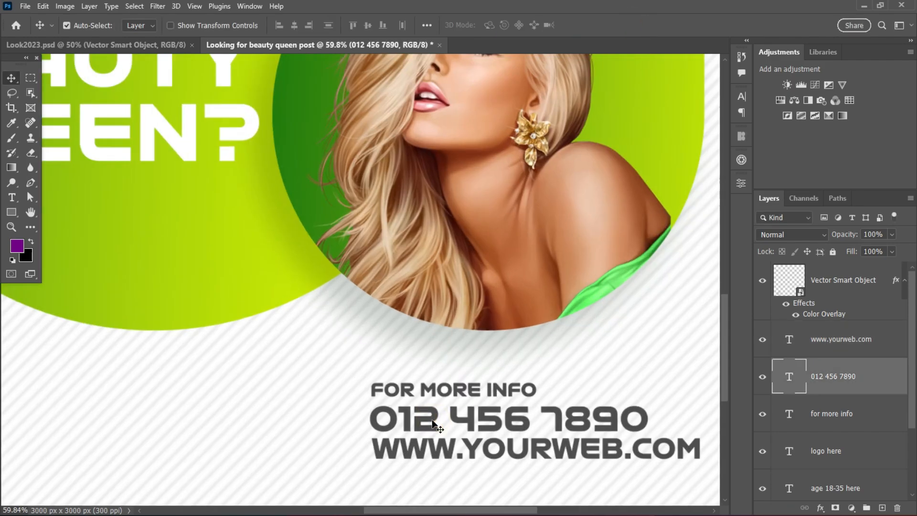
scroll(435, 420, "down", 7)
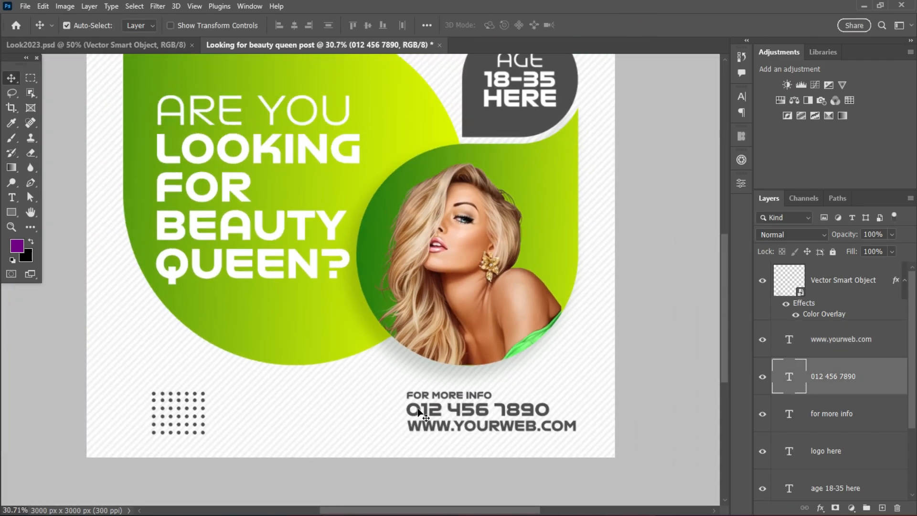
Nudge the website line slightly left so its edge lines up with the phone number, and leave the phone number layer selected.
scroll(427, 397, "down", 2)
scroll(424, 436, "up", 4)
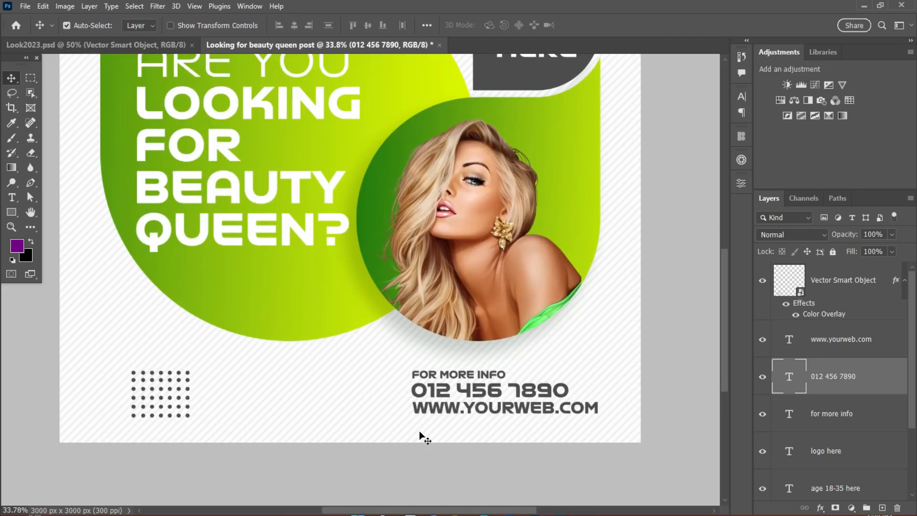
left_click(423, 409)
key("Left")
key("Left")
key("Left")
key("Left")
key("Left")
key("Left")
key("Left")
key("Left")
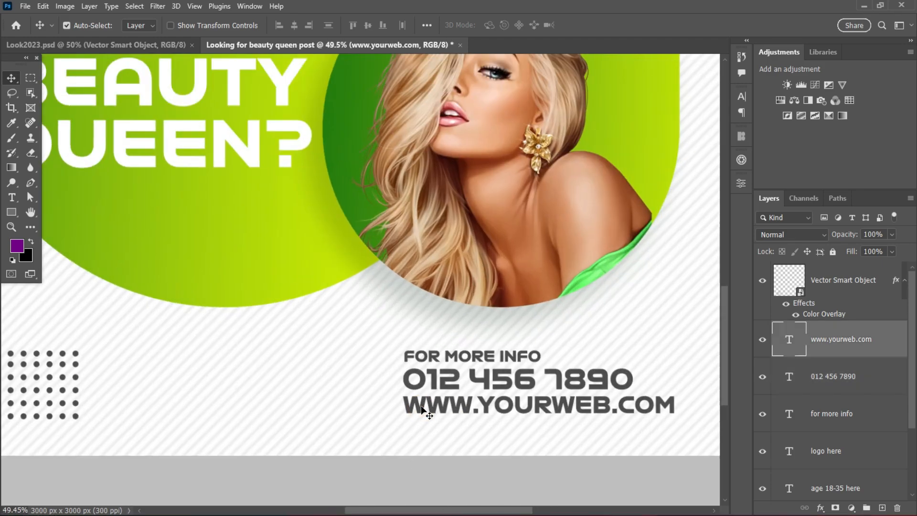
left_click(441, 382)
scroll(441, 382, "down", 3)
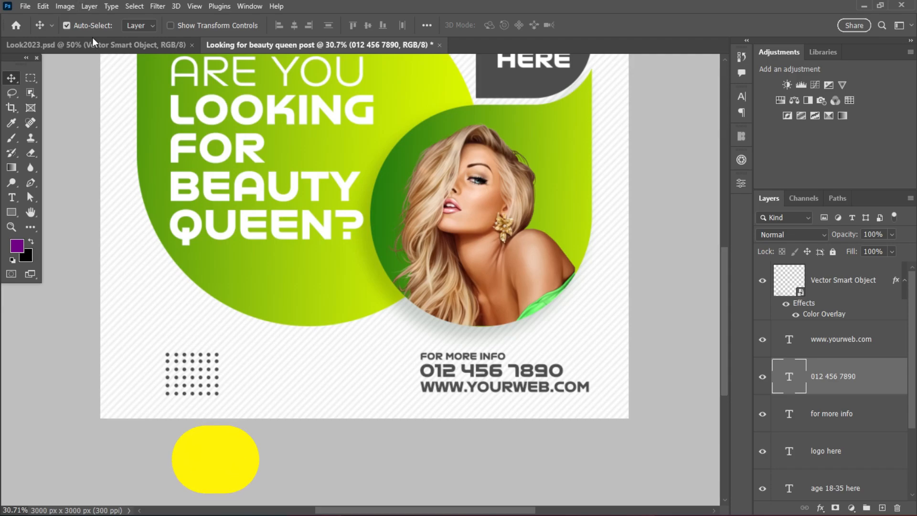
Bring the WhatsApp and Internet icons together from Look2023.psd into the beauty queen post, between the dot pattern and contact lines.
left_click(93, 39)
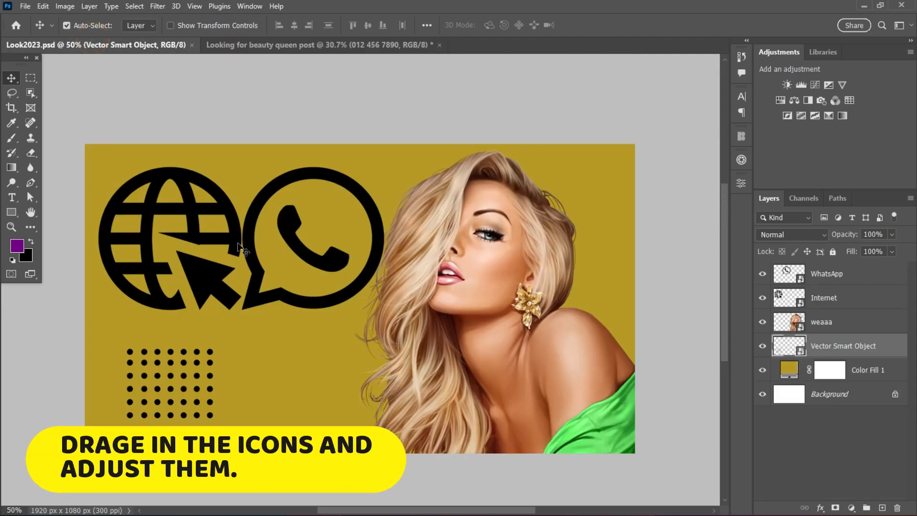
left_click(178, 172)
left_click(293, 172, "shift")
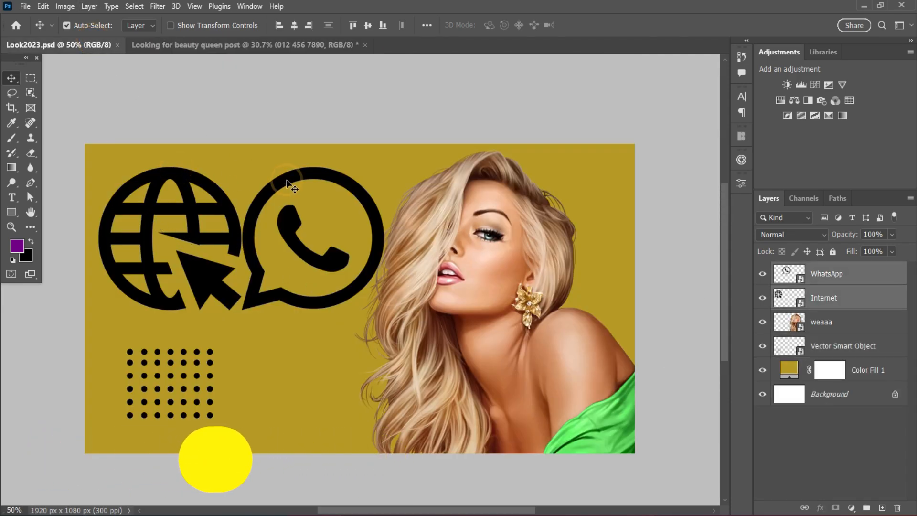
left_click_drag(293, 172, 329, 468)
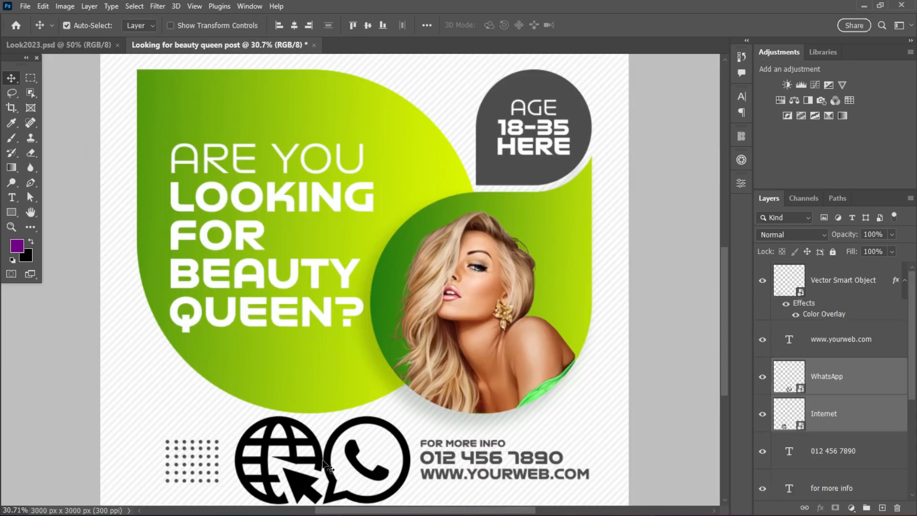
Scale the WhatsApp and Internet icons together to about 13.6%, keeping their left edge in place.
key("ctrl+t")
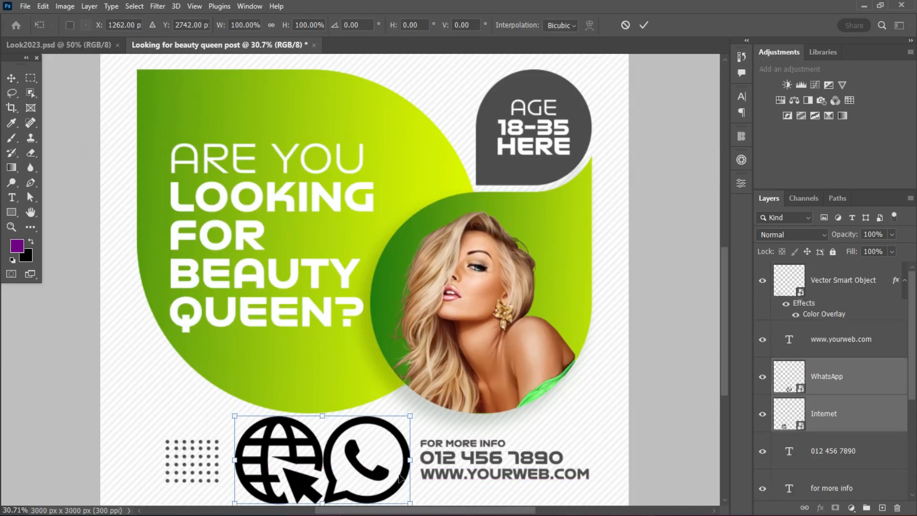
left_click_drag(411, 460, 262, 466)
scroll(296, 468, "up", 2)
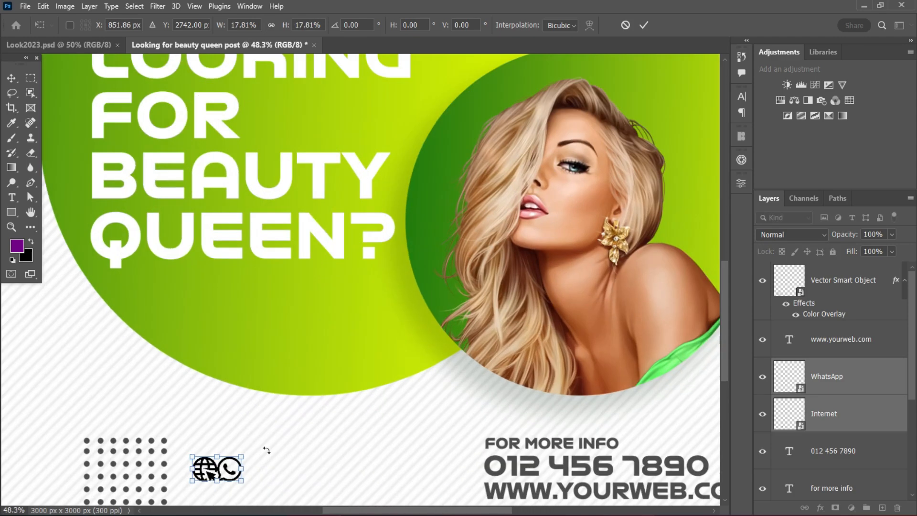
scroll(215, 468, "up", 4)
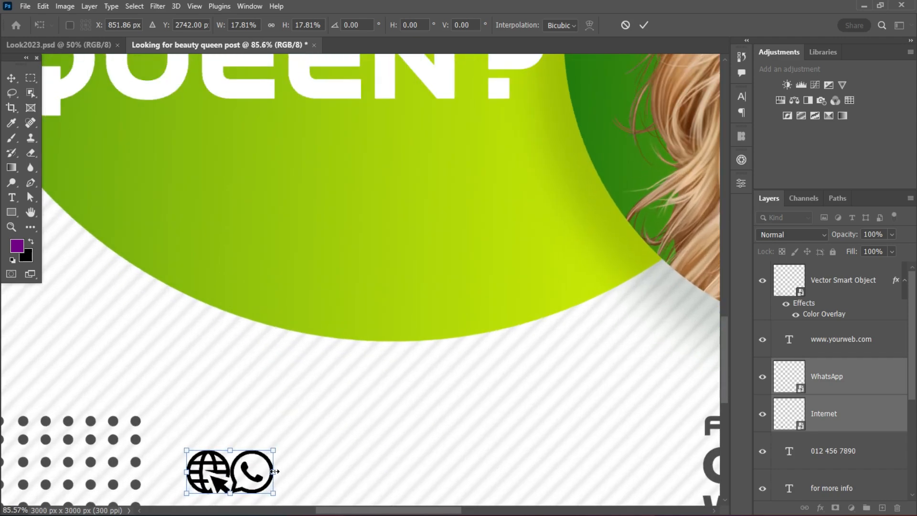
left_click_drag(275, 472, 252, 471)
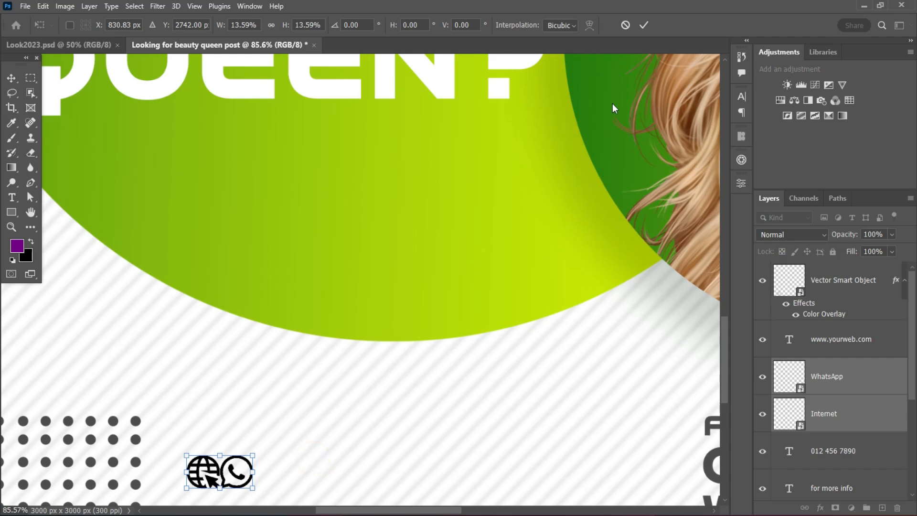
left_click(644, 25)
Move both small icons together across the canvas to just left of the contact lines.
left_click_drag(246, 485, 629, 479)
scroll(631, 421, "down", 4)
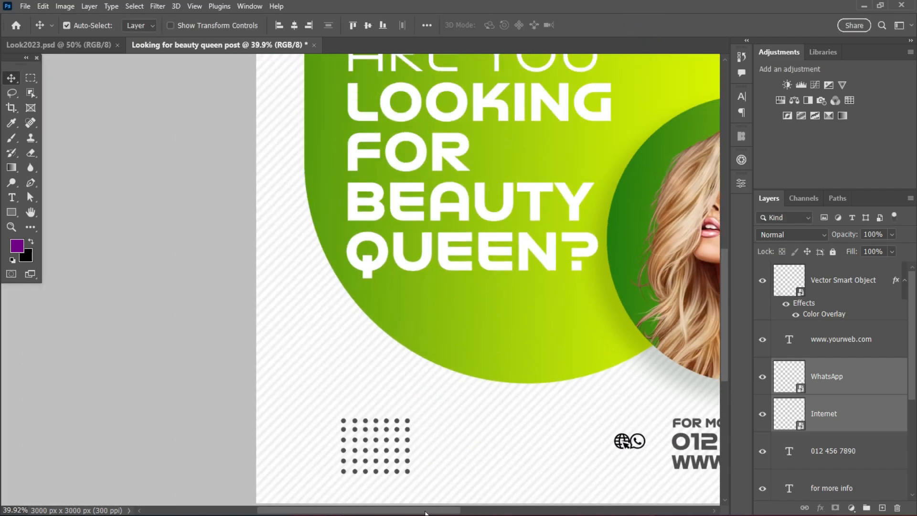
left_click_drag(425, 512, 542, 512)
scroll(226, 442, "up", 4)
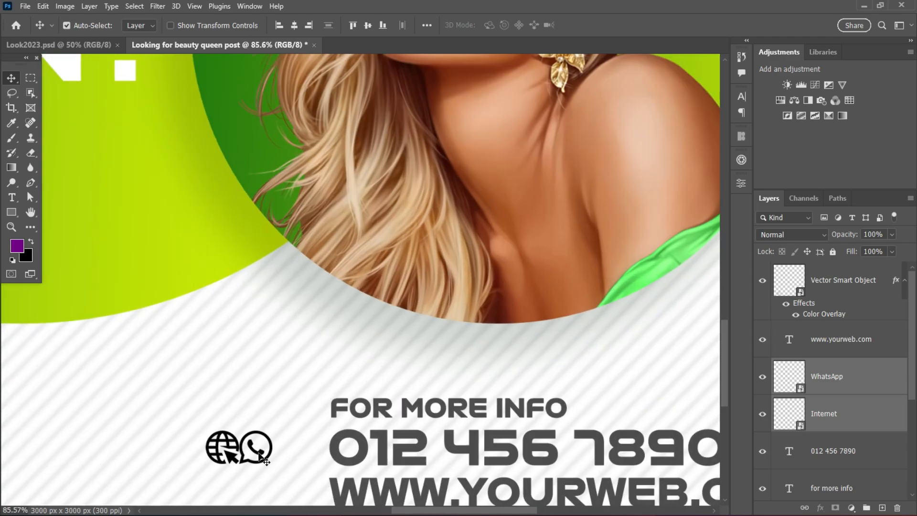
Place the WhatsApp icon beside the phone number and the Internet icon directly below it beside the website line.
left_click(270, 405)
left_click_drag(257, 455, 302, 459)
left_click_drag(233, 457, 309, 484)
scroll(309, 484, "down", 4)
scroll(334, 473, "up", 2)
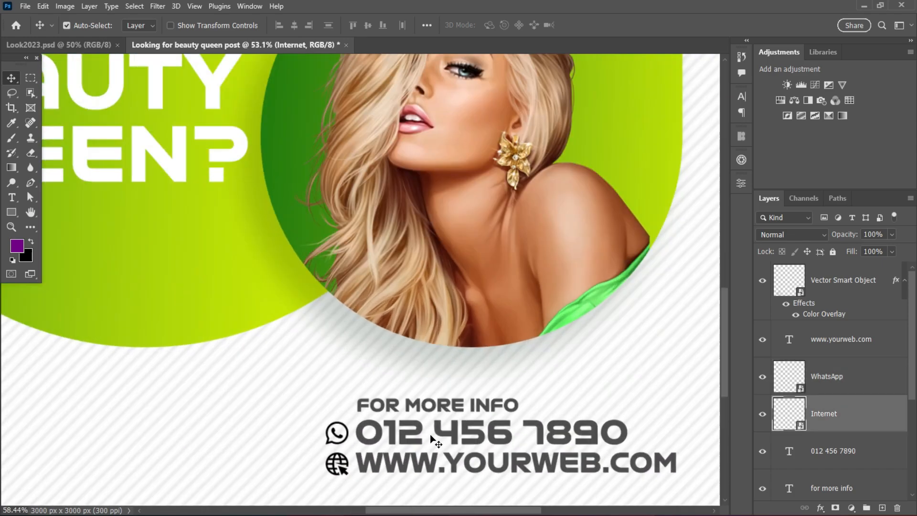
Shift the WhatsApp and Internet icons together slightly left to widen their gap from the contact text.
scroll(334, 473, "up", 2)
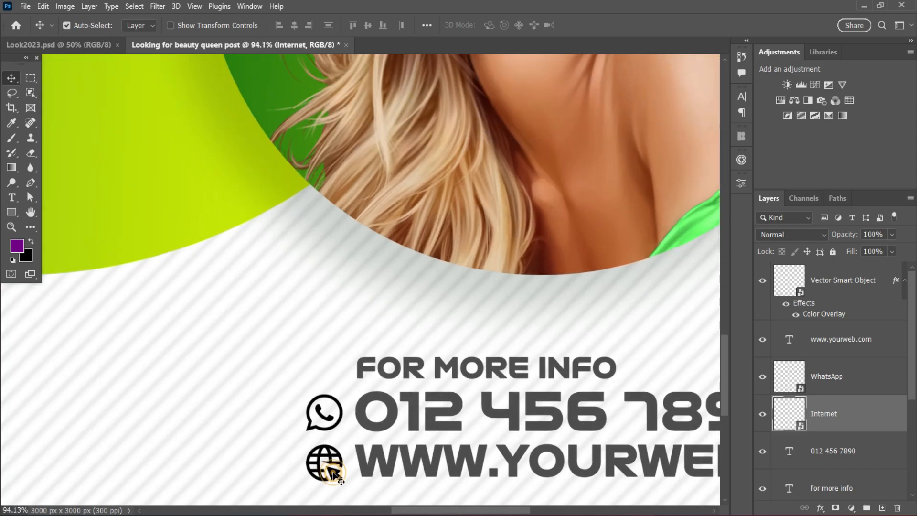
left_click(281, 412, "shift")
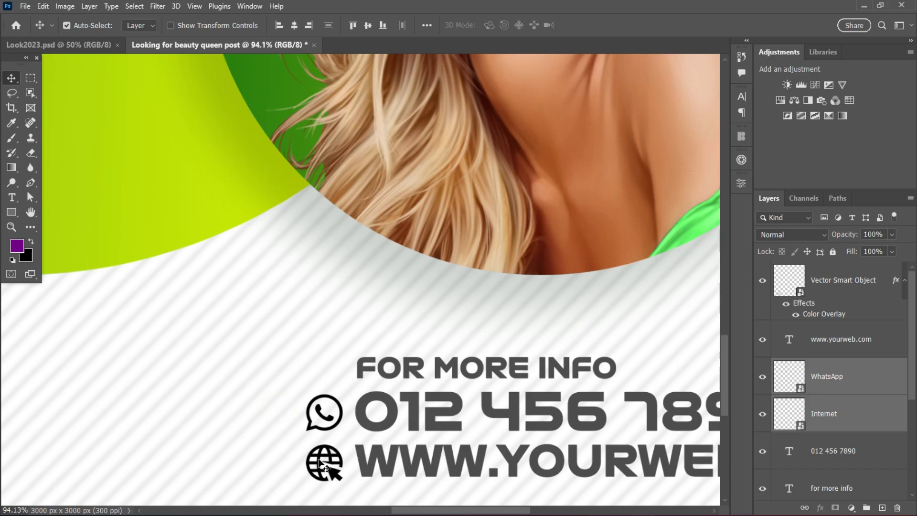
left_click_drag(320, 463, 306, 462)
scroll(305, 462, "down", 4)
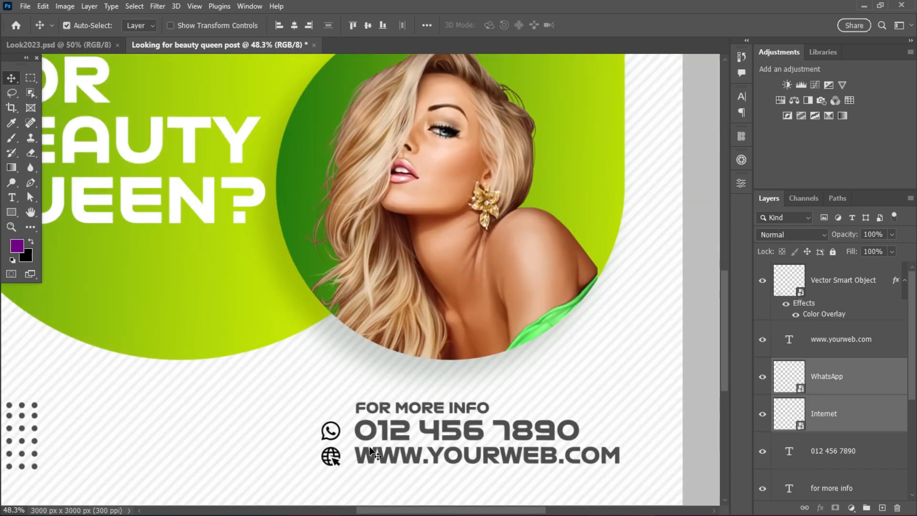
scroll(374, 447, "up", 2)
scroll(332, 444, "up", 2)
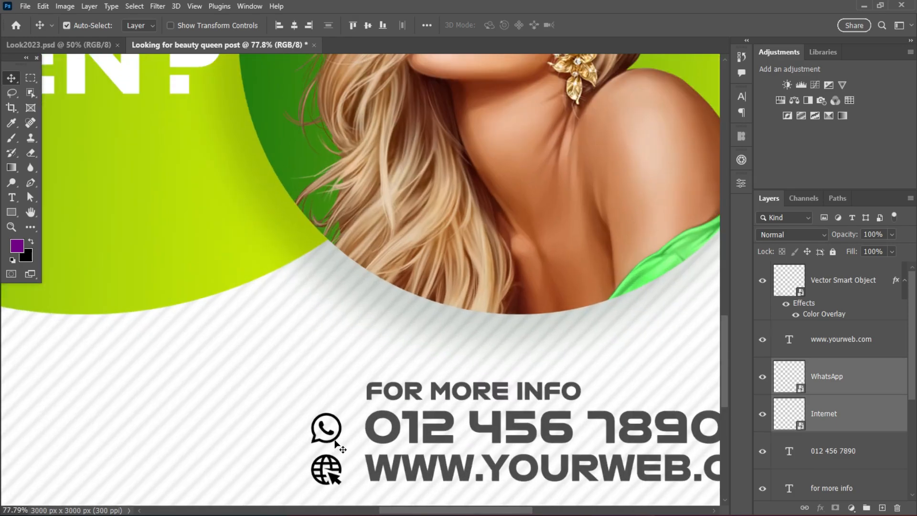
scroll(332, 444, "down", 2)
Apply a Color Overlay to the WhatsApp icon in lime green bee107, sampled from the large teardrop frame.
left_click(873, 379)
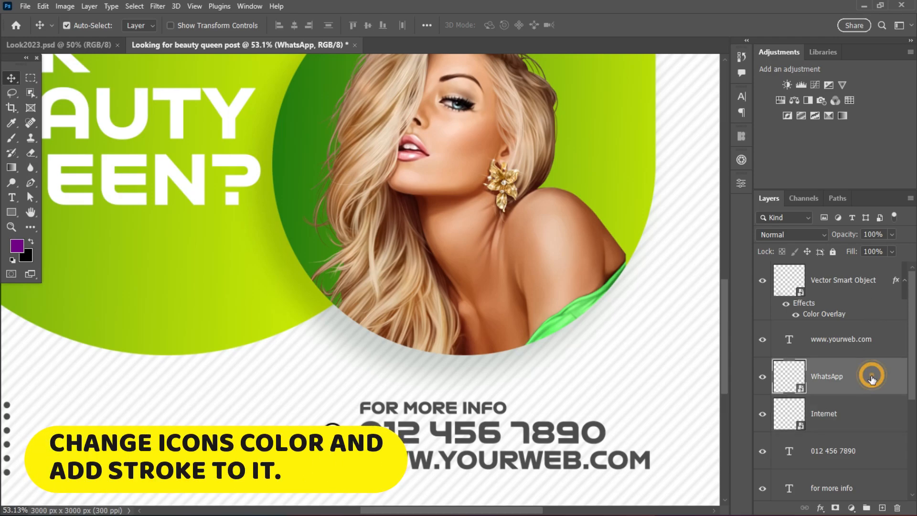
double_click(873, 377)
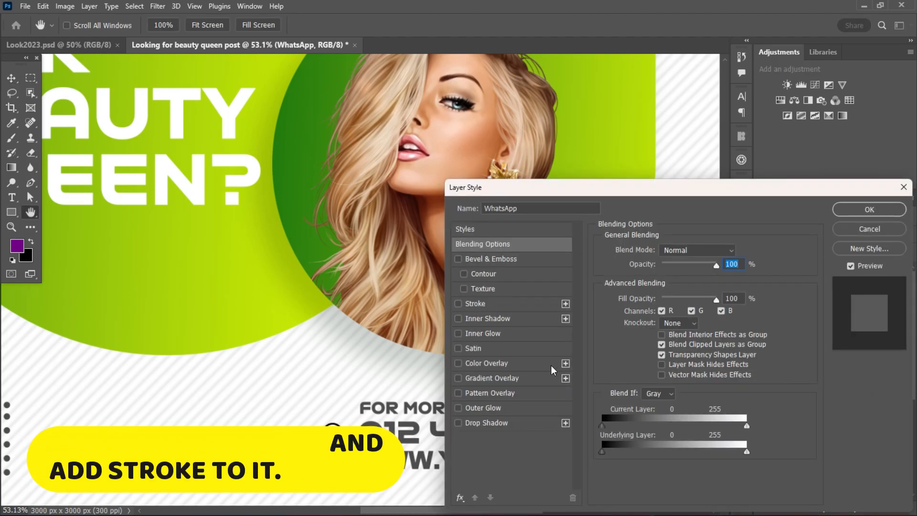
left_click(499, 362)
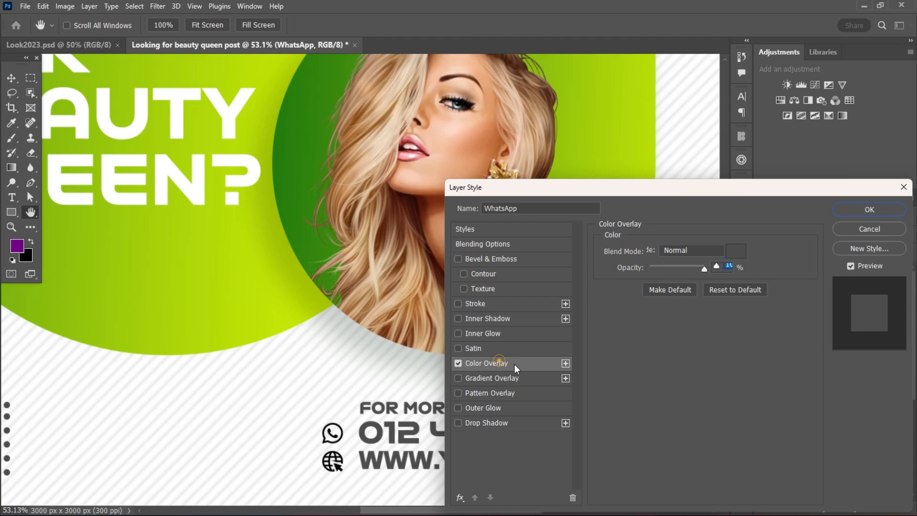
left_click(740, 260)
left_click(603, 123)
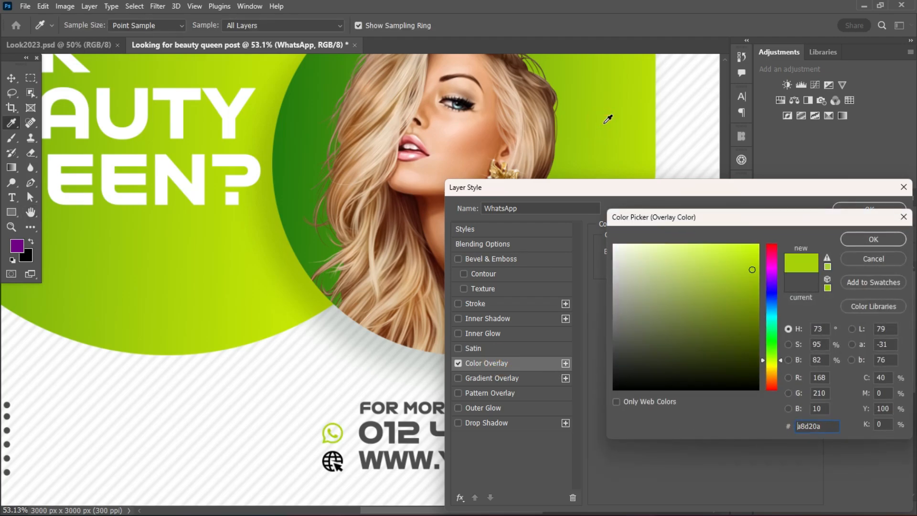
left_click(256, 303)
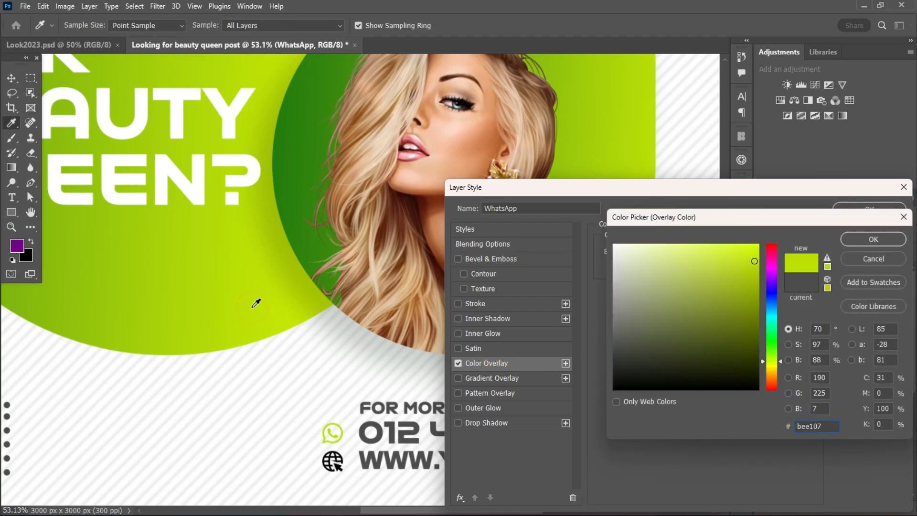
left_click(868, 242)
left_click(871, 206)
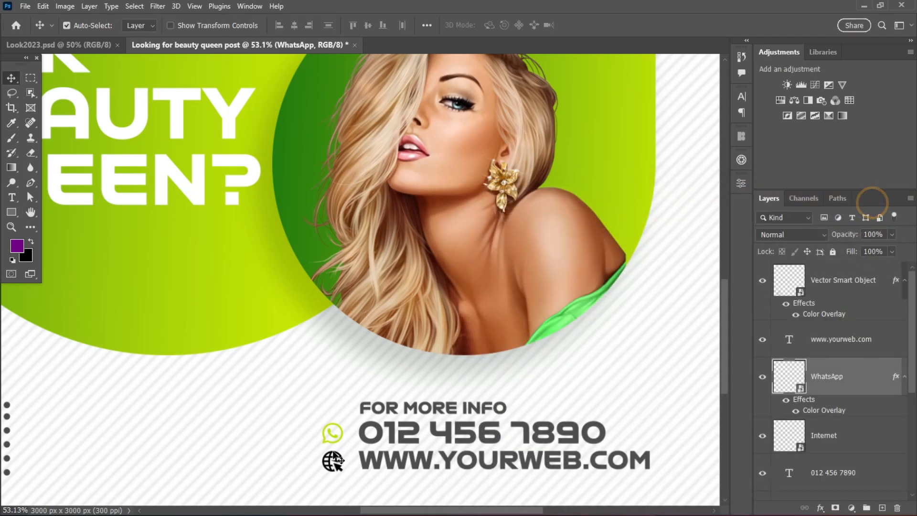
Apply a Color Overlay to the Internet icon in the same lime green as the WhatsApp icon.
left_click(337, 471)
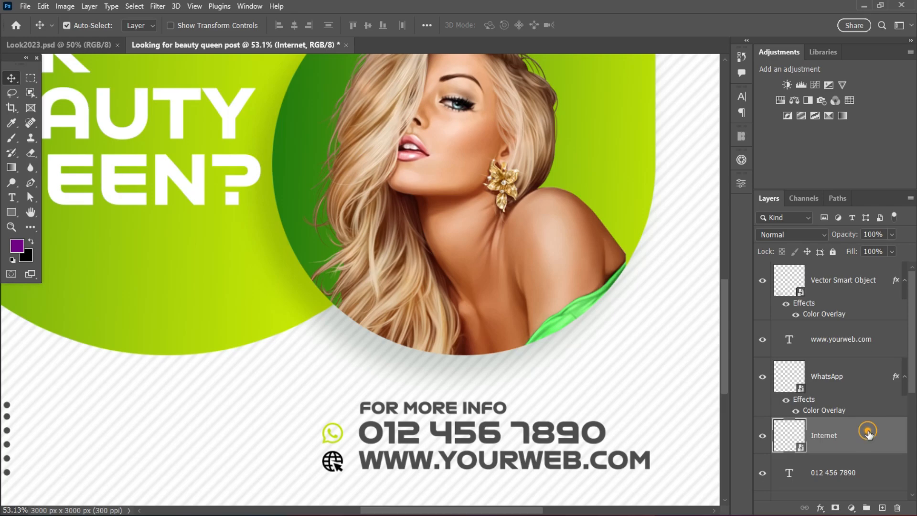
double_click(868, 433)
left_click(494, 367)
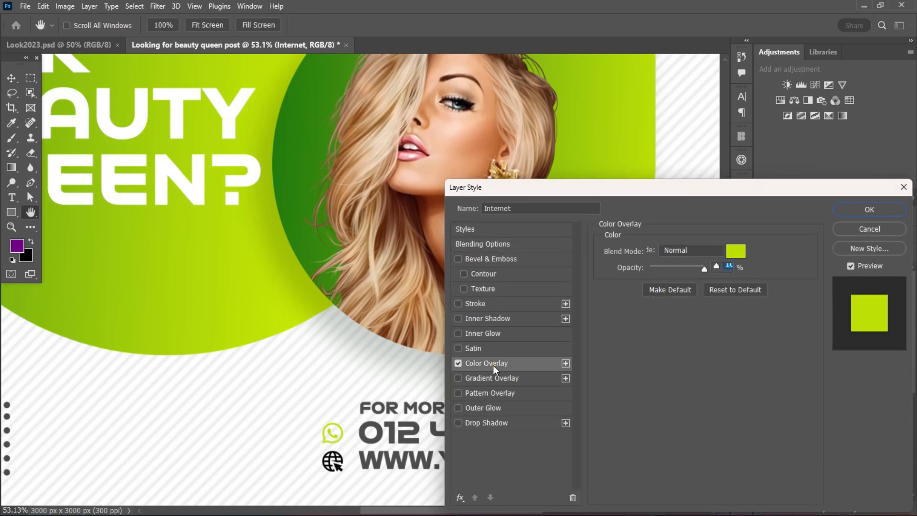
left_click(869, 209)
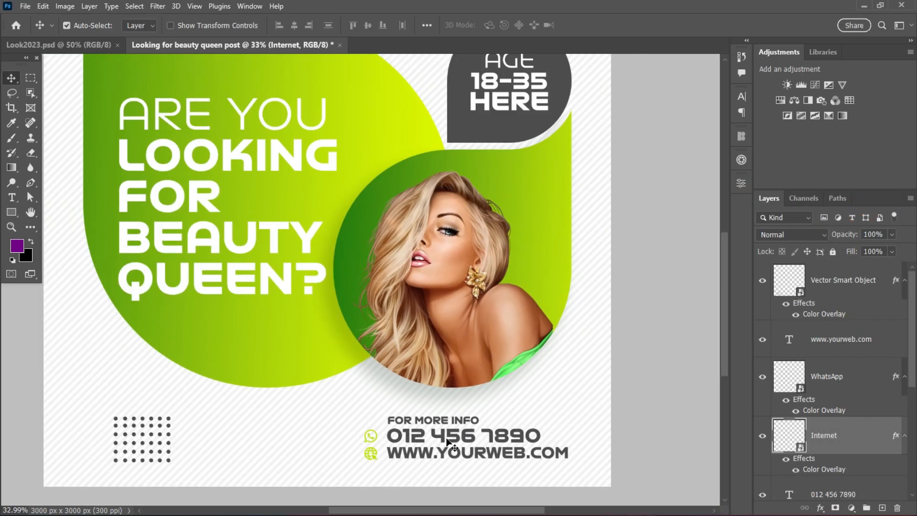
scroll(451, 442, "down", 1)
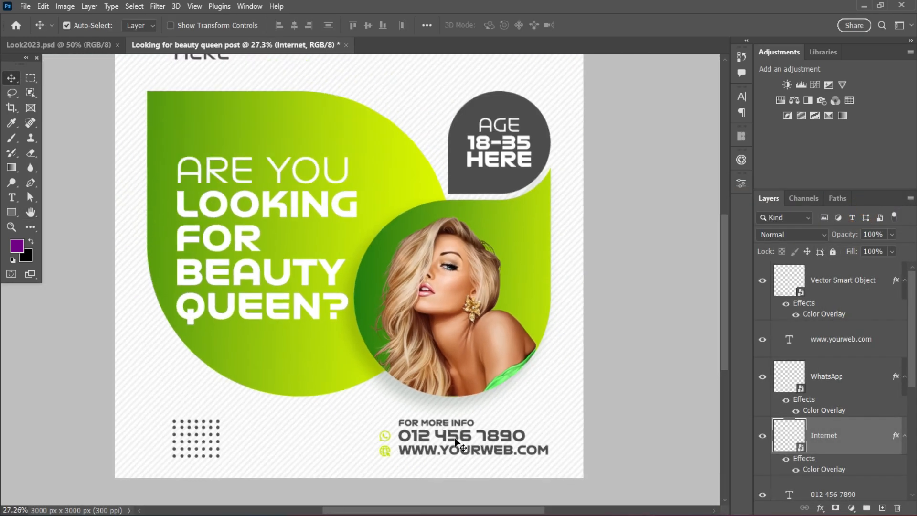
scroll(451, 442, "up", 5)
scroll(339, 452, "up", 2)
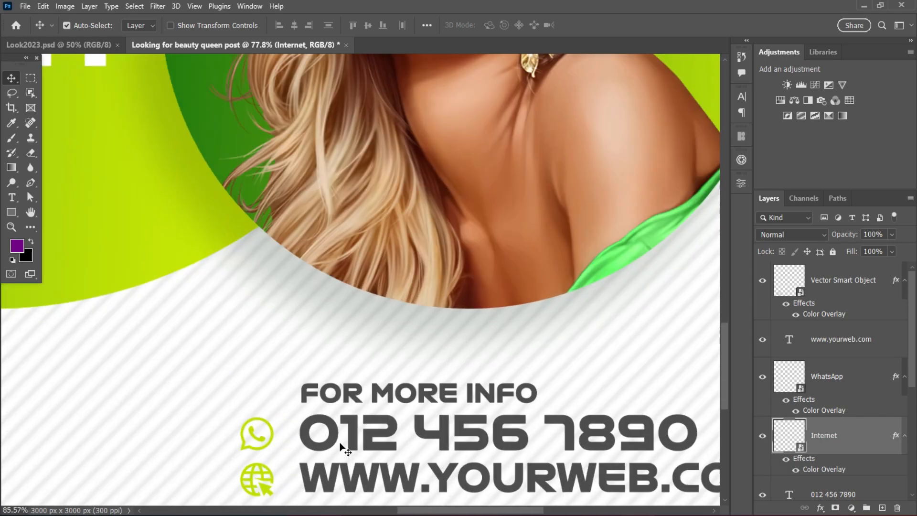
Add a 1 px outside Stroke to the Internet icon in lime green c4e606, sampled from the large teardrop frame.
double_click(879, 443)
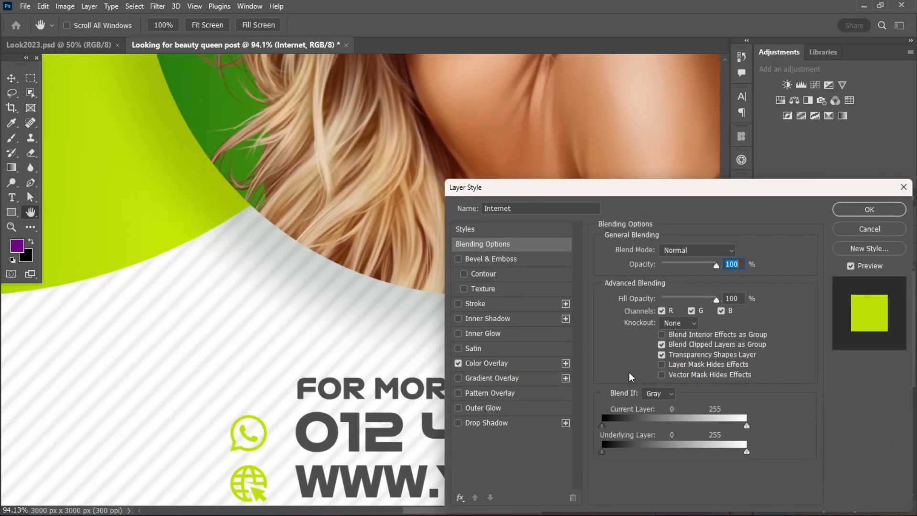
left_click(498, 304)
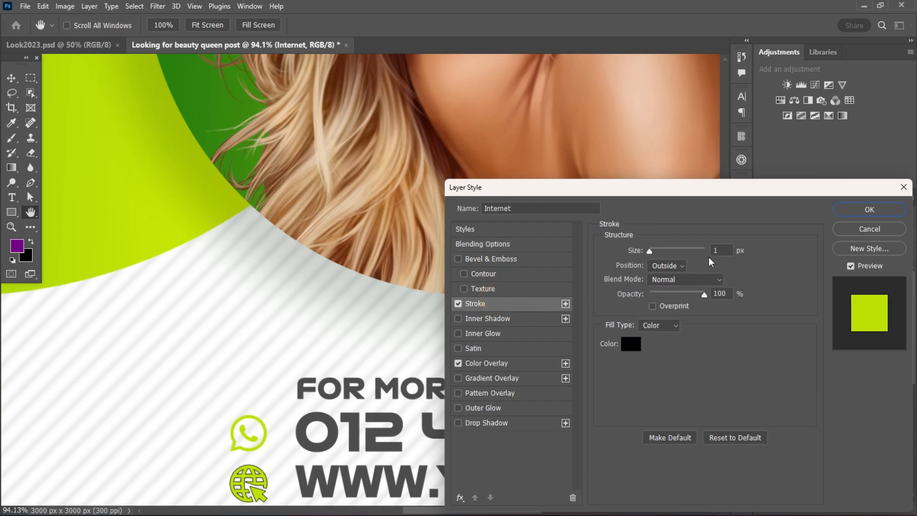
left_click(723, 250)
scroll(723, 250, "up", 2)
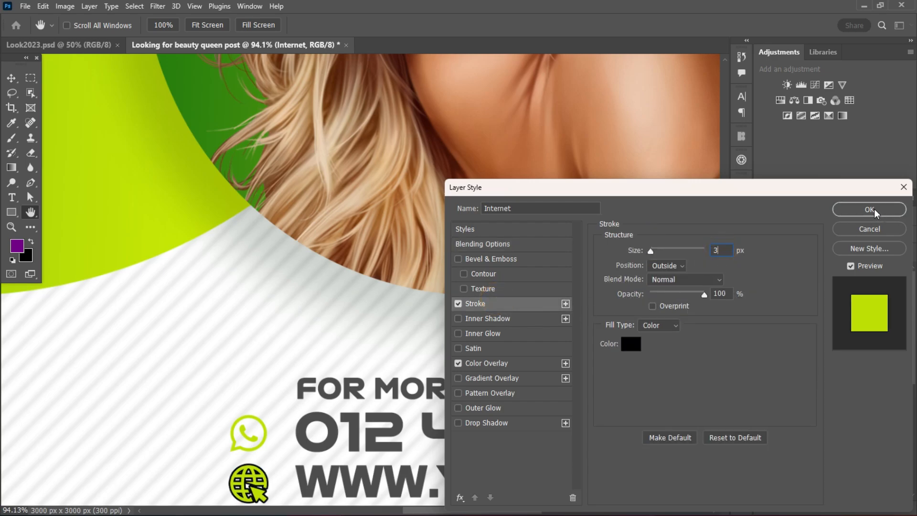
left_click(630, 344)
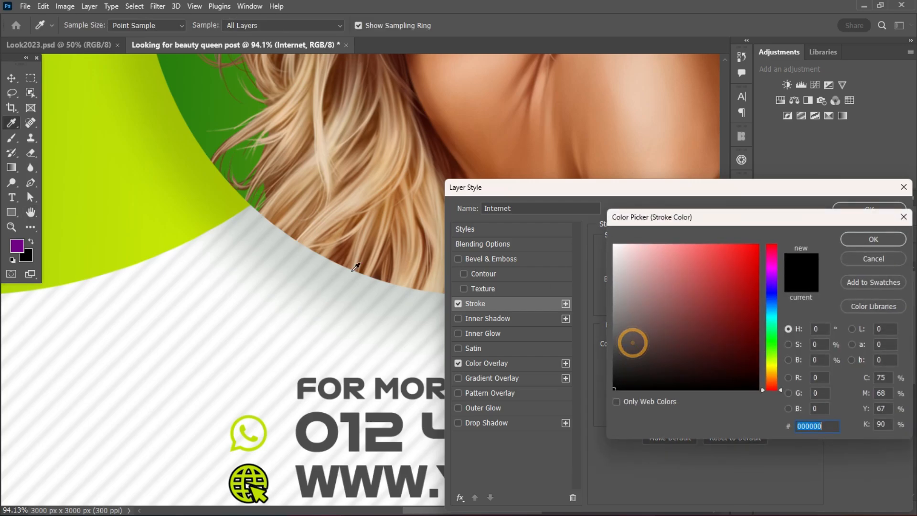
left_click(157, 230)
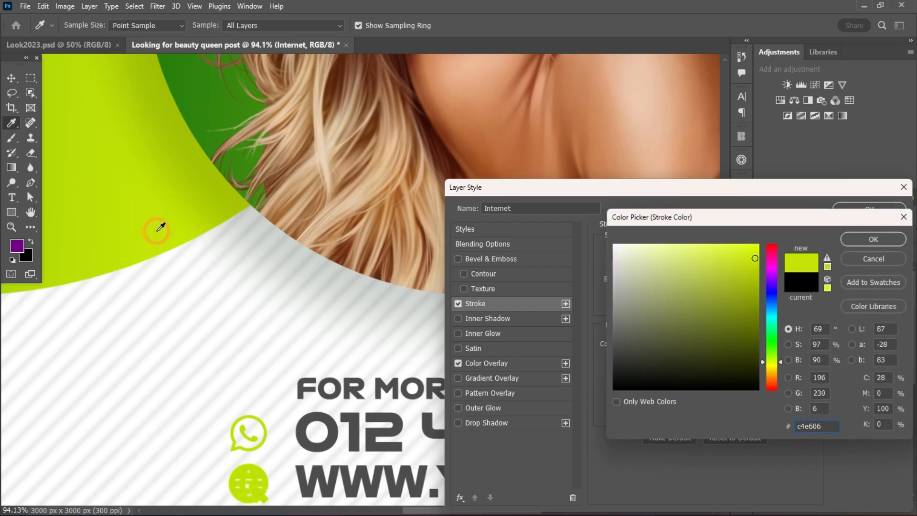
left_click(873, 239)
scroll(723, 252, "down", 1)
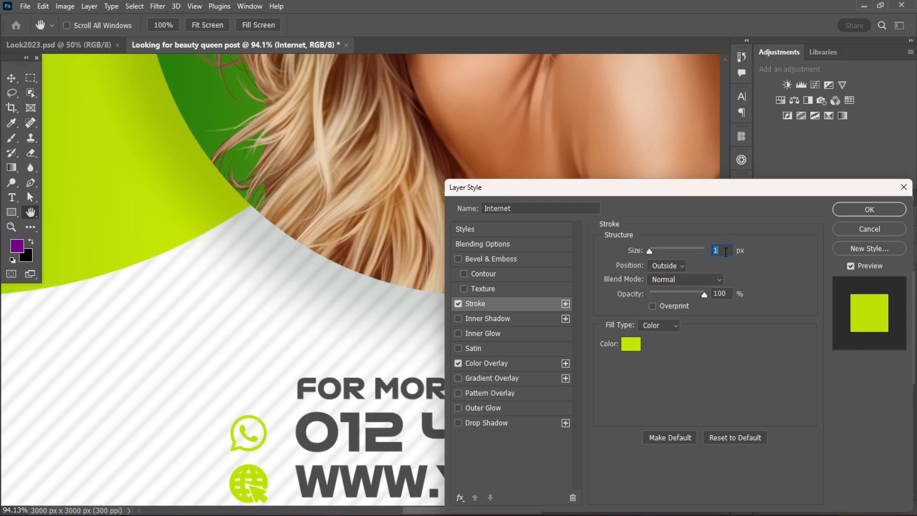
left_click(867, 220)
Add a 1 px outside Stroke to the WhatsApp icon in lime green sampled from the large teardrop frame.
left_click(266, 436)
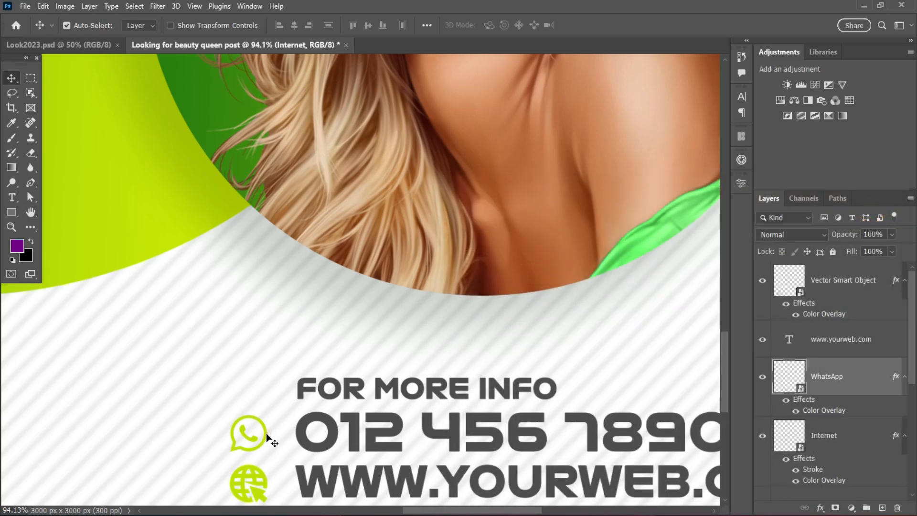
double_click(886, 375)
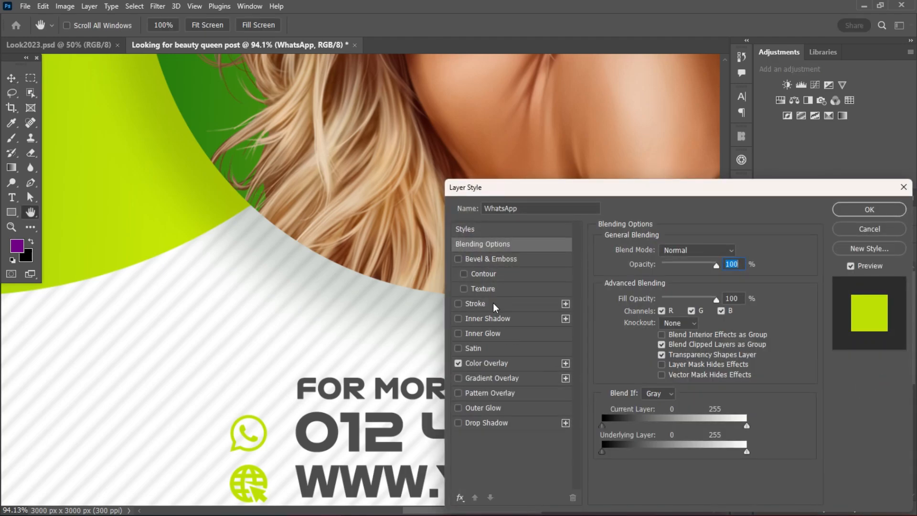
left_click(491, 303)
left_click(721, 250)
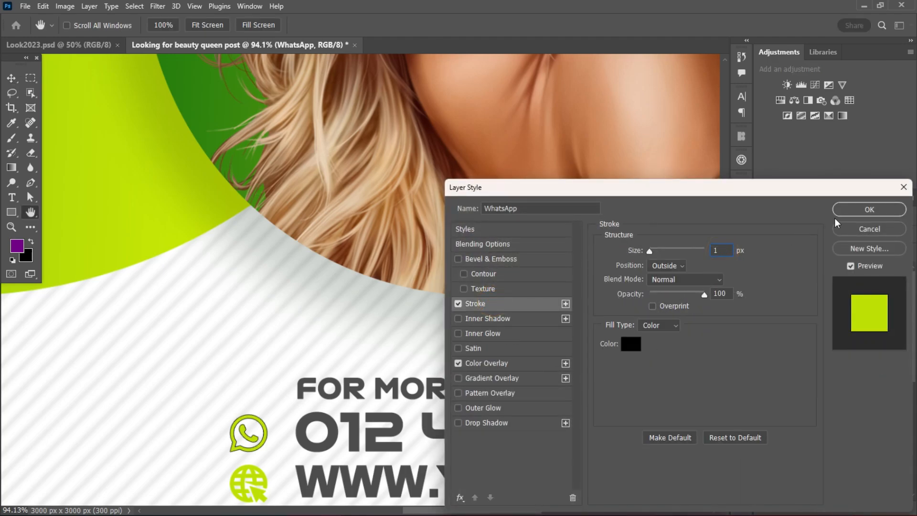
left_click(630, 344)
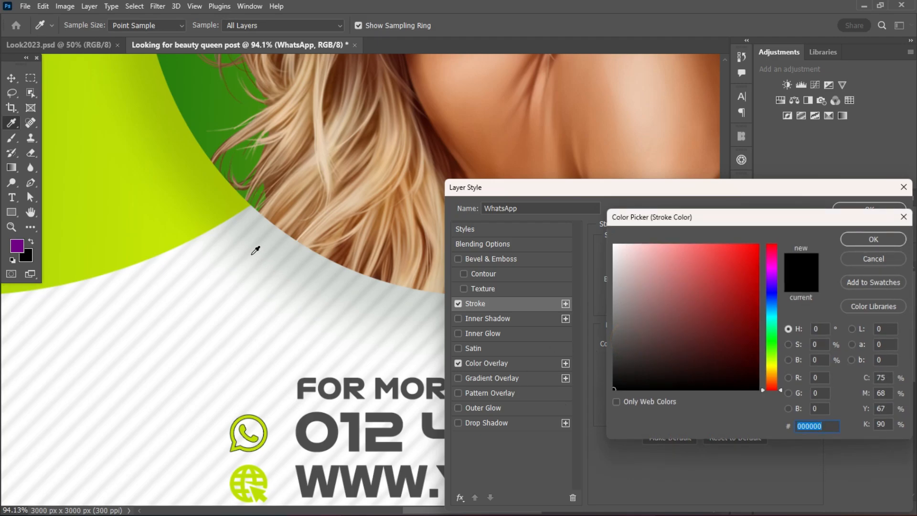
left_click(165, 222)
left_click(874, 237)
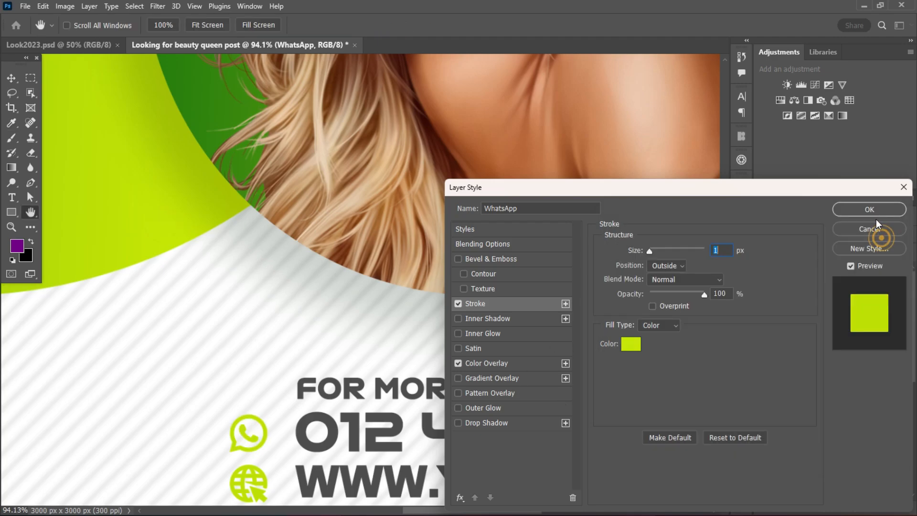
left_click(872, 213)
Nudge the "ARE YOU LOOKING FOR BEAUTY QUEEN?" headline slightly up and to the right inside the large teardrop frame.
scroll(432, 369, "down", 5)
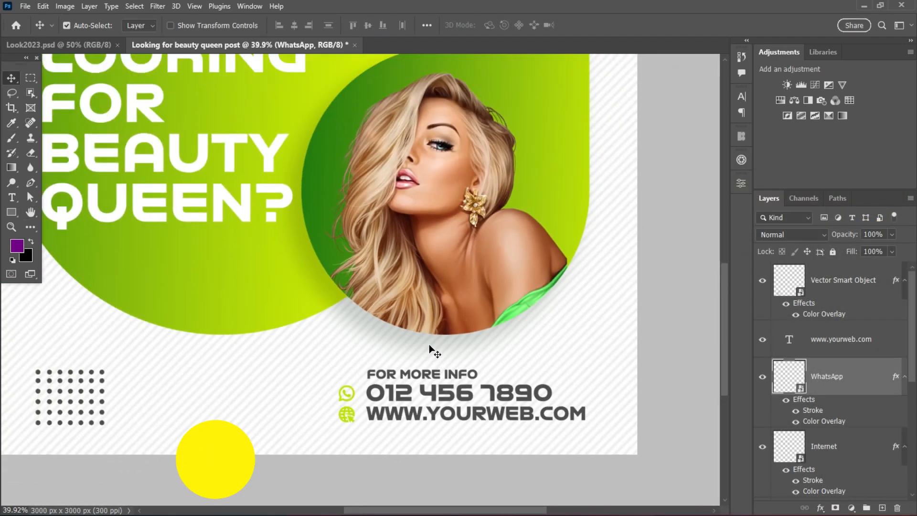
scroll(436, 348, "down", 2)
left_click_drag(489, 510, 477, 509)
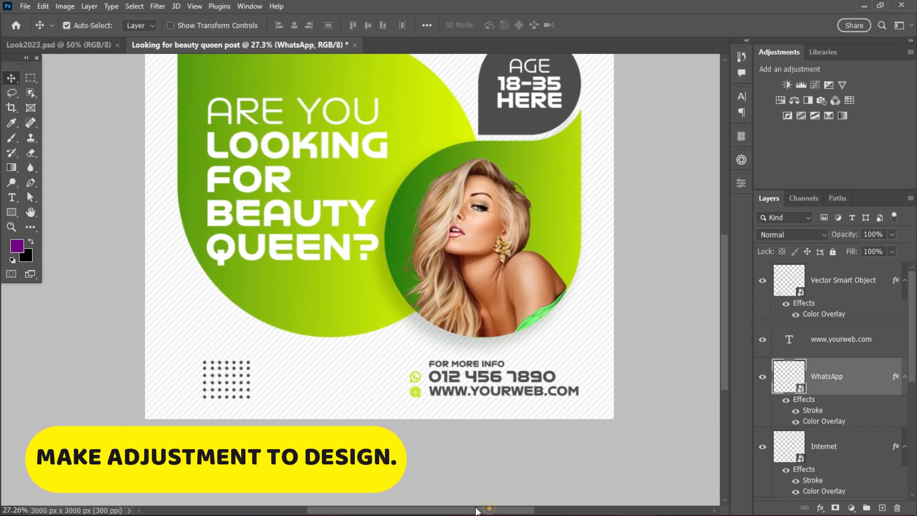
scroll(462, 356, "down", 5)
left_click_drag(725, 298, 724, 279)
scroll(570, 310, "up", 1)
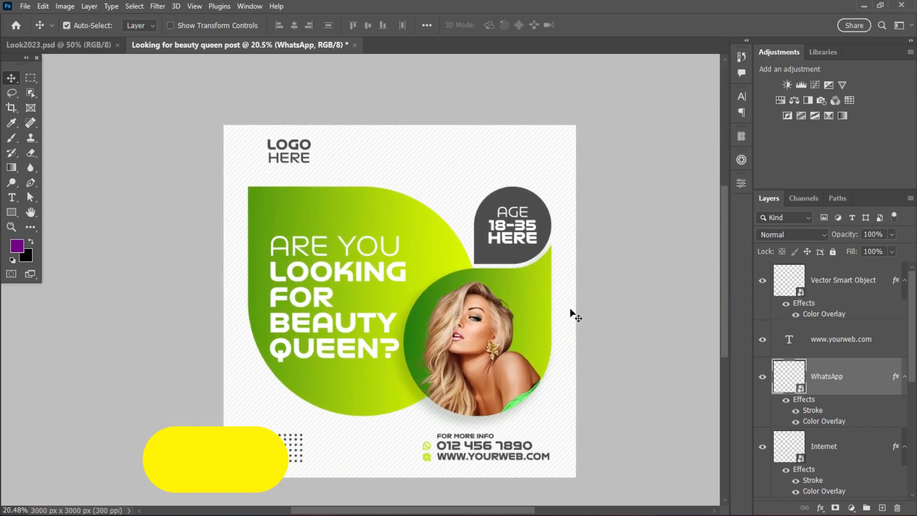
scroll(420, 288, "up", 1)
left_click_drag(420, 289, 403, 265)
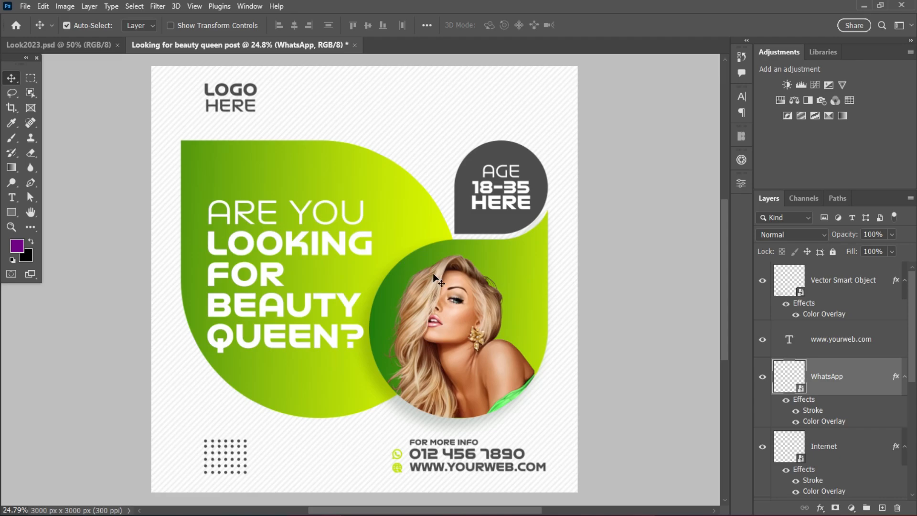
scroll(432, 274, "down", 1)
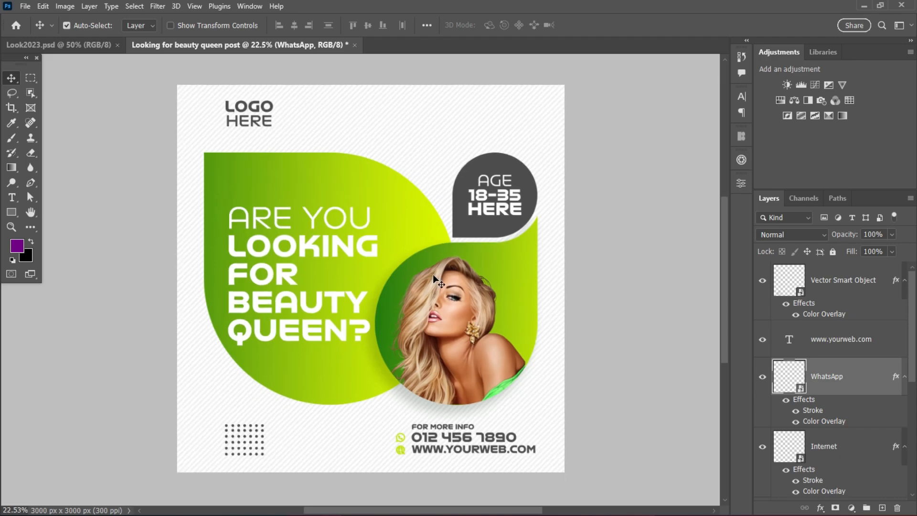
left_click(337, 243)
key("shift+Up")
key("shift+Up")
key("shift+Right")
key("shift+Right")
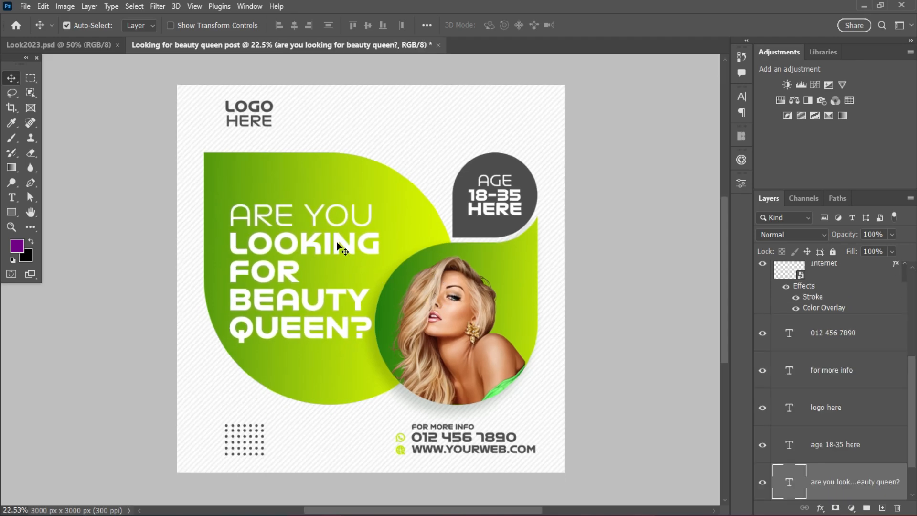
Set the headline's tracking to -30 and shift the text slightly further right.
left_click(742, 101)
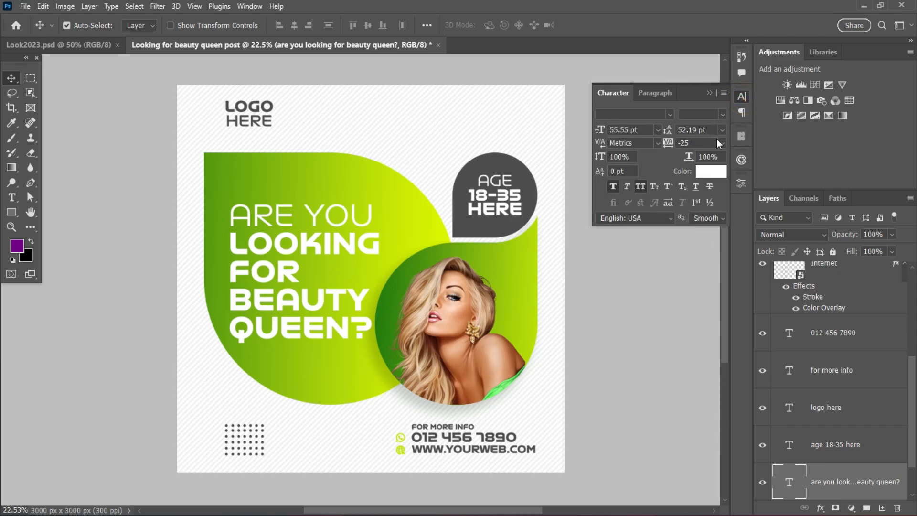
left_click(720, 142)
left_click(692, 142)
type("-30")
left_click(294, 295)
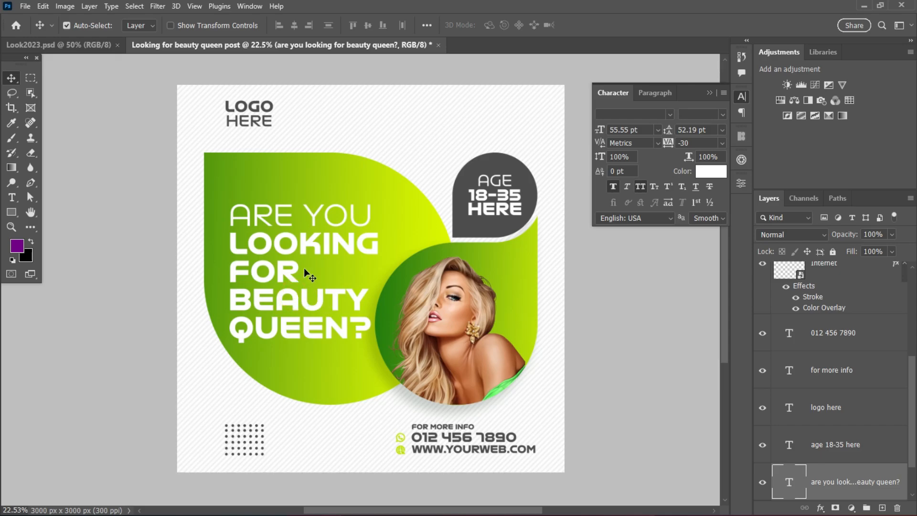
left_click_drag(290, 269, 291, 270)
scroll(358, 261, "down", 1)
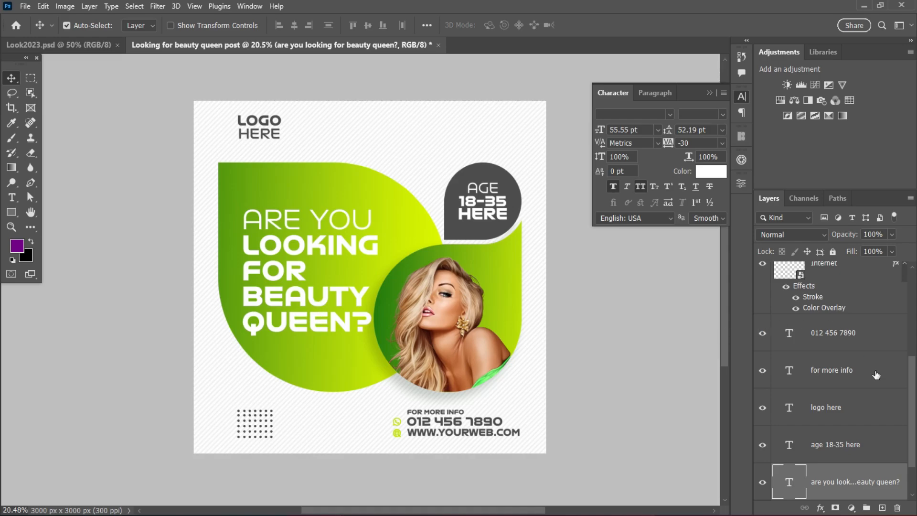
Draw a rectangle about 557 x 166 px between the dot grid and the contact details, above the topmost layer.
left_click_drag(915, 400, 914, 269)
left_click(853, 281)
scroll(274, 316, "up", 4)
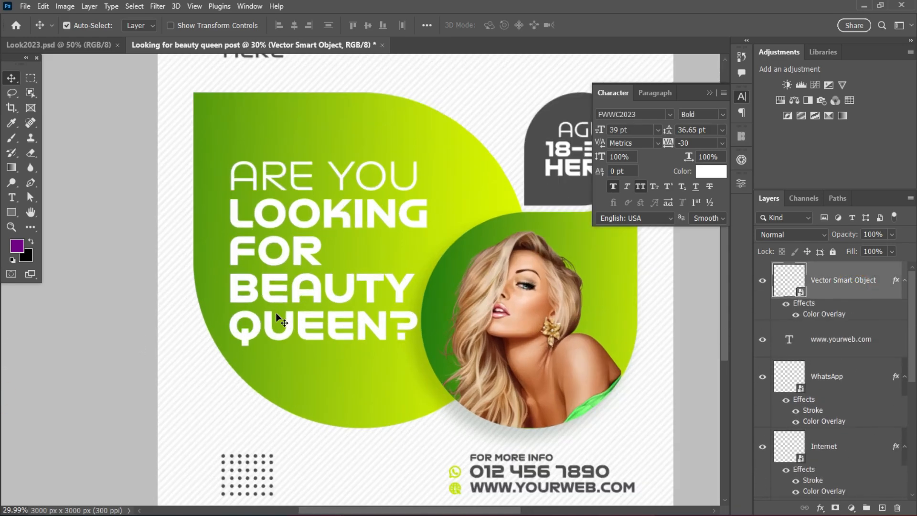
scroll(275, 319, "down", 3)
scroll(723, 331, "down", 3)
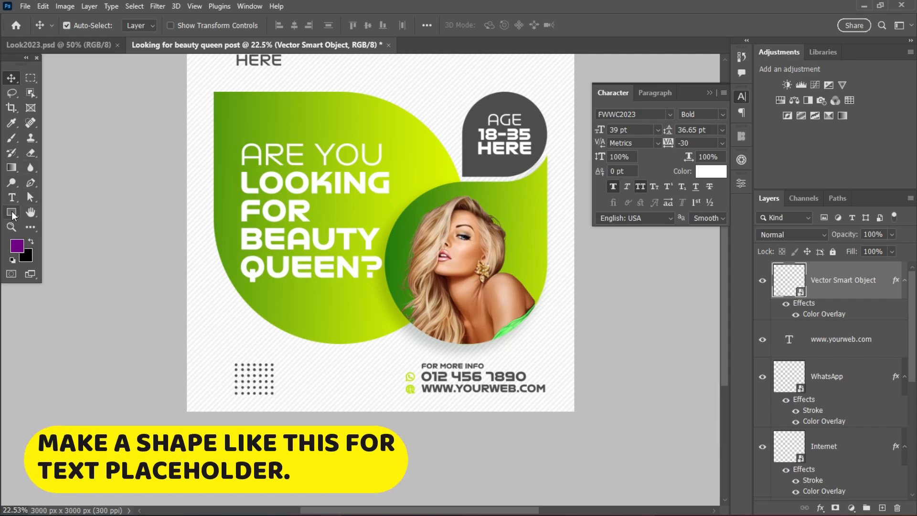
left_click(11, 212)
left_click(54, 212)
mouse_move(289, 371)
left_mouse_down()
mouse_move(368, 387)
mouse_move(360, 392)
left_mouse_up()
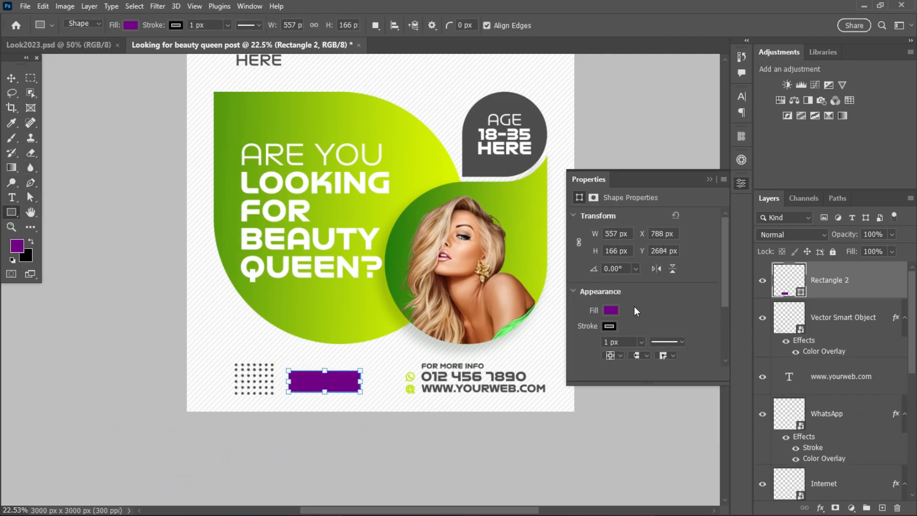
Remove the new rectangle's stroke and round all four corners to 83 px to form a pill shape.
left_click(611, 310)
left_click(681, 285)
left_click_drag(722, 280, 695, 316)
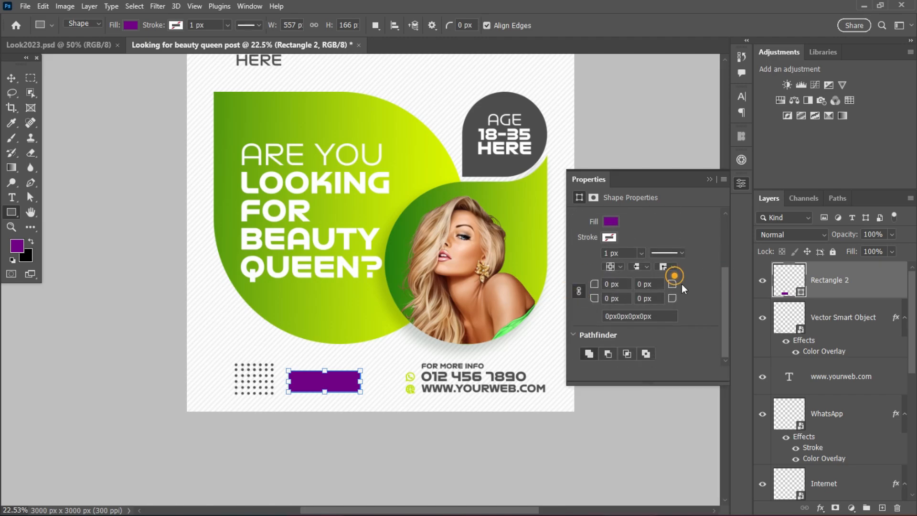
left_click_drag(674, 284, 731, 288)
left_click(18, 81)
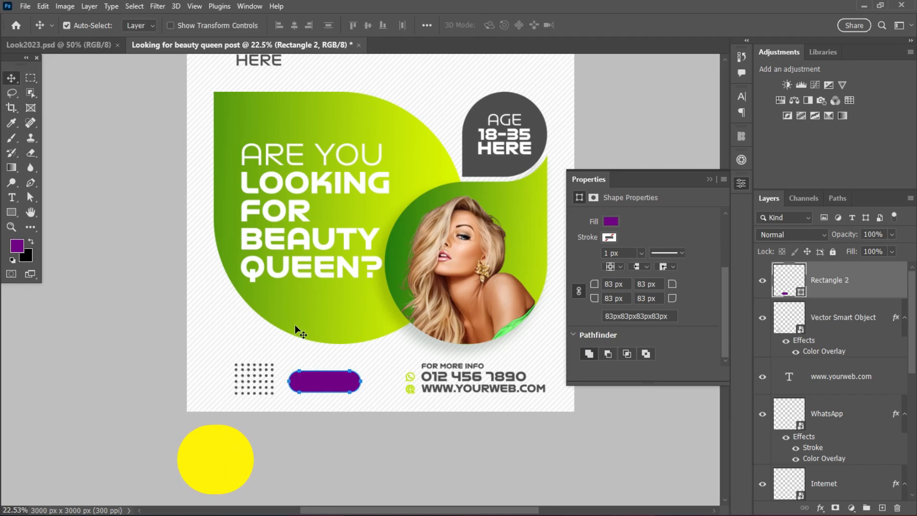
Apply a linear green-to-lime Gradient Overlay at a -3° angle and 150% scale to the pill shape.
left_click(322, 393)
left_click(315, 382)
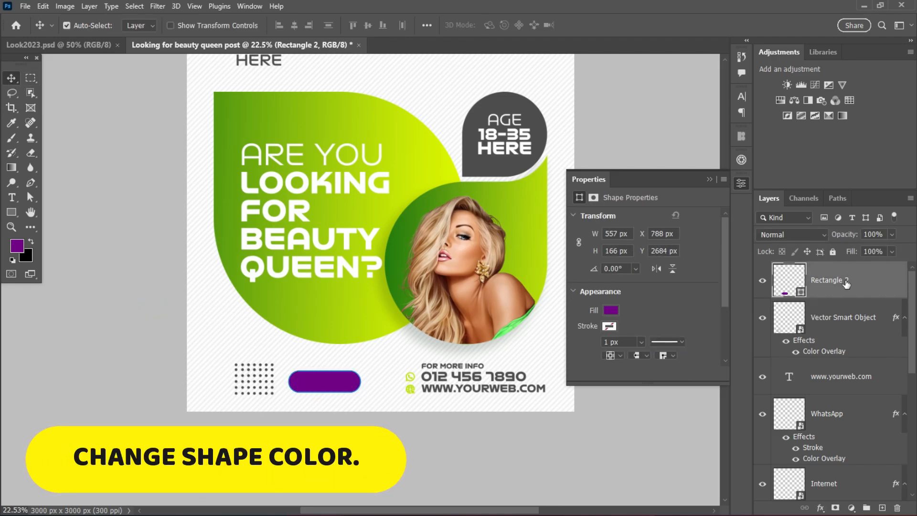
double_click(879, 286)
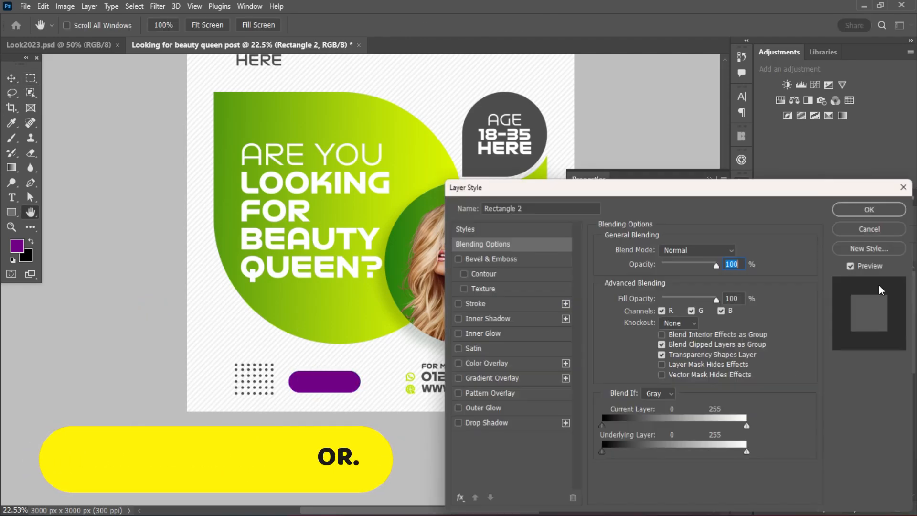
left_click(516, 378)
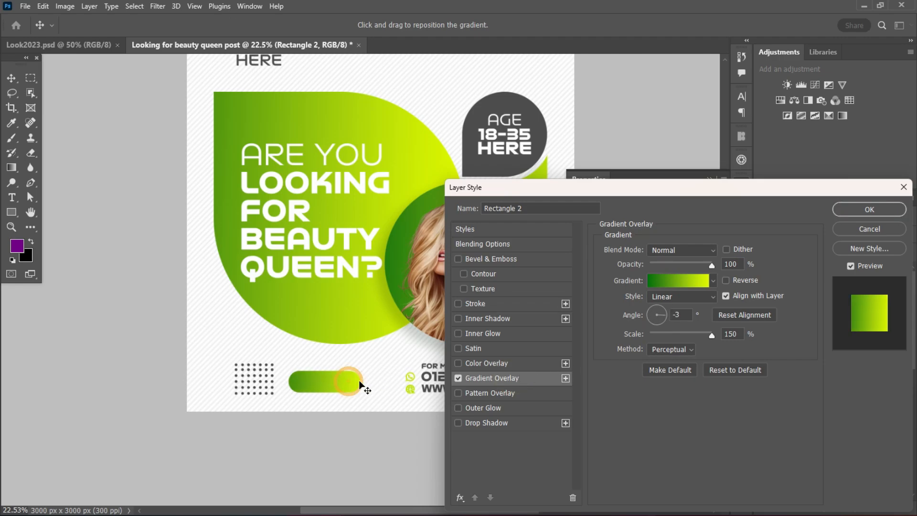
left_click(868, 210)
left_click(709, 180)
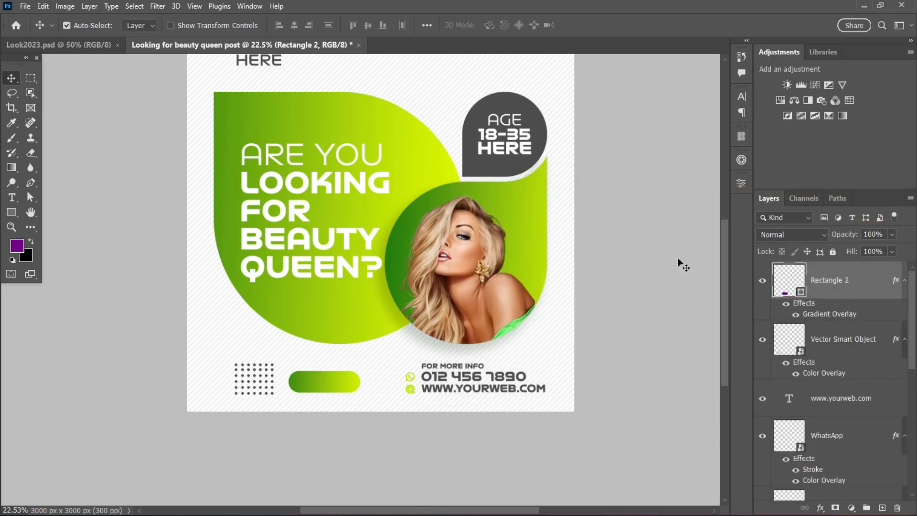
left_click(680, 261)
Add a "BOOK NOW" text layer in FWWC2023 Bold above the dot grid and pill shape.
scroll(410, 214, "up", 1)
scroll(500, 184, "down", 3)
scroll(500, 184, "up", 1)
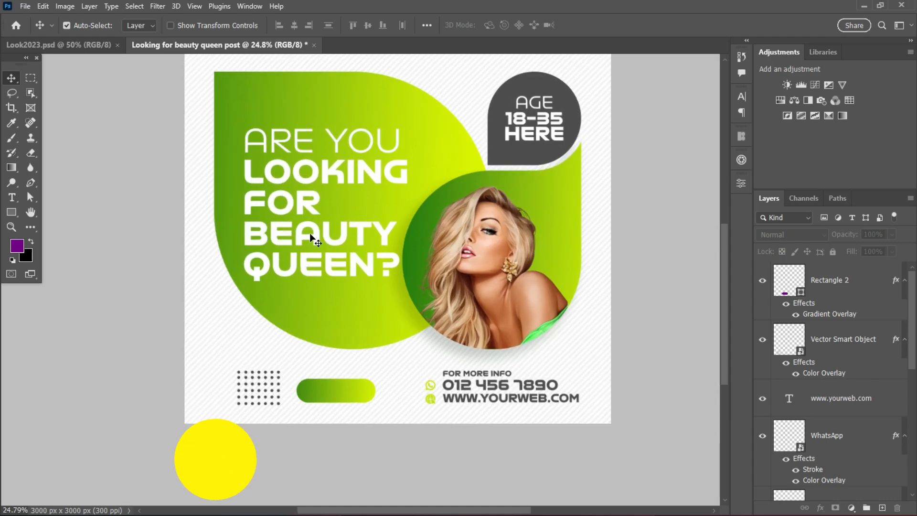
left_click(12, 197)
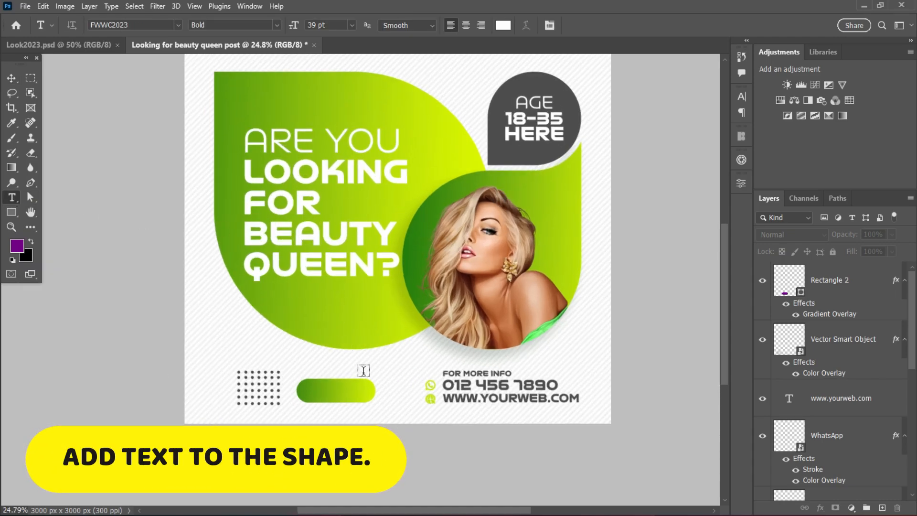
left_click(211, 342)
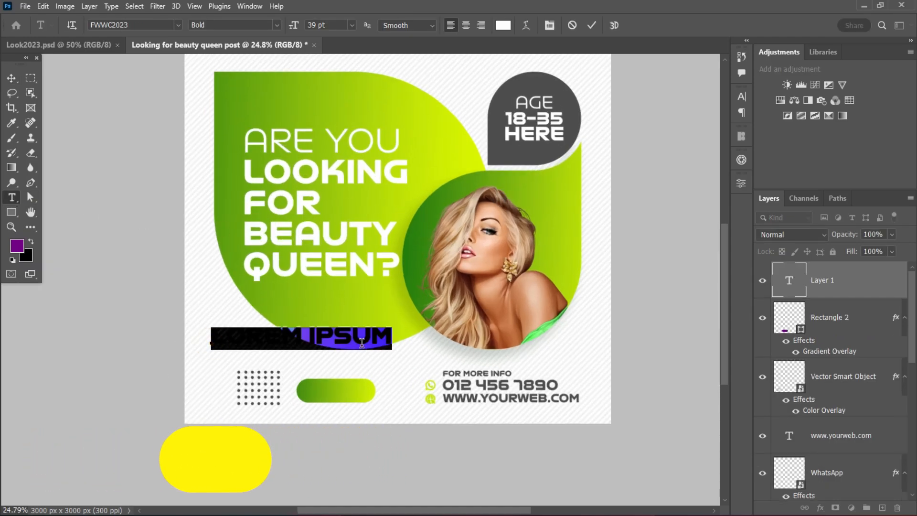
key("Delete")
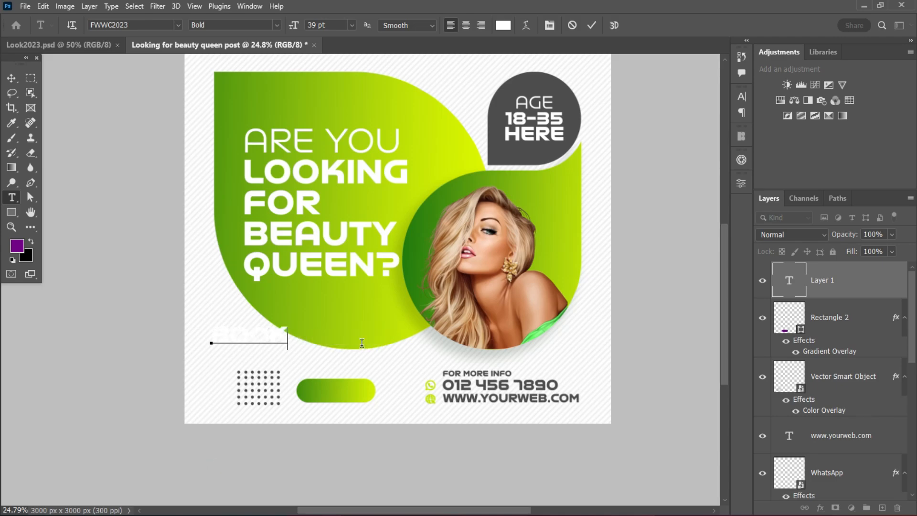
type("BOOK NOW")
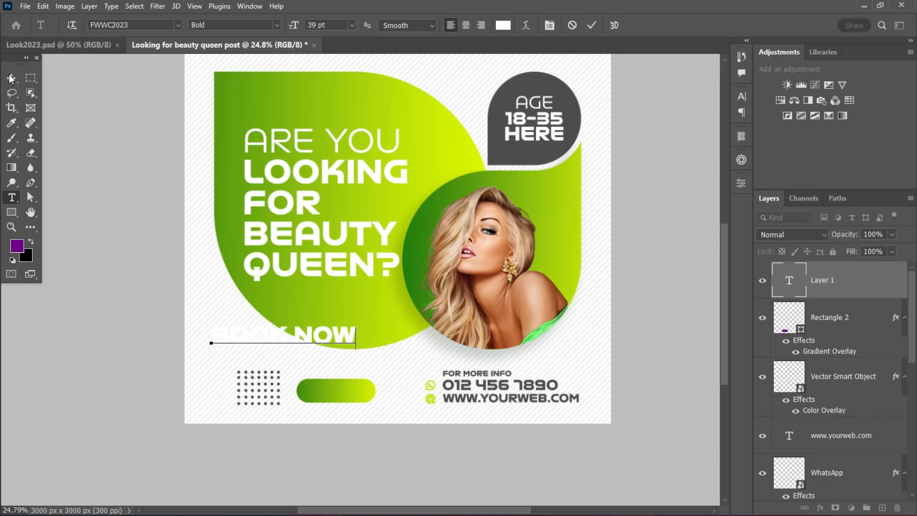
left_click(11, 78)
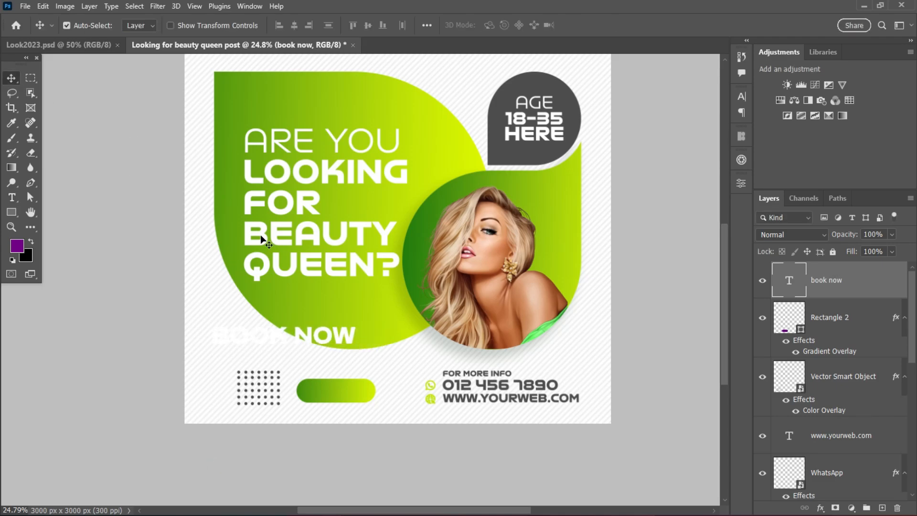
Recolor the BOOK NOW text dark gray, sampled from the age teardrop.
left_click(742, 96)
left_click(711, 171)
left_click(569, 106)
left_click(870, 238)
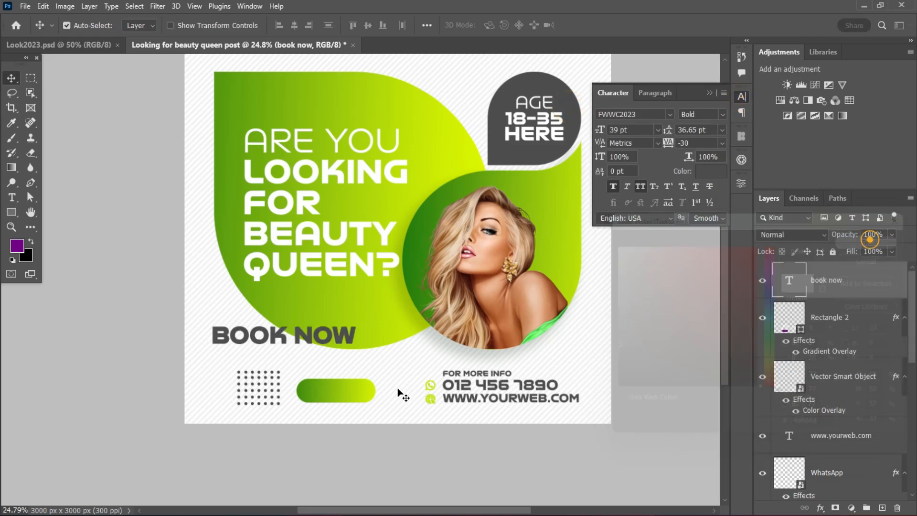
Move the BOOK NOW text onto the pill shape and scale it down to 15.63 pt to fit inside.
left_click_drag(306, 337, 344, 393)
key("ctrl+t")
left_click(644, 26)
scroll(317, 384, "up", 2)
scroll(337, 394, "down", 3)
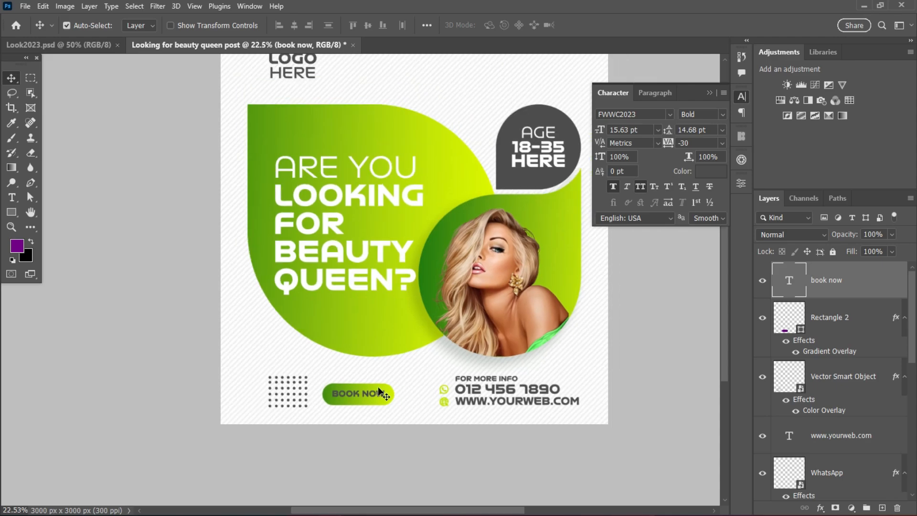
Set the BOOK NOW text color to white ffffff.
scroll(377, 385, "up", 3)
left_click(710, 172)
left_click(806, 263)
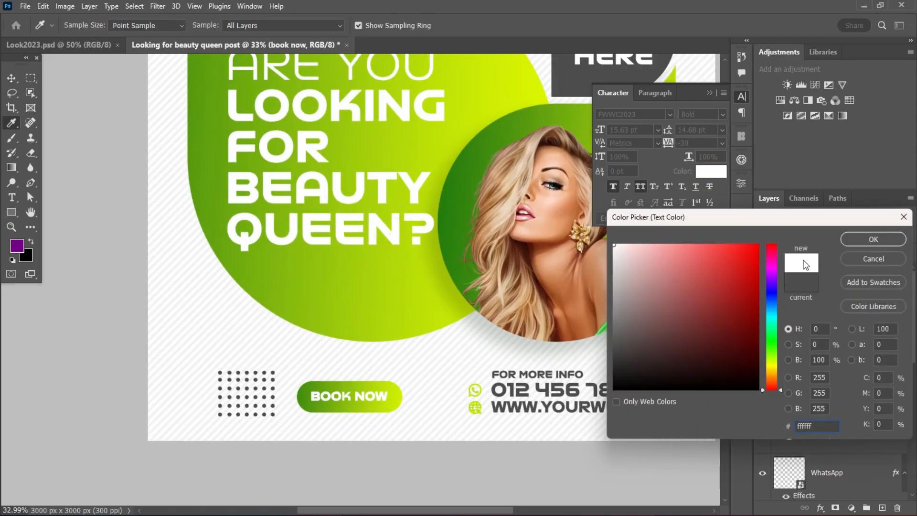
left_click(870, 236)
Add a Multiply drop shadow to the BOOK NOW pill shape with 19% opacity, 73° angle, 35 px distance, 10% spread and 92 px size.
scroll(498, 382, "down", 2)
scroll(498, 382, "up", 1)
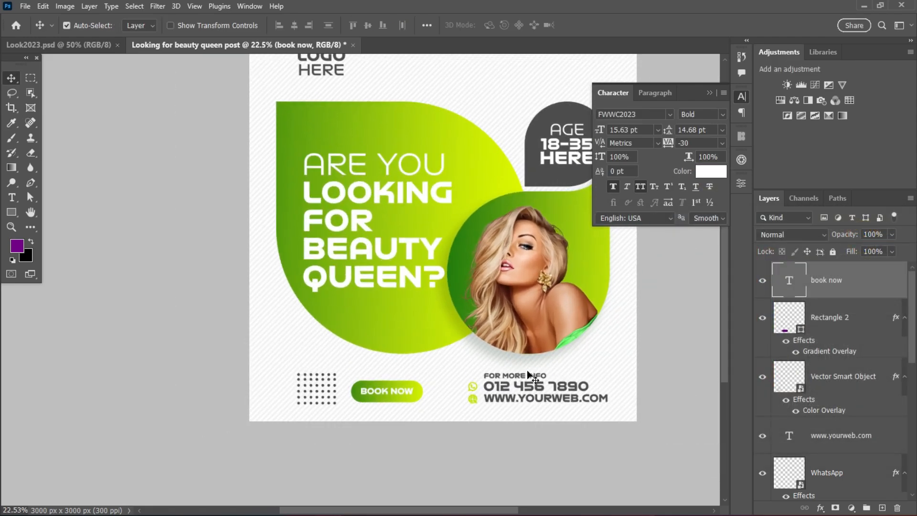
scroll(530, 378, "down", 1)
scroll(564, 320, "up", 2)
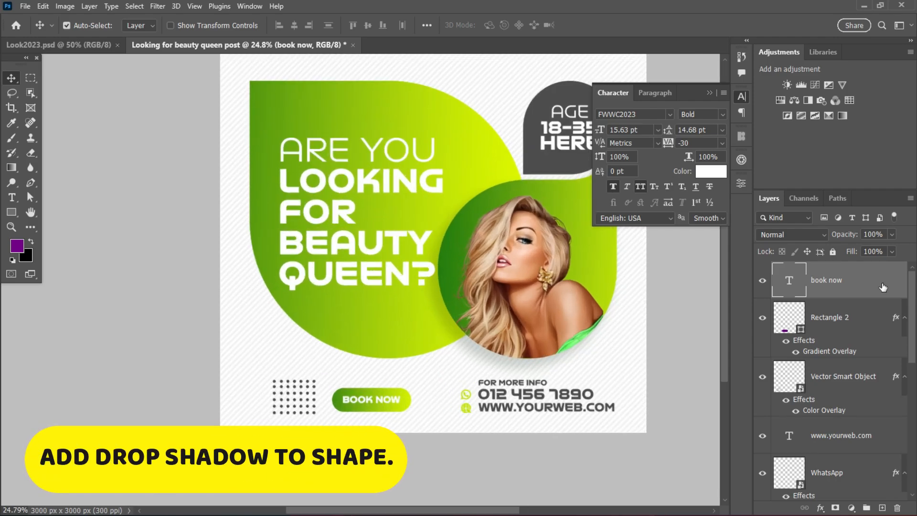
left_click(861, 321)
double_click(869, 321)
left_click(500, 423)
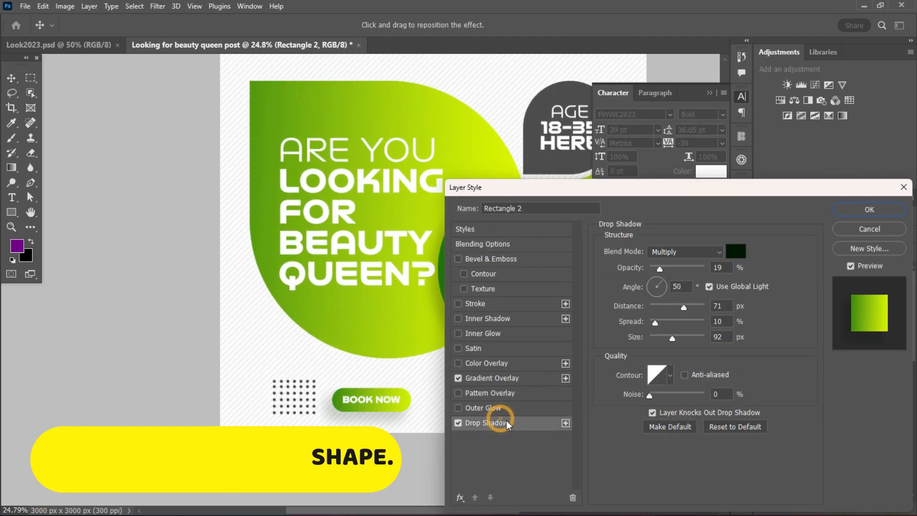
left_click_drag(375, 422, 382, 418)
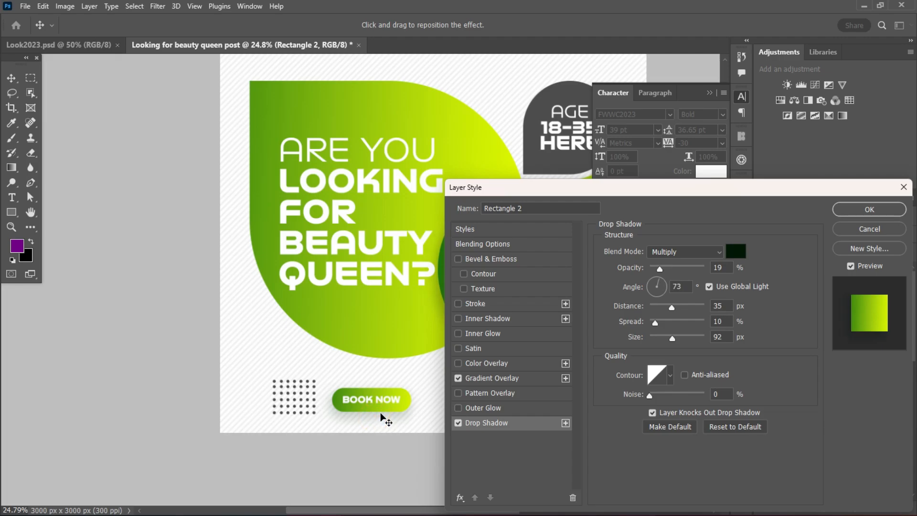
left_click(870, 211)
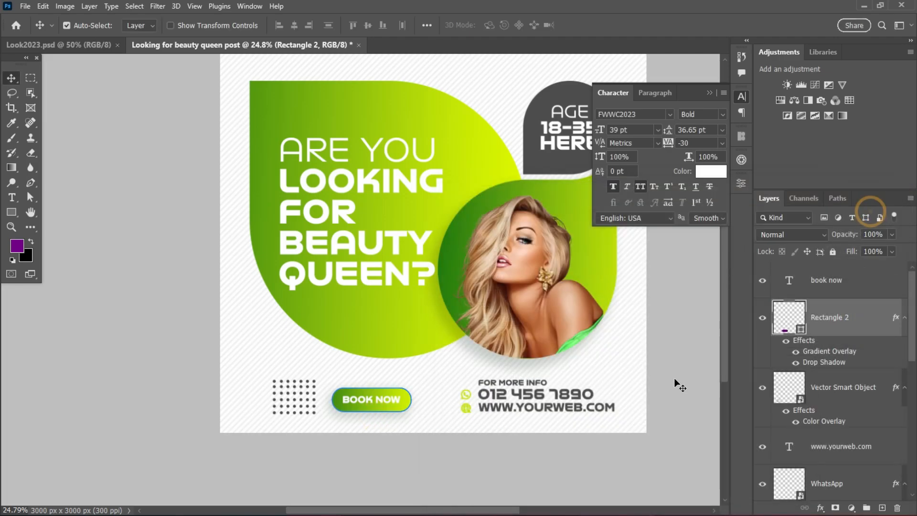
left_click(690, 338)
Collapse the character settings and move the BOOK NOW pill with its text midway between the dot grid and contact details, leaving 234 px gaps.
scroll(679, 337, "up", 5)
scroll(635, 337, "down", 5)
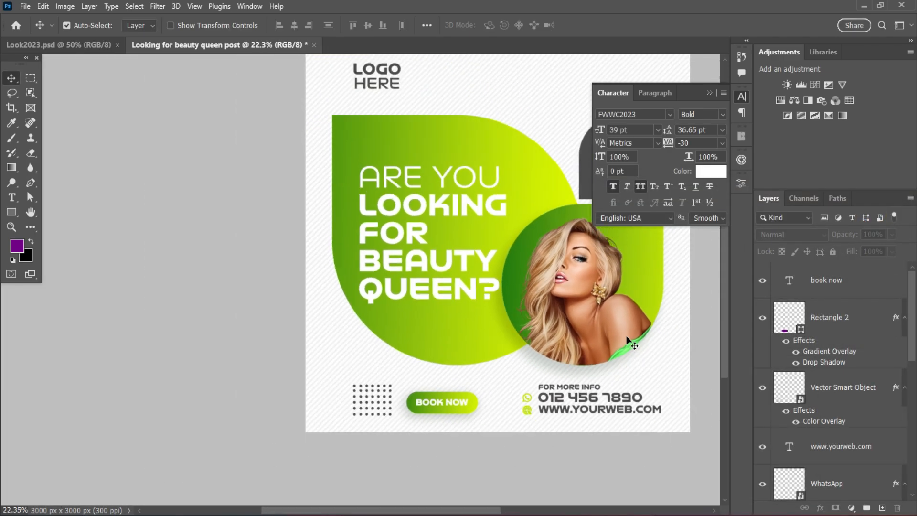
left_click(718, 102)
scroll(619, 300, "up", 2)
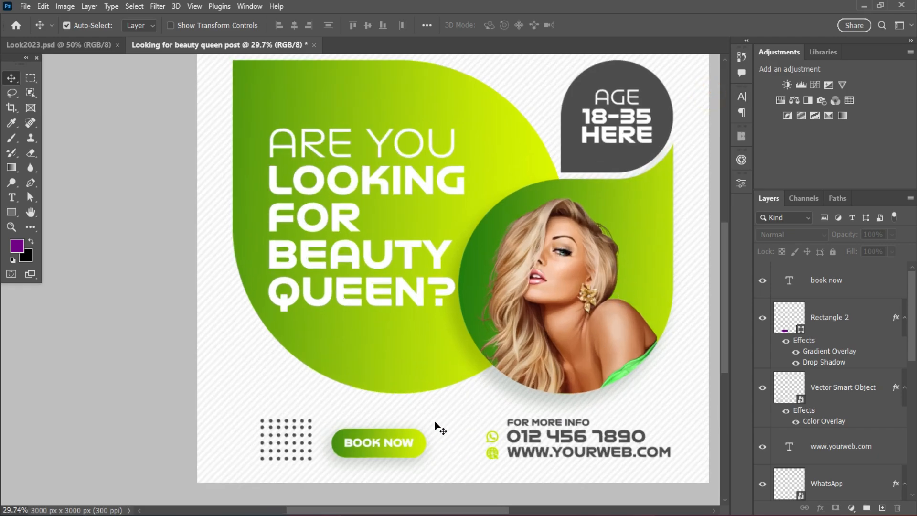
left_click_drag(433, 422, 391, 453)
left_click_drag(391, 453, 397, 451)
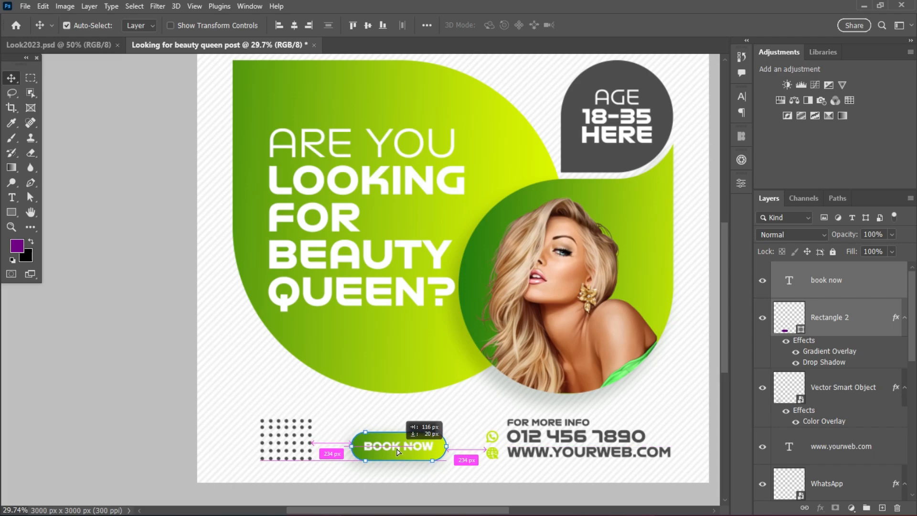
scroll(667, 356, "down", 3)
left_click(486, 469)
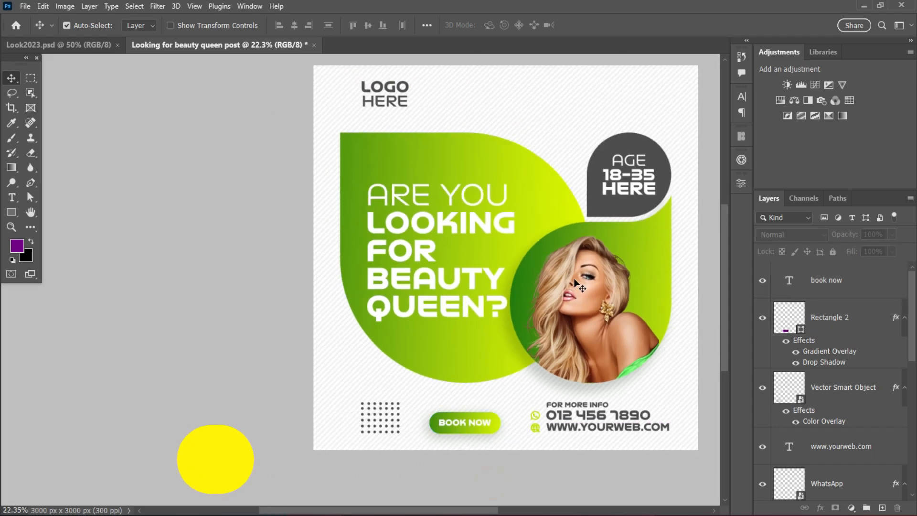
Group all layers from the BOOK NOW text down to the headline above the Design group and name the group Text.
left_click_drag(575, 281, 464, 294)
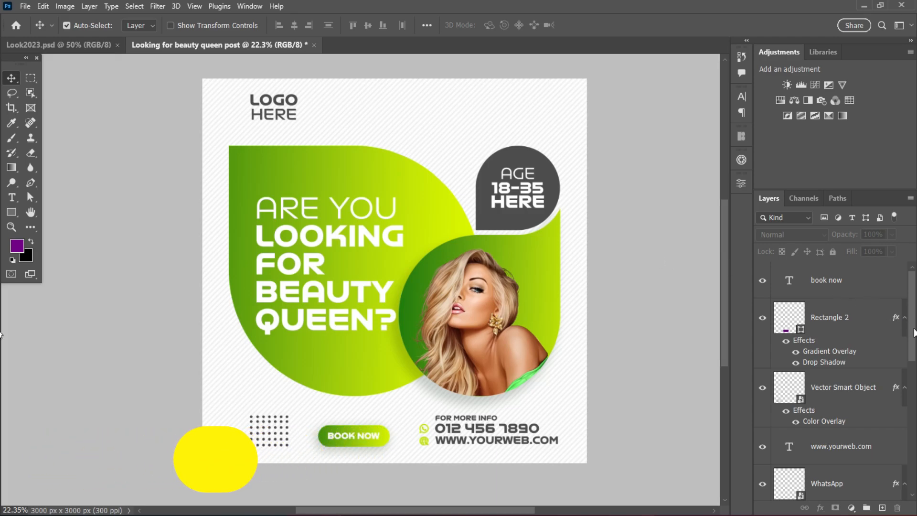
left_click(850, 291)
scroll(841, 334, "down", 6)
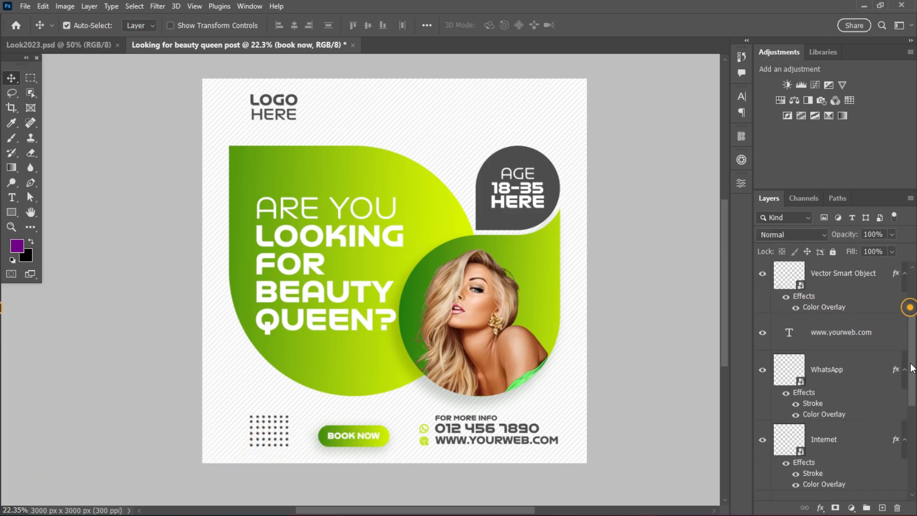
left_click(838, 427, "shift")
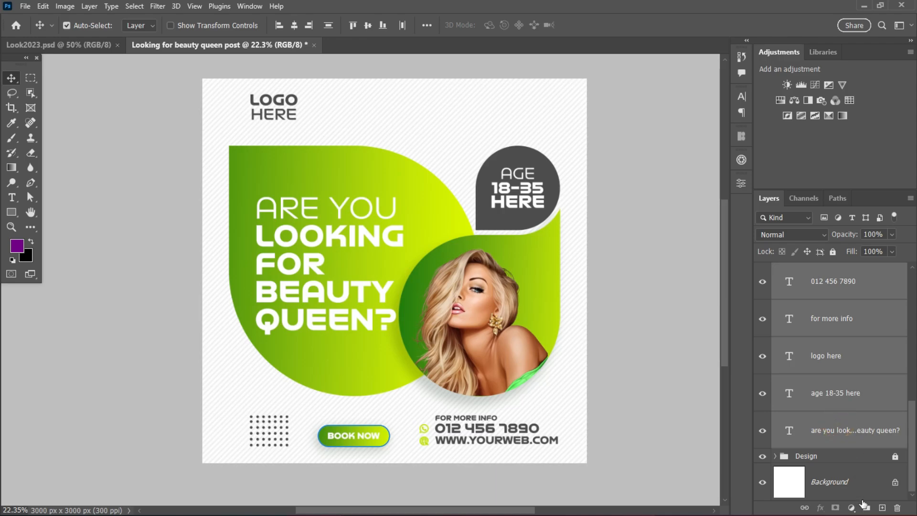
left_click(865, 508)
double_click(806, 269)
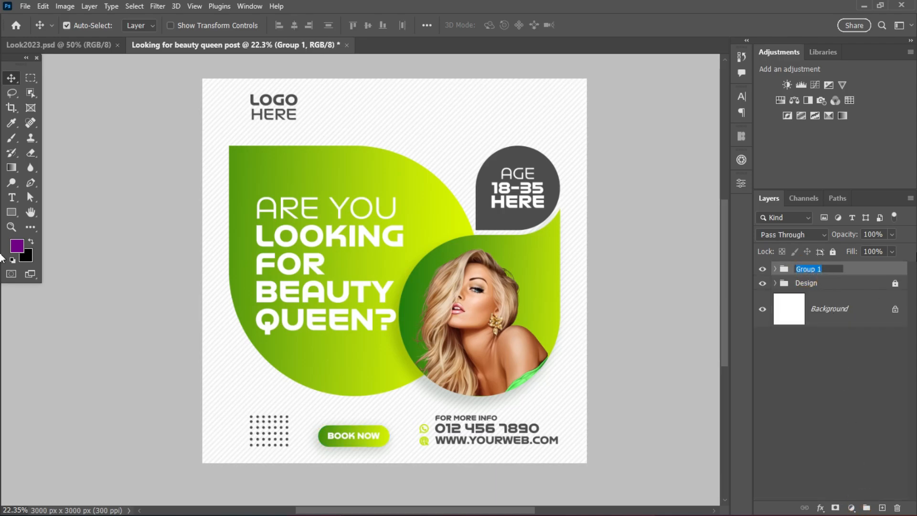
type("Text")
left_click(838, 367)
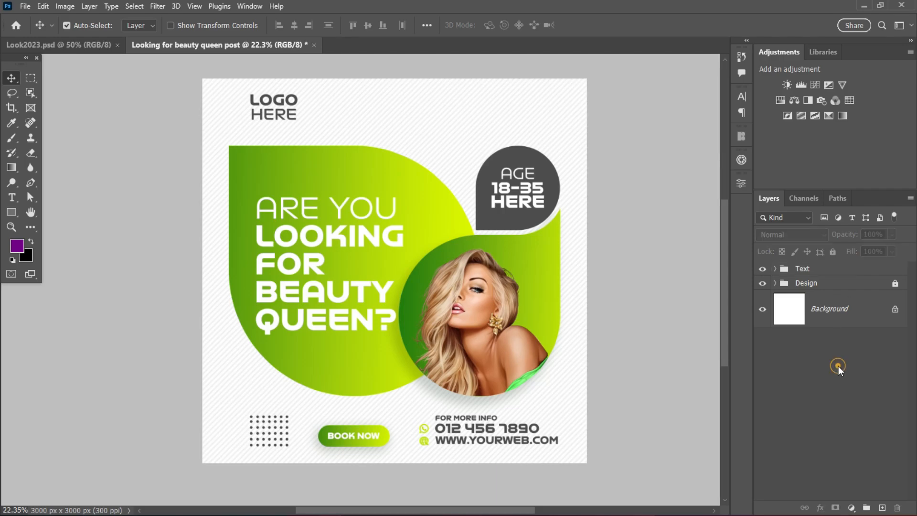